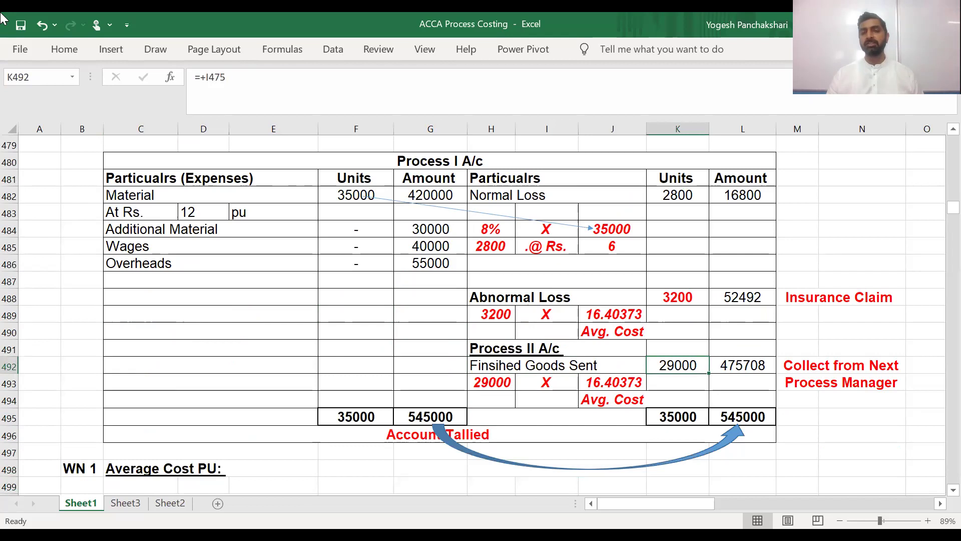
Step: Review the abnormal loss units in the Process I account and the average cost per unit calculation in working note WN 1
key("Up")
key("Up")
key("Up")
key("Up")
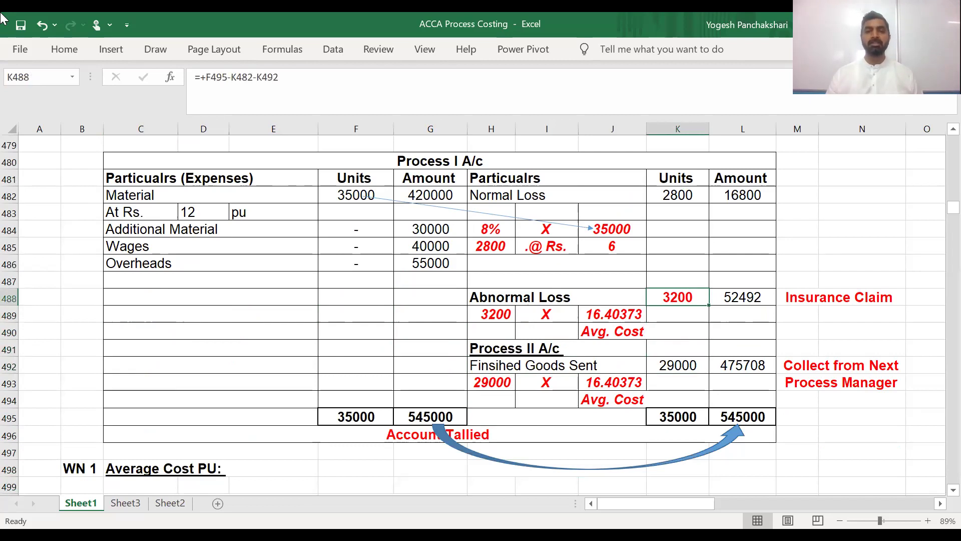
key("Down")
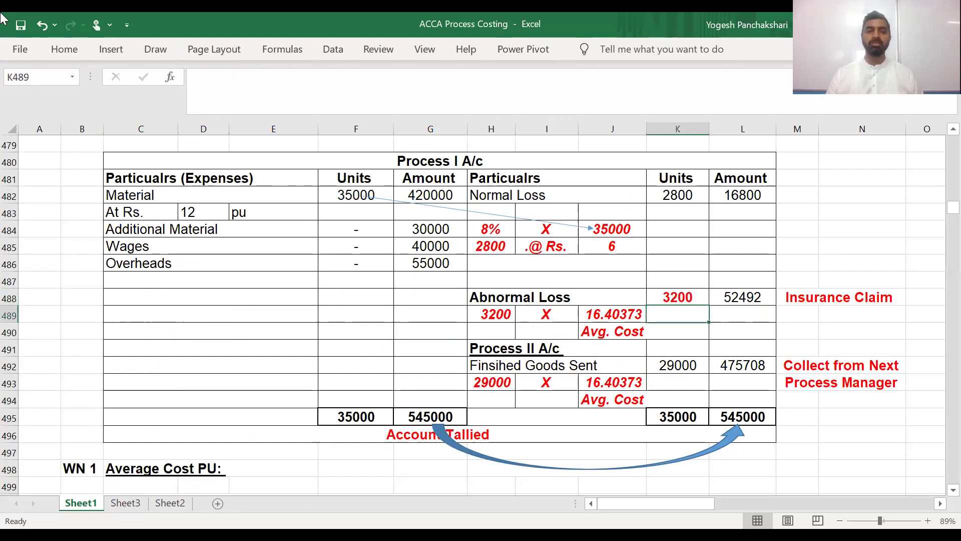
key("Down")
key("Down")
key("Down")
key("Down")
key("Down")
key("Down")
key("Down")
key("Down")
key("Down")
key("Down")
key("Down")
key("Down")
key("Down")
key("Down")
key("Down")
key("Down")
key("Down")
key("Down")
key("Down")
key("Down")
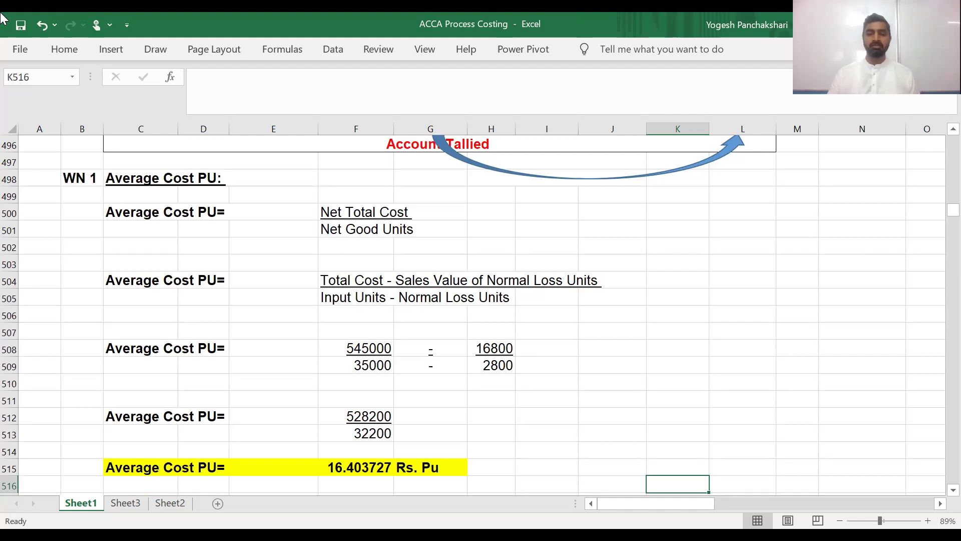
Step: Return to the Process I account and inspect the finished goods units, the abnormal loss amount and the finished goods amount
key("Up")
key("Up")
key("Up")
key("Up")
key("Up")
key("Up")
key("Up")
key("Up")
key("Up")
key("Up")
key("Up")
key("Up")
key("Up")
key("Up")
key("Up")
key("Up")
key("Up")
key("Up")
key("Up")
key("Up")
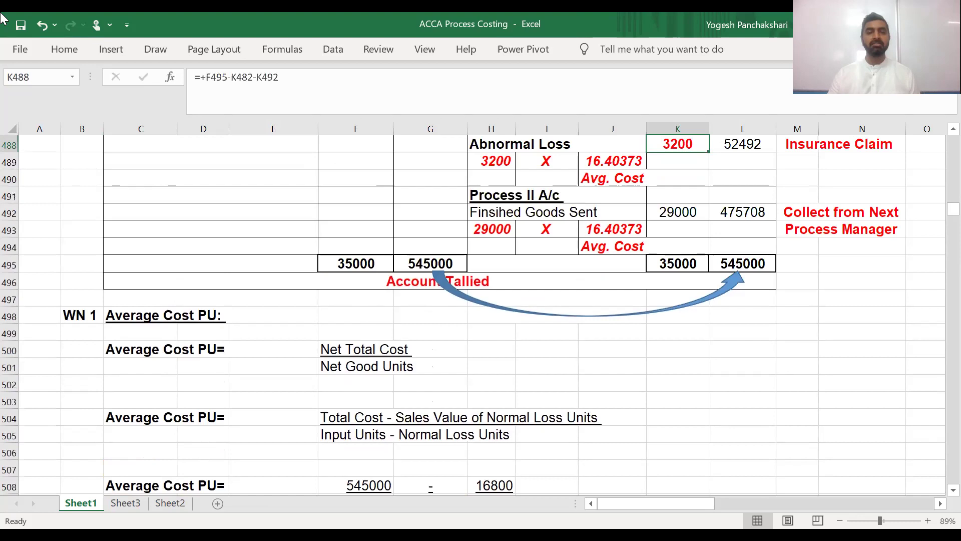
key("Up")
key("Up")
key("Up")
key("Up")
key("Up")
key("Up")
key("Up")
key("Up")
key("Up")
key("Up")
key("Up")
key("Up")
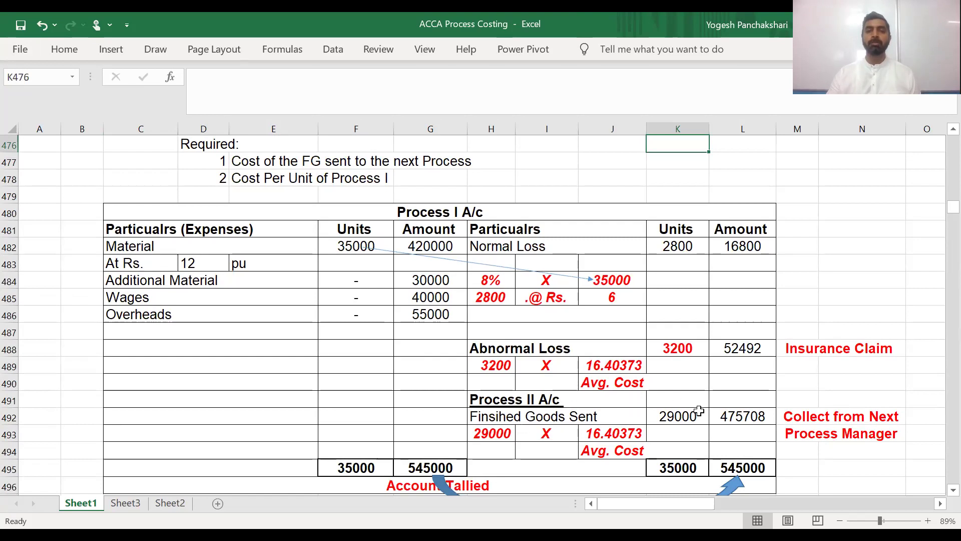
left_click(670, 417)
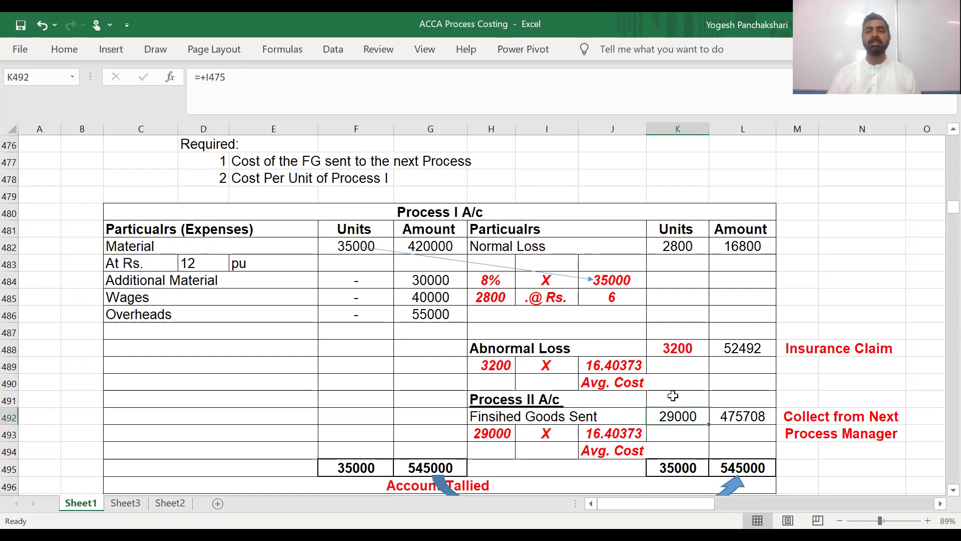
left_click(740, 342)
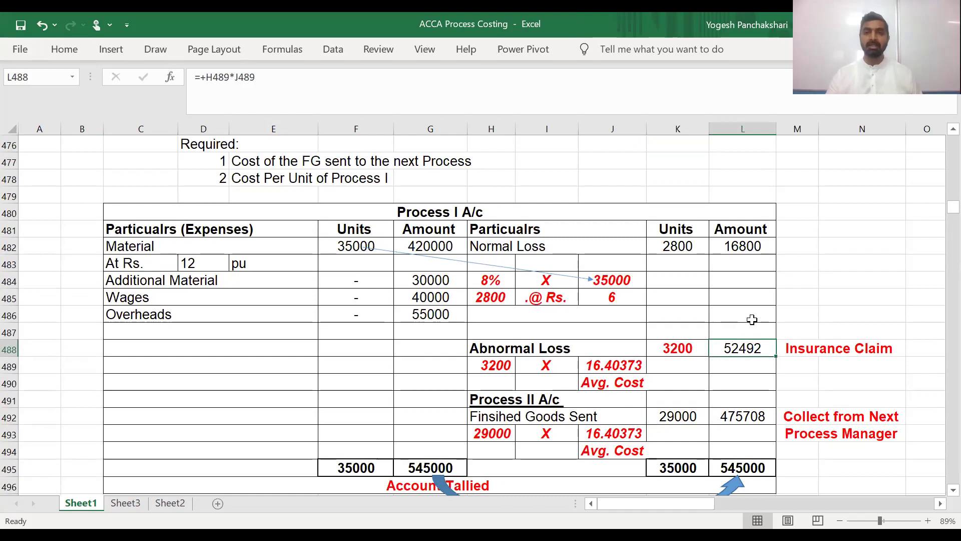
left_click(733, 415)
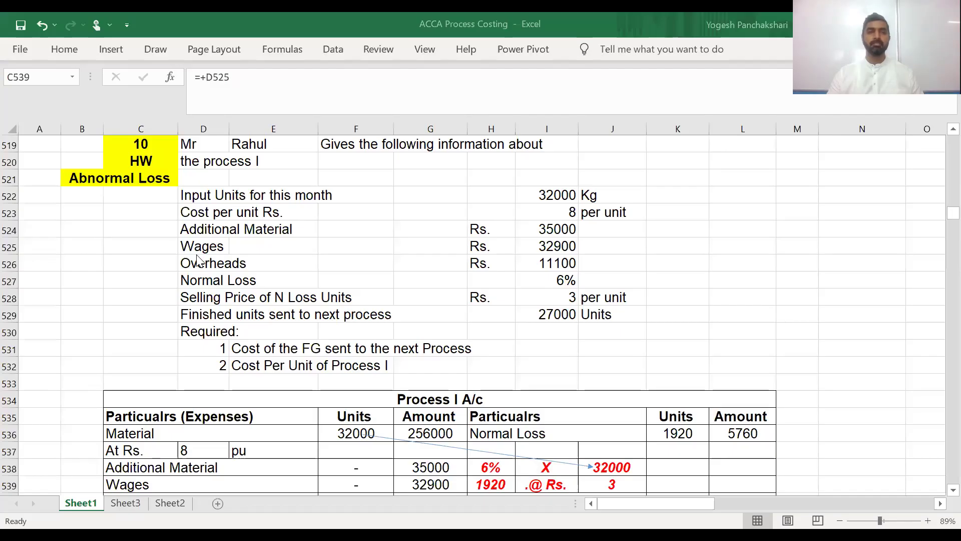
Step: Examine the given information and requirements of homework problem 10 on abnormal loss
left_click(82, 245)
key("Up")
key("Up")
key("Up")
key("Up")
key("Up")
key("Up")
key("Up")
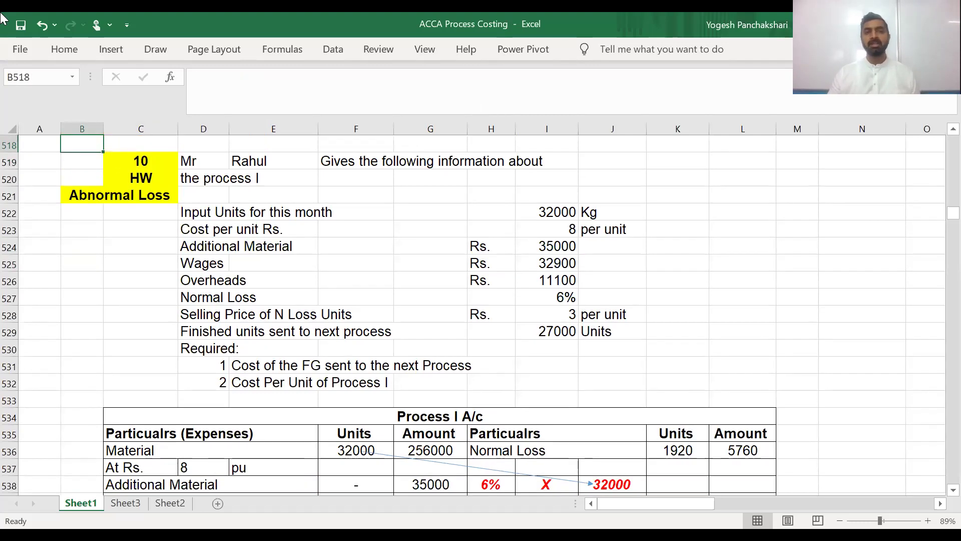
key("Down")
key("Down")
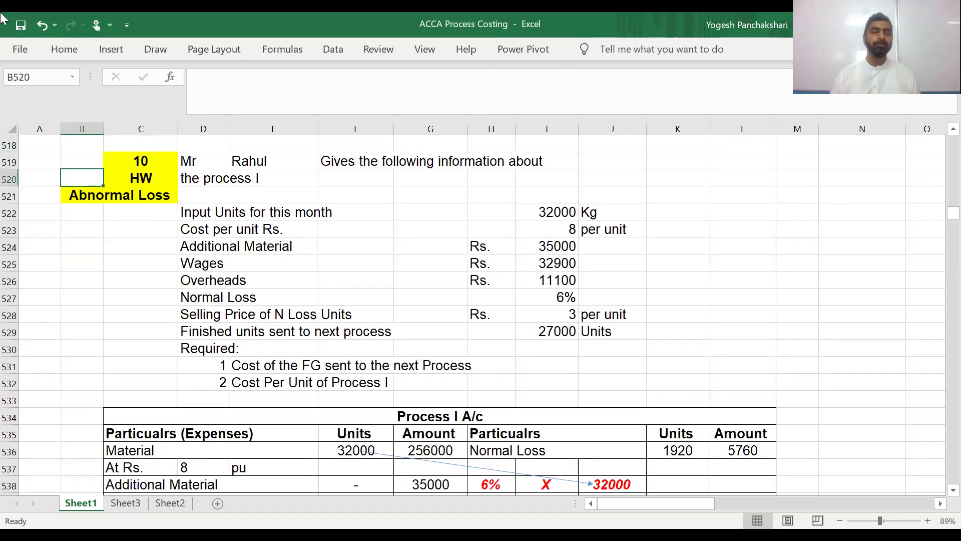
key("Down")
key("Down")
key("Down")
key("Down")
key("Down")
key("Down")
key("Down")
key("Down")
key("Down")
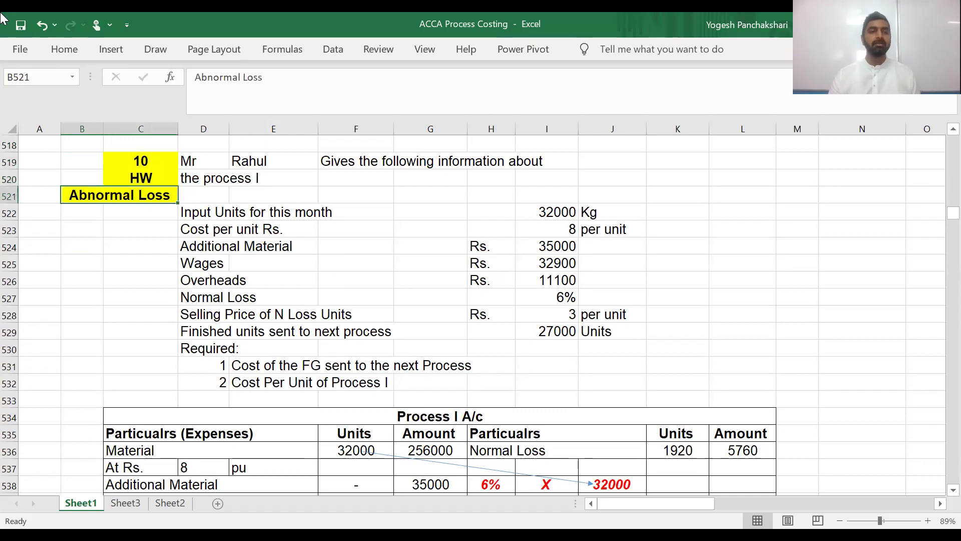
Step: Examine problem 10's Process I account, checking the normal loss units and their selling rate
key("Down")
key("Down")
key("Down")
key("Down")
key("Down")
key("Down")
key("Down")
key("Down")
key("Down")
key("Down")
key("Down")
key("Down")
key("Down")
key("Down")
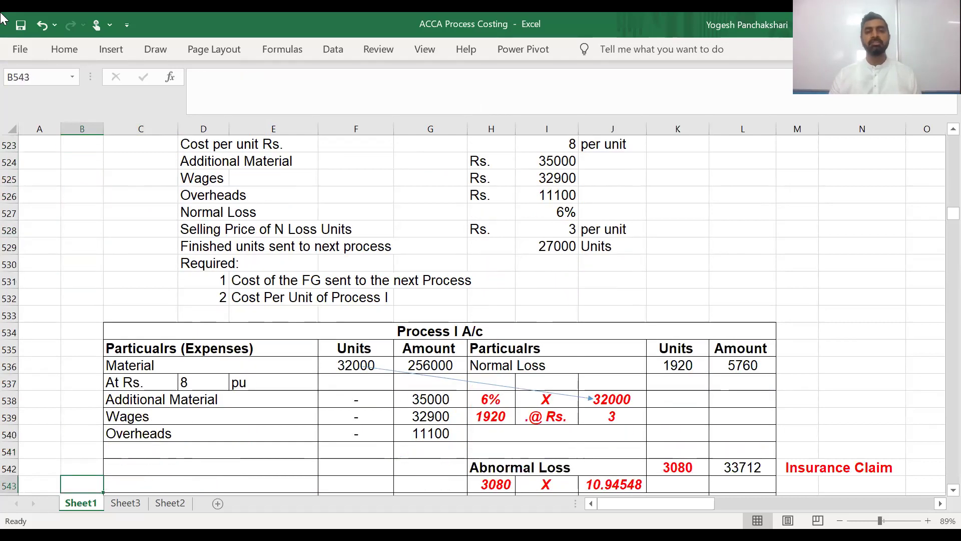
key("Right")
key("Right")
key("Right")
key("Right")
key("Up")
key("Up")
key("Up")
key("Up")
key("Up")
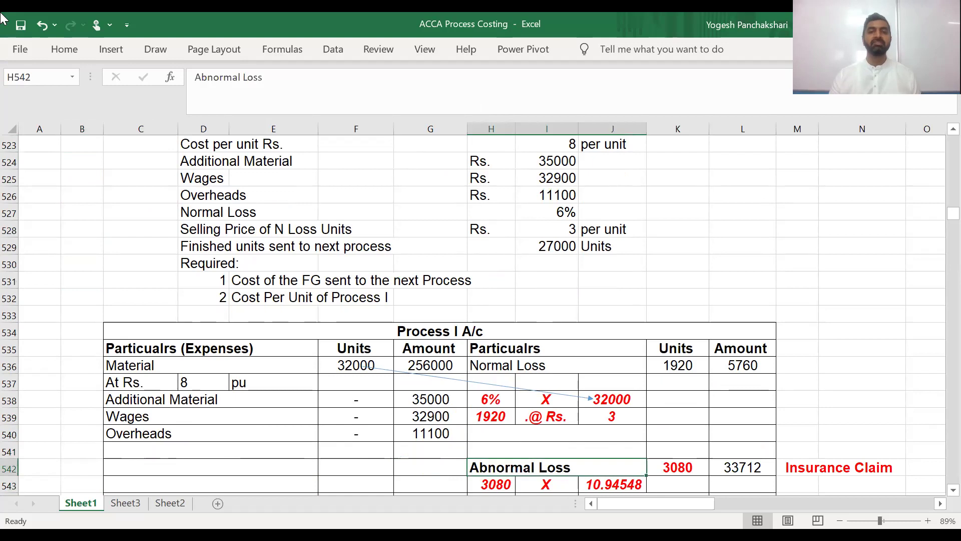
key("Down")
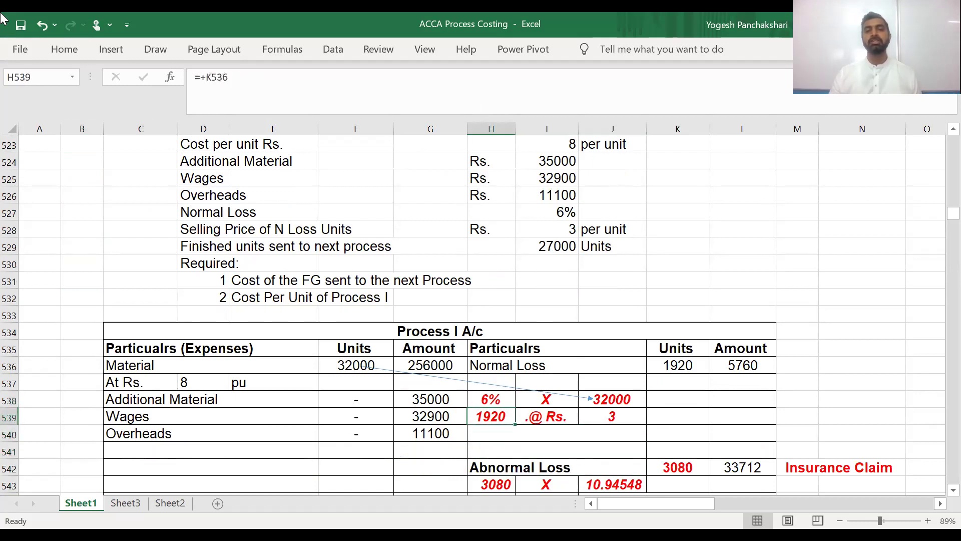
key("Right")
key("Right")
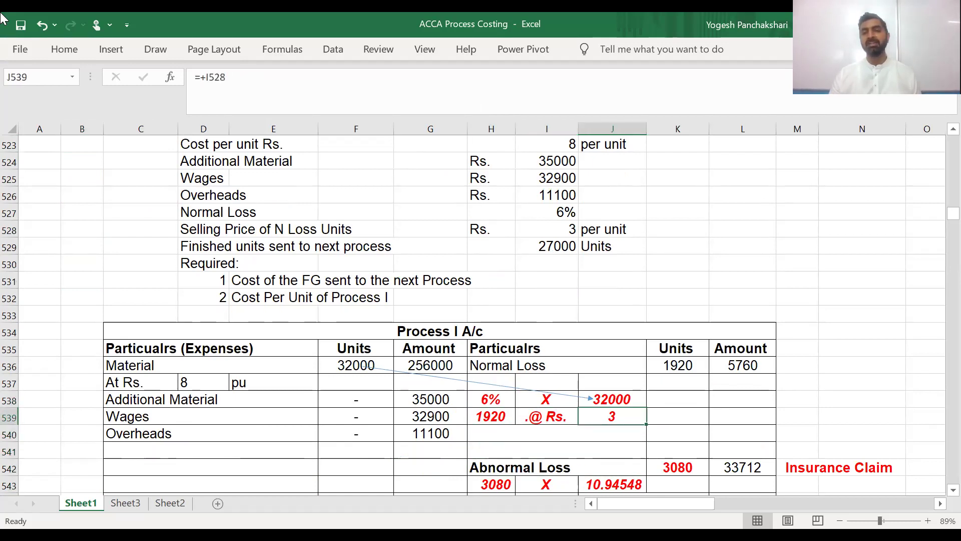
Step: Review the abnormal loss entry and the rows below it in problem 10's Process I account
key("Down")
key("Down")
key("Down")
key("Right")
key("Down")
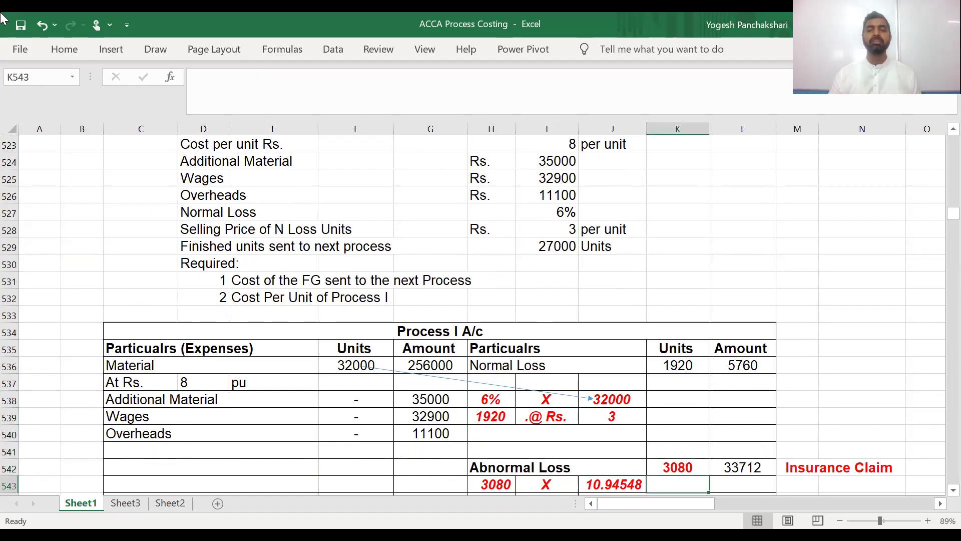
key("Down")
key("Down")
key("Down")
key("Down")
key("Down")
key("Down")
key("Up")
key("Up")
key("Up")
key("Up")
key("Up")
key("Up")
key("Up")
Step: Examine the average cost per unit calculation in working note WN 1 of problem 10
key("Down")
key("Down")
key("Down")
key("Down")
key("Down")
key("Down")
key("Down")
key("Down")
key("Down")
key("Down")
key("Down")
key("Down")
key("Down")
key("Down")
key("Down")
key("Down")
key("Down")
key("Down")
key("Down")
key("Down")
key("Down")
key("Left")
key("Left")
key("Left")
key("Left")
key("Left")
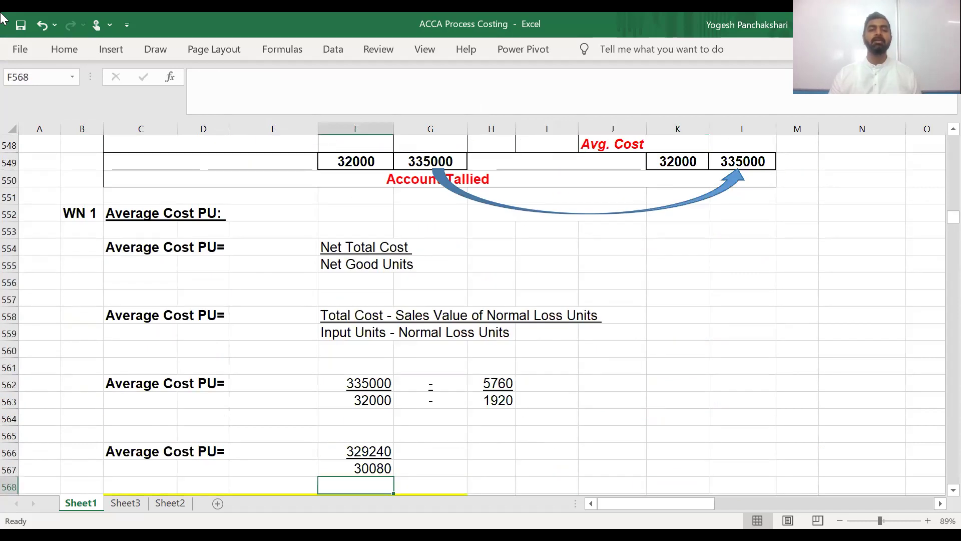
key("Down")
key("Down")
key("Down")
key("Up")
key("Up")
key("Up")
key("Up")
key("Up")
key("Up")
key("Up")
key("Up")
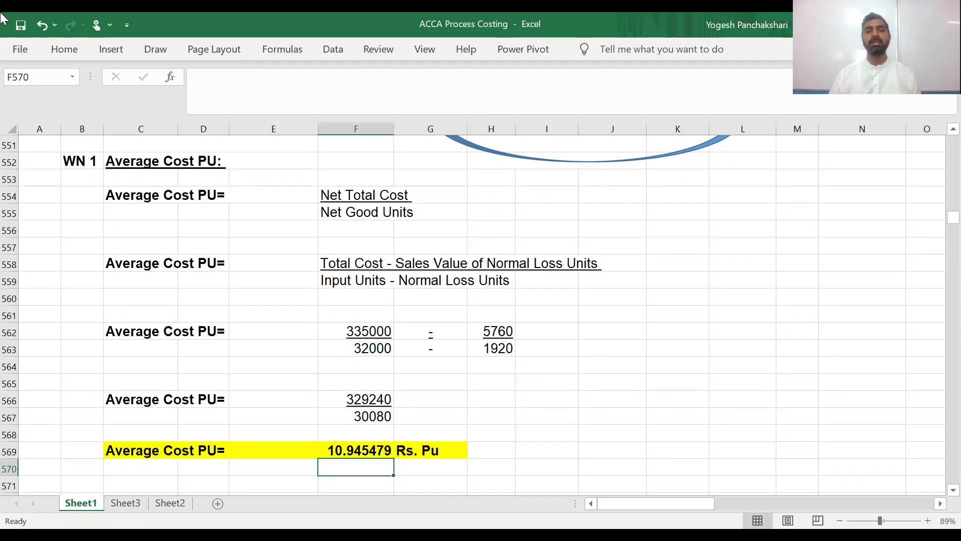
Step: Examine the given information and requirements of homework problem 11 on abnormal gain
key("Down")
key("Down")
key("Down")
key("Down")
key("Down")
key("Down")
key("Up")
key("Up")
key("Up")
key("Up")
key("Up")
key("Up")
key("Up")
key("Up")
key("Up")
key("Up")
key("Up")
key("Up")
key("Up")
key("Up")
key("Up")
key("Up")
key("Up")
key("Up")
key("Up")
key("Up")
key("Up")
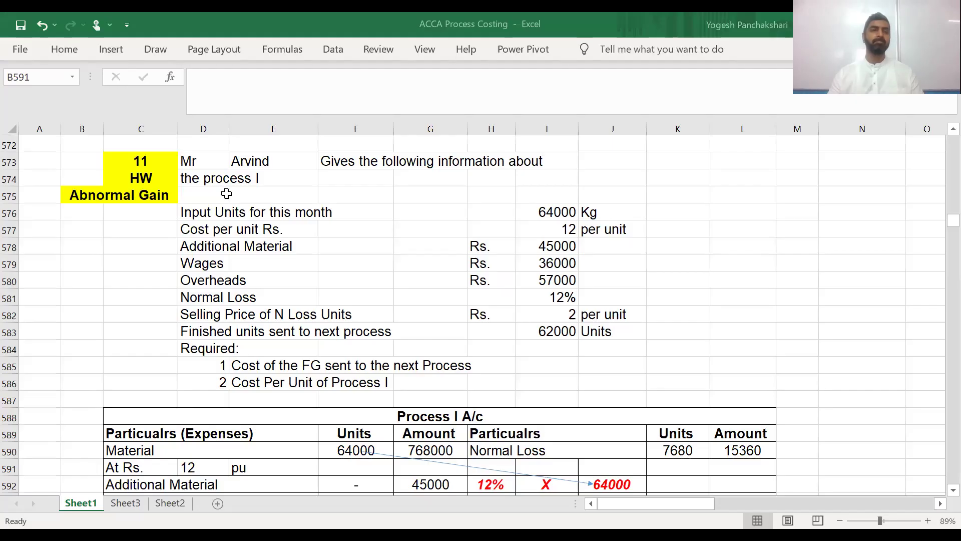
left_click(103, 212)
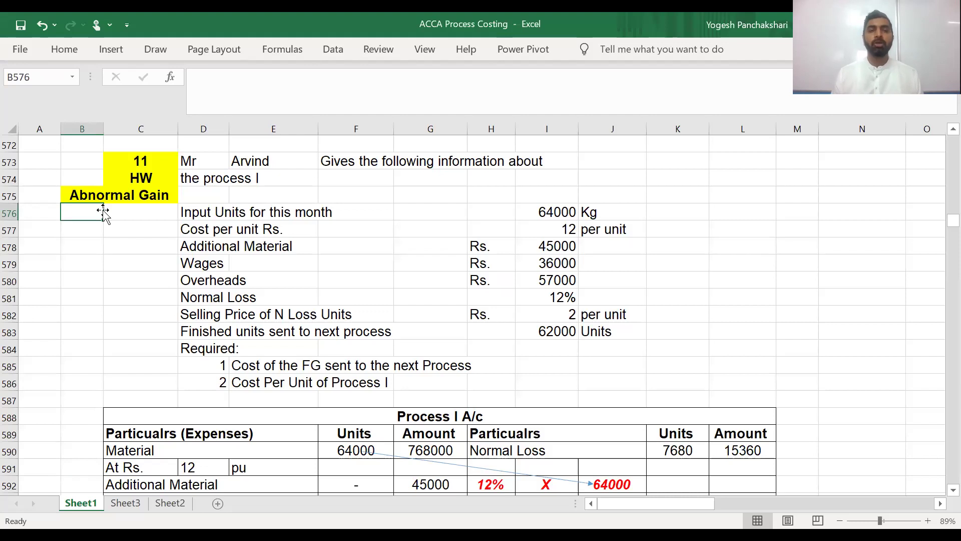
Step: Review the expense entries and the finished goods sent in problem 11's Process I account
key("Down")
key("Down")
key("Down")
key("Down")
key("Down")
key("Down")
key("Down")
key("Down")
key("Down")
key("Down")
key("Down")
key("Down")
key("Down")
key("Down")
key("Down")
key("Down")
key("Down")
key("Down")
key("Down")
key("Down")
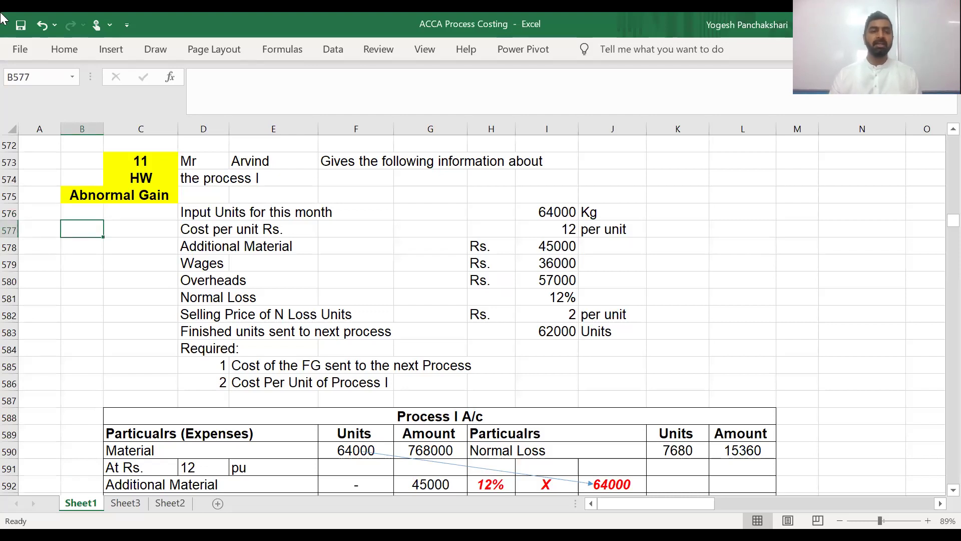
key("Down")
key("Down")
key("Down")
key("Down")
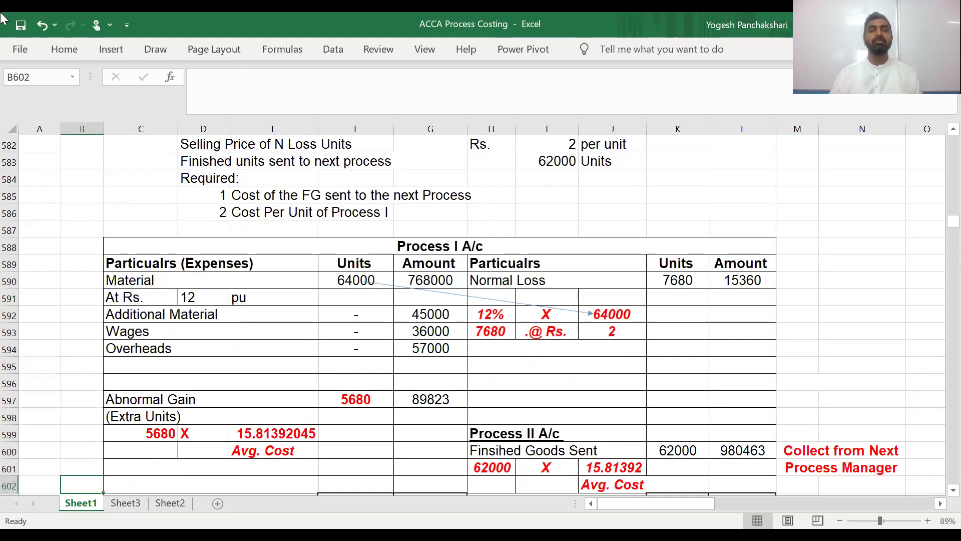
key("Up")
key("Up")
key("Up")
key("Up")
key("Up")
key("Up")
key("Up")
key("Up")
key("Up")
key("Up")
key("Up")
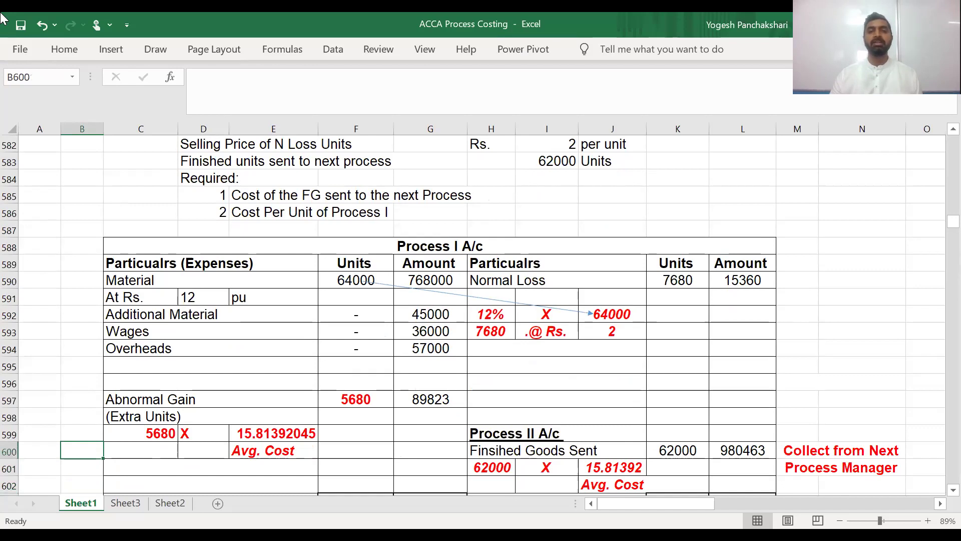
Step: Check the normal loss units and their selling rate in problem 11's Process I account
key("Right")
key("Right")
key("Right")
key("Right")
key("Right")
key("Right")
key("Right")
key("Right")
key("Right")
key("Up")
key("Down")
key("Down")
key("Down")
key("Left")
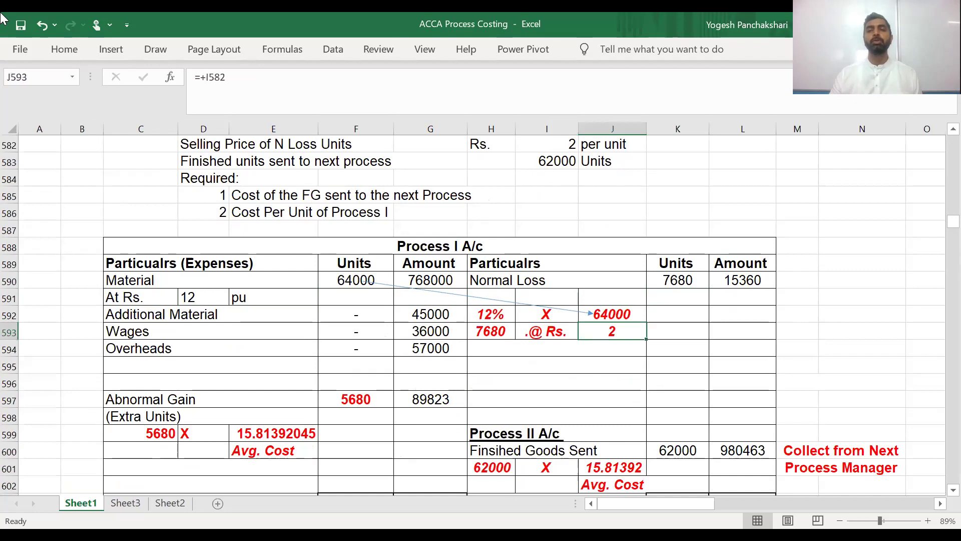
key("Down")
key("Down")
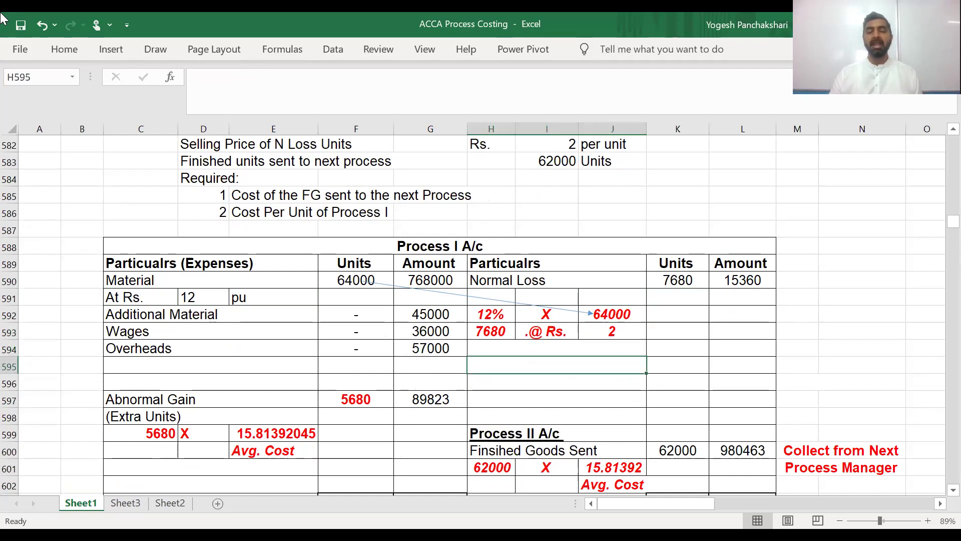
Step: Inspect the formula behind the abnormal gain units in problem 11's Process I account
key("Down")
key("Down")
key("Left")
key("Left")
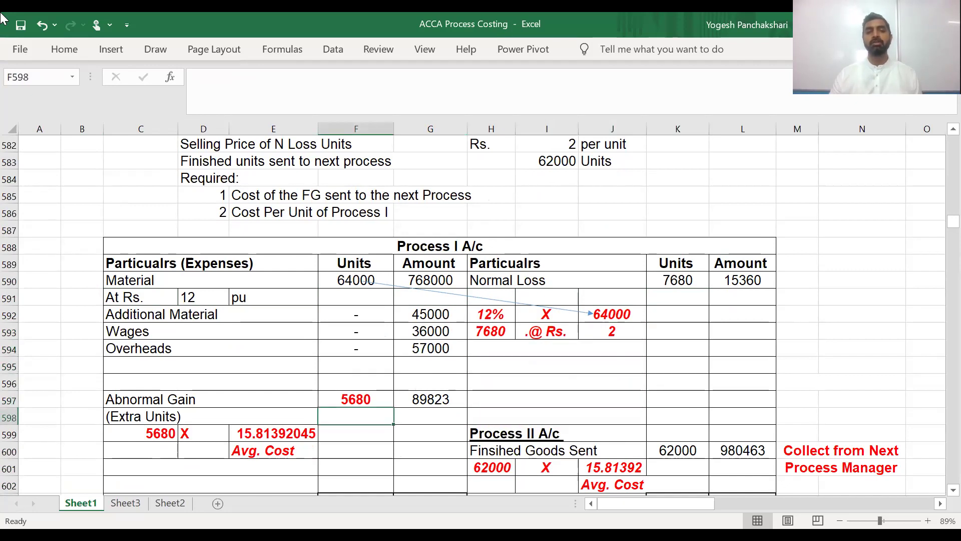
key("Up")
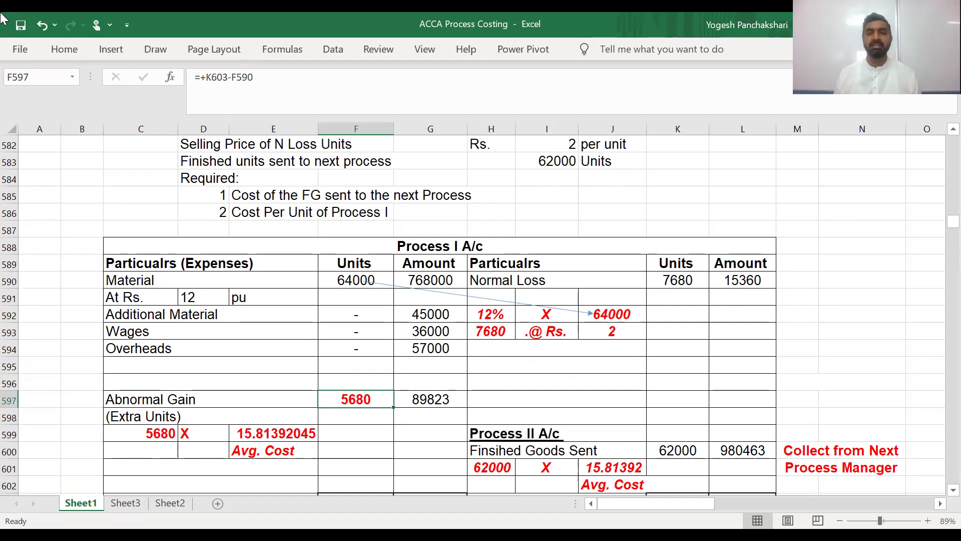
Step: Examine the average cost per unit calculation in working note WN 1 of problem 11
key("Down")
key("Down")
key("Down")
key("Down")
key("Down")
key("Down")
key("Down")
key("Down")
key("Down")
key("Down")
key("Down")
key("Down")
key("Down")
key("Down")
key("Down")
key("Down")
key("Down")
key("Down")
key("Down")
key("Down")
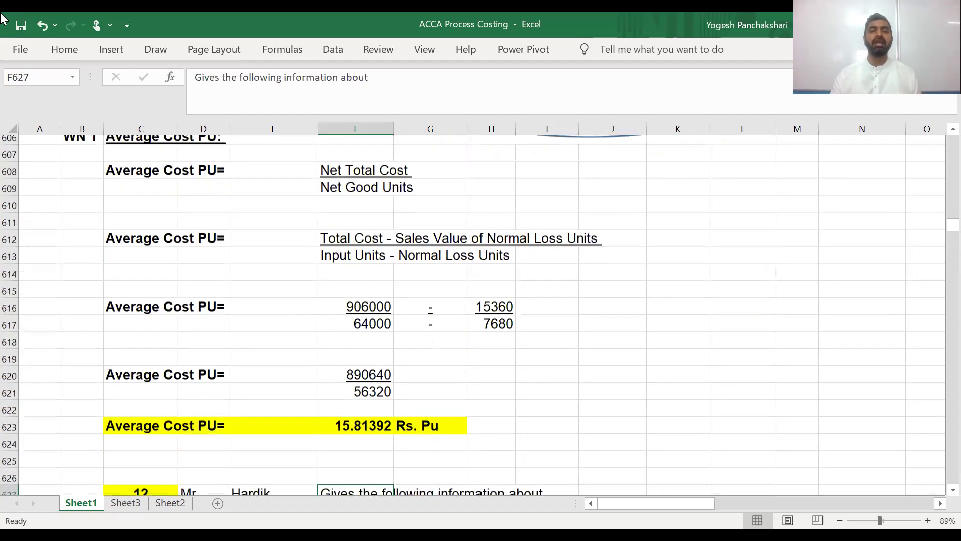
key("Down")
key("Up")
key("Up")
key("Up")
key("Up")
key("Up")
key("Up")
key("Up")
key("Up")
key("Up")
key("Up")
key("Up")
key("Up")
key("Up")
key("Up")
key("Up")
key("Up")
key("Up")
key("Up")
key("Up")
key("Up")
key("Up")
key("Up")
key("Up")
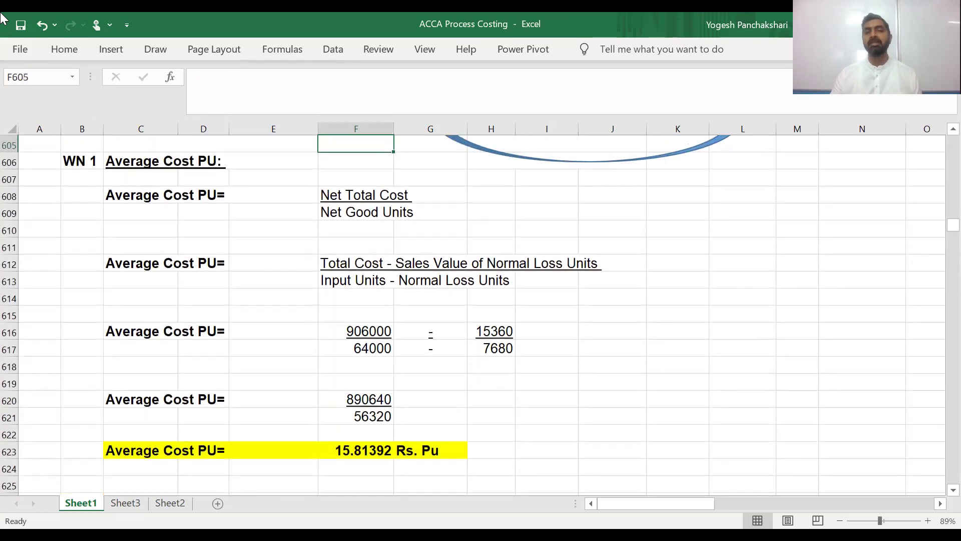
key("Down")
key("Down")
key("Down")
key("Down")
key("Down")
key("Down")
Step: Review the abnormal gain valuation, the finished goods entry and the totals at the end of problem 11's Process I account
key("Up")
key("Up")
key("Up")
key("Up")
key("Up")
key("Up")
key("Up")
key("Up")
key("Up")
key("Up")
key("Up")
key("Up")
key("Up")
key("Up")
key("Up")
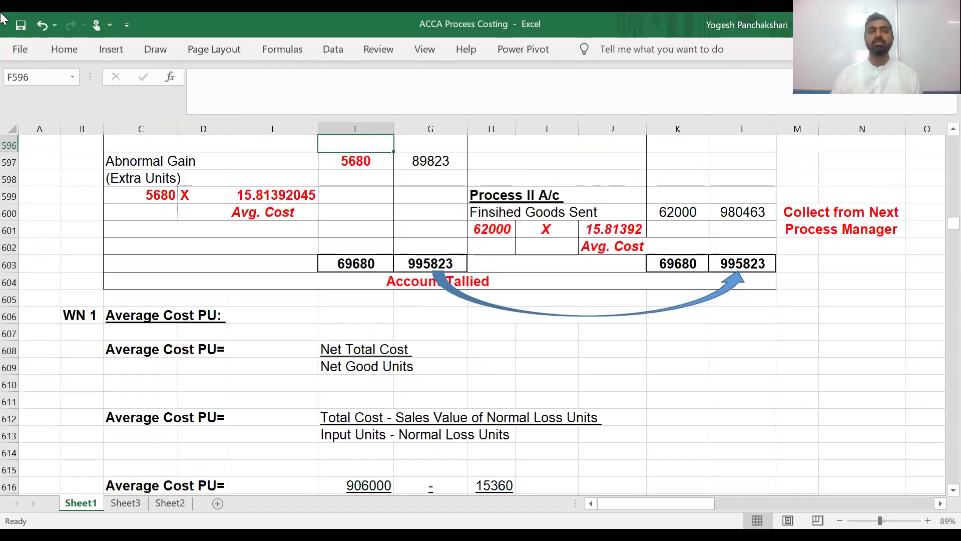
Step: Look back over problem 11's Process I account, from the cost and abnormal gain entries across to the finished goods units
key("Up")
key("Up")
key("Up")
key("Up")
key("Up")
key("Down")
key("Down")
key("Down")
key("Down")
key("Down")
key("Down")
key("Down")
key("Left")
key("Left")
key("Left")
key("Left")
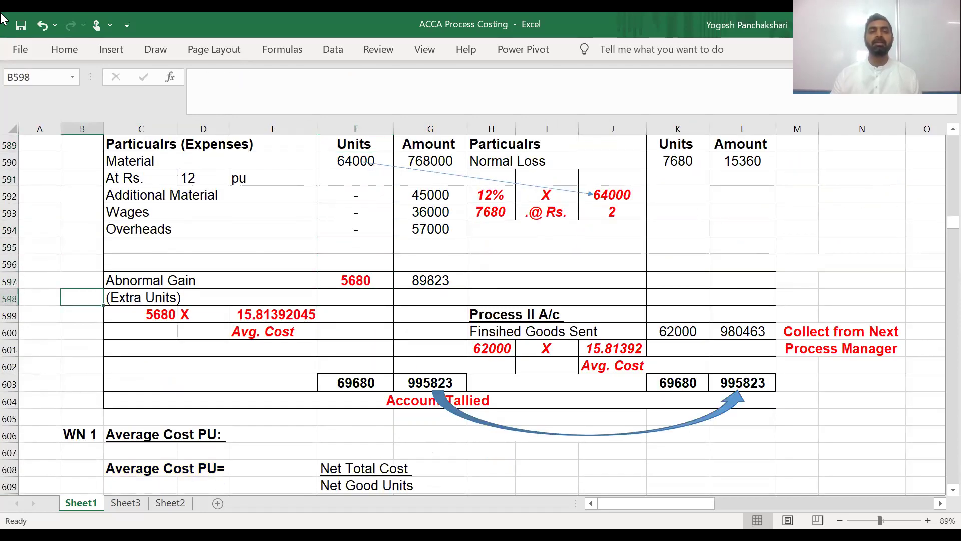
key("Right")
key("Right")
key("Right")
key("Right")
key("Down")
key("Down")
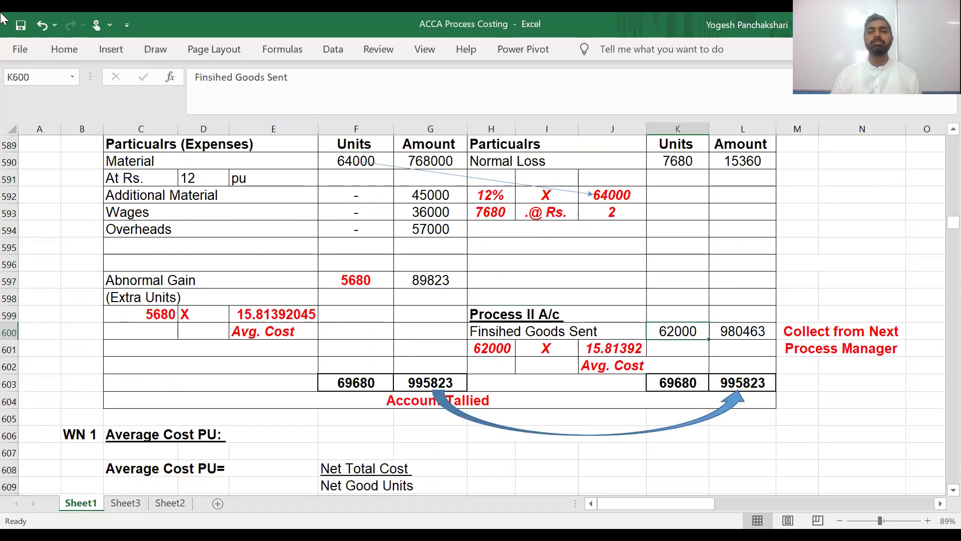
Step: Trace the credit-side amounts in problem 11's Process I account back up to the problem's requirements
key("Right")
key("Right")
key("Up")
key("Up")
key("Up")
key("Up")
key("Up")
key("Up")
key("Up")
key("Up")
key("Up")
key("Up")
key("Up")
key("Up")
key("Up")
key("Up")
key("Up")
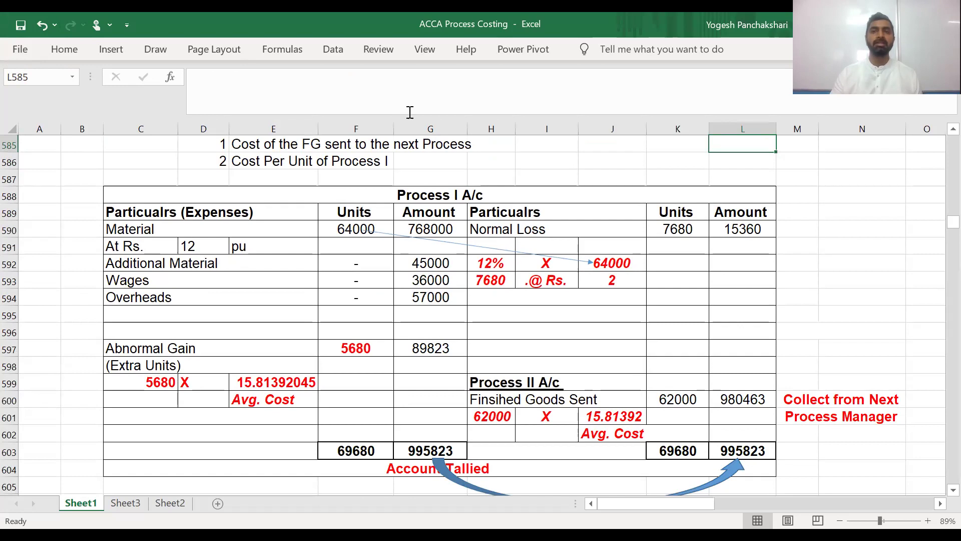
Step: Read the given data and requirements of homework problem 12 on abnormal gain, down to the material rate in its account
key("alt+Tab")
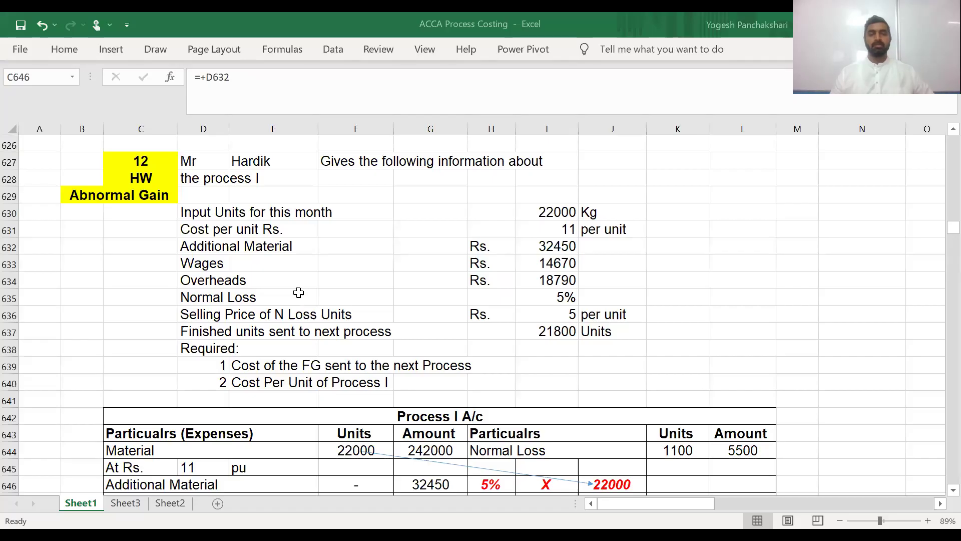
key("alt+Tab")
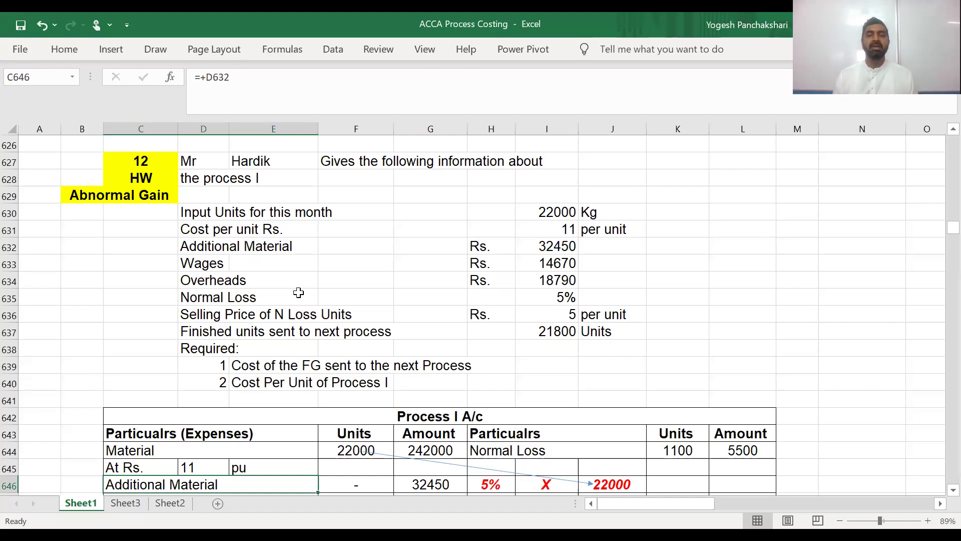
left_click(298, 293)
left_click(199, 364)
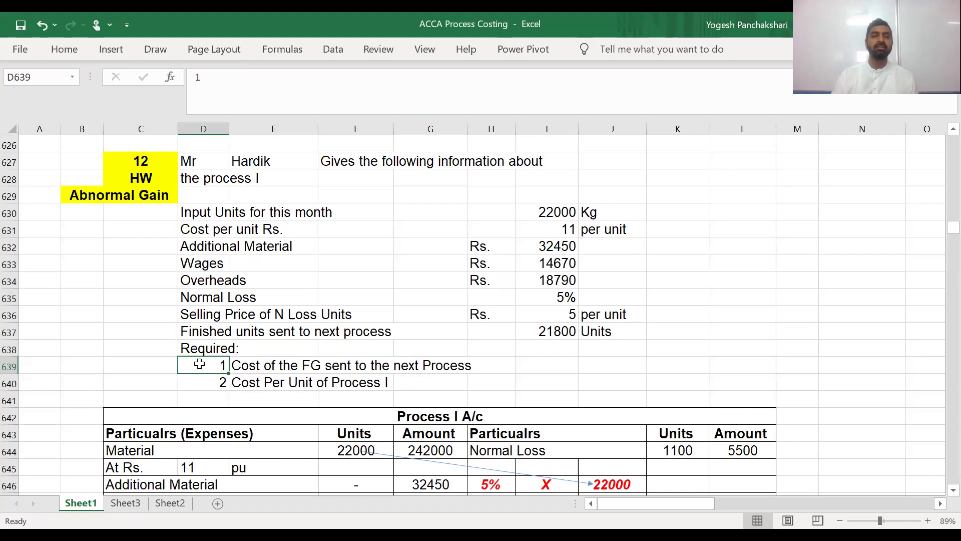
key("Down")
key("Down")
key("Down")
key("Down")
key("Down")
key("Down")
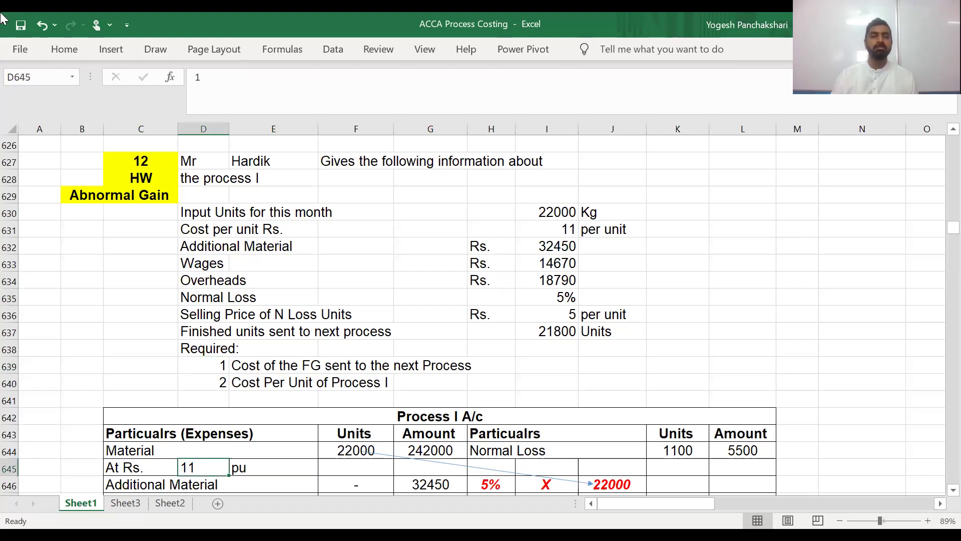
Step: Review the cost, normal loss and abnormal gain entries in problem 12's Process I account
key("Down")
key("Down")
key("Down")
key("Down")
key("Down")
key("Down")
key("Down")
key("Down")
key("Down")
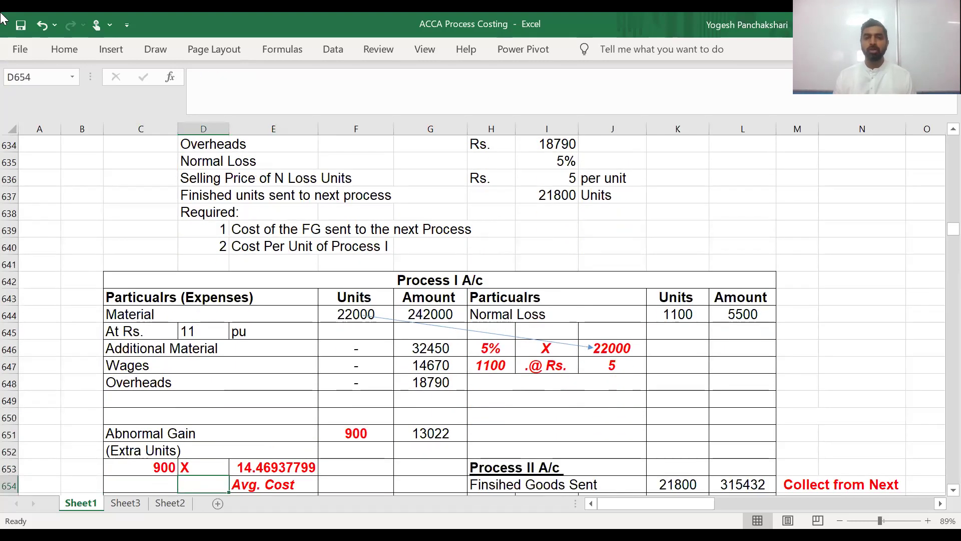
key("Down")
key("Down")
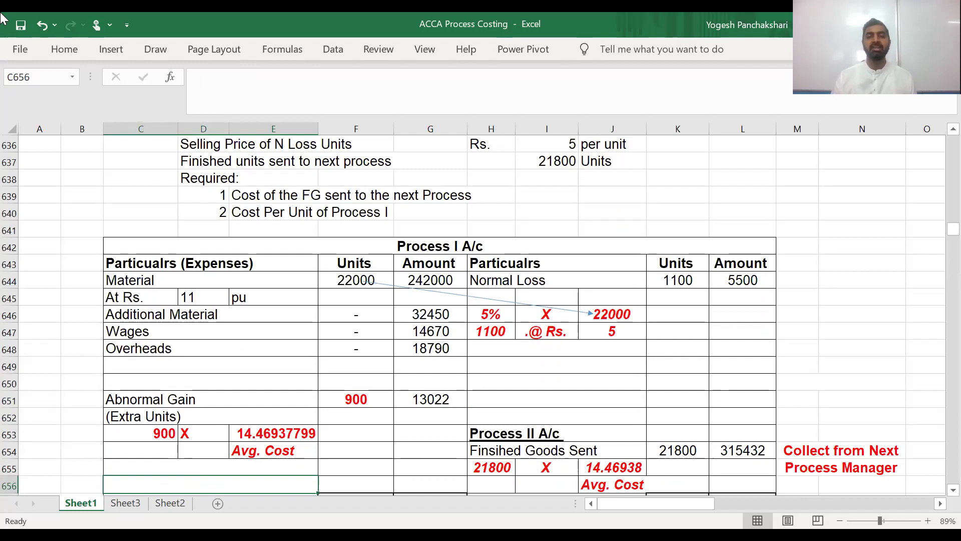
Step: Check the totals of problem 12's Process I account and follow the average cost per unit calculation in working note WN 1
key("Down")
key("Down")
key("Down")
key("Down")
key("Down")
key("Down")
key("Down")
key("Down")
key("Down")
key("Down")
key("Down")
key("Down")
key("Down")
key("Down")
key("Down")
key("Down")
key("Down")
key("Down")
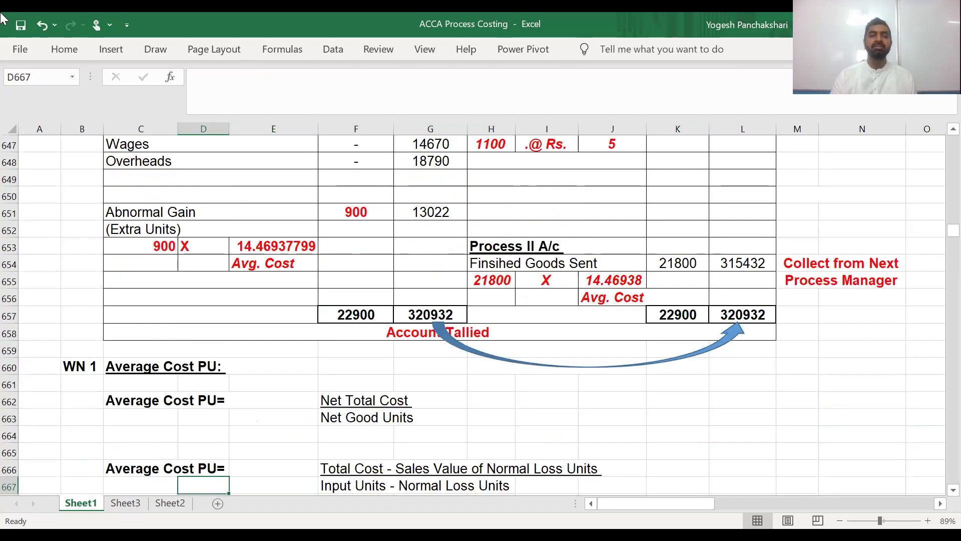
key("Down")
key("Down")
key("Down")
key("Down")
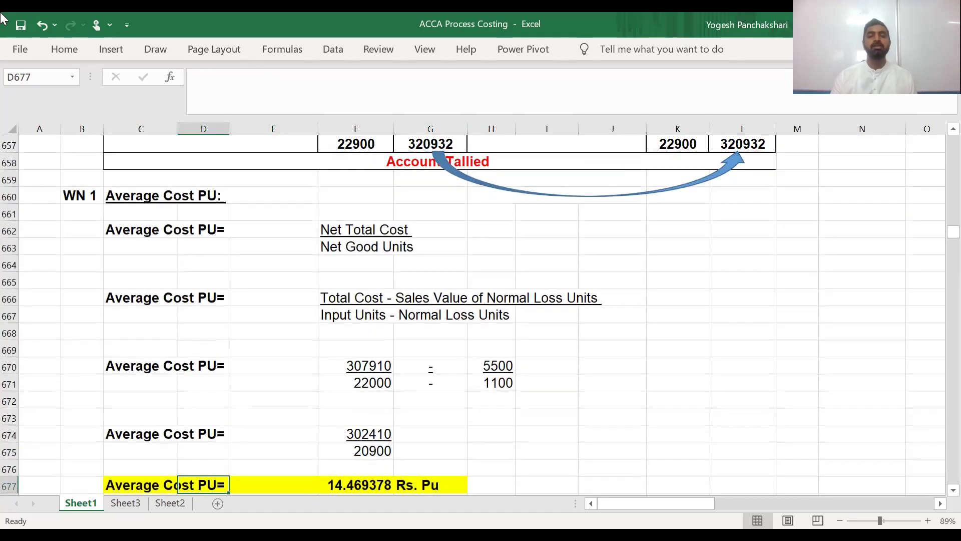
Step: Go back from working note WN 1 to problem 12's Process I account to recheck its abnormal gain and finished goods entries
key("Up")
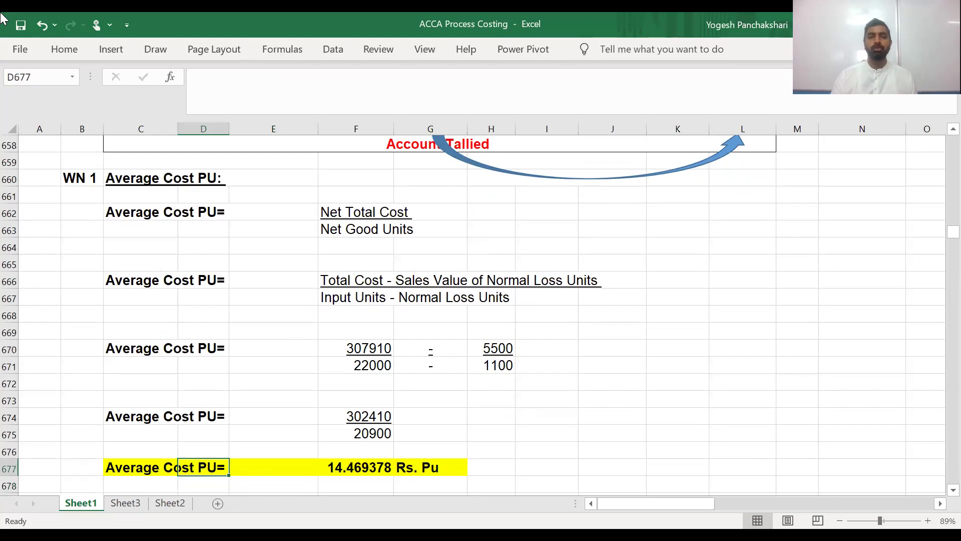
key("Up")
key("Up")
key("Up")
key("Up")
key("Up")
key("Up")
key("Up")
key("Up")
key("Up")
key("Up")
key("Up")
key("Up")
key("Up")
key("Up")
key("Up")
key("Up")
key("Up")
key("Up")
key("Up")
key("Up")
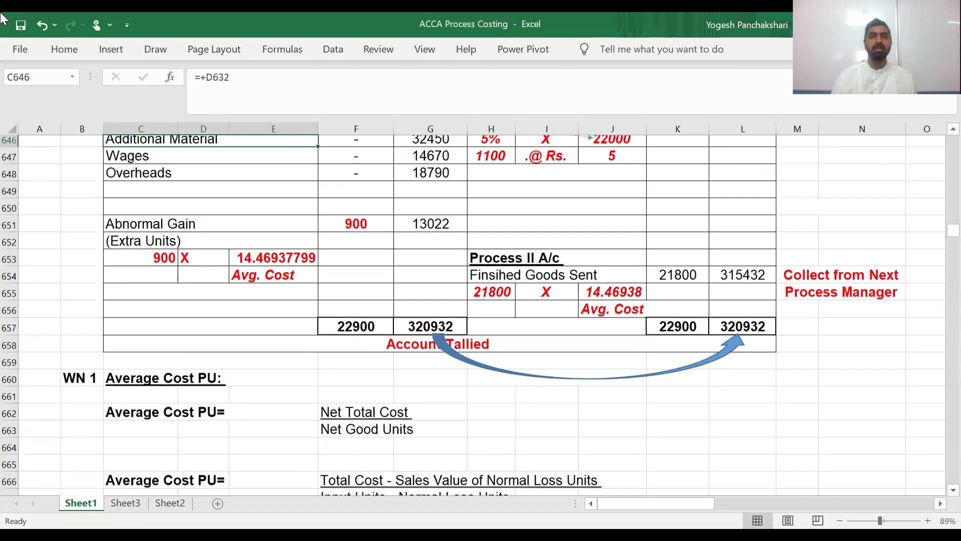
key("Up")
key("Up")
key("Up")
key("Up")
key("Up")
key("Up")
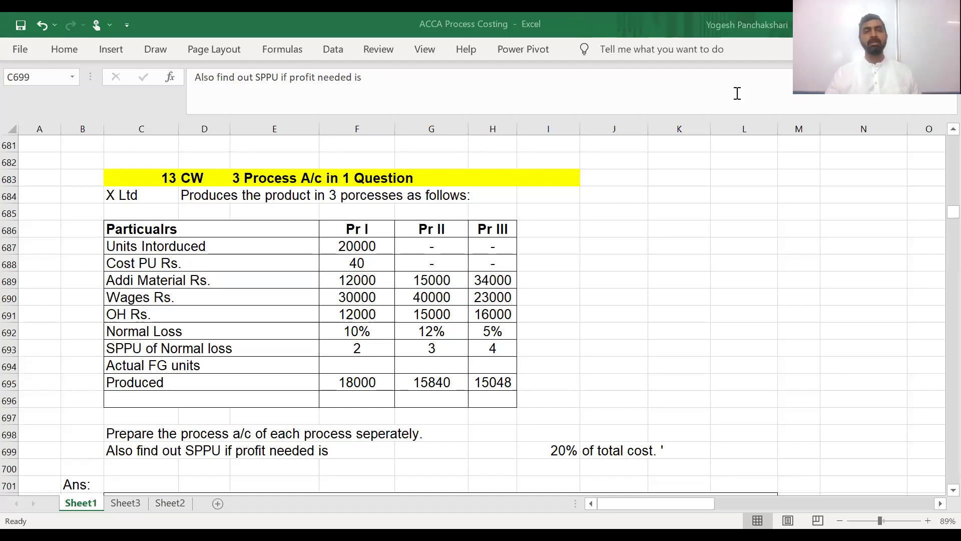
Step: Read the introduction of problem 13 on three process accounts and the units introduced and cost per unit for Process I
key("alt+Tab")
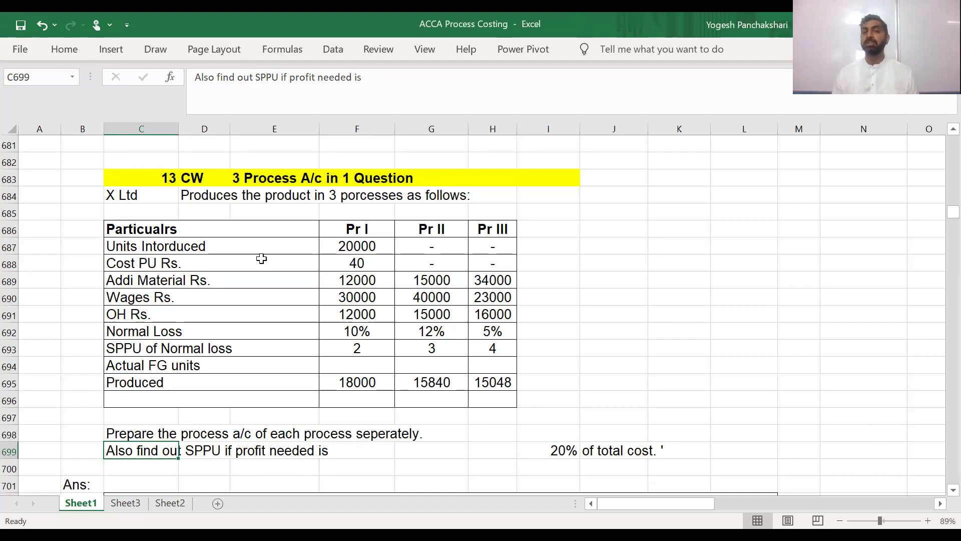
left_click(142, 195)
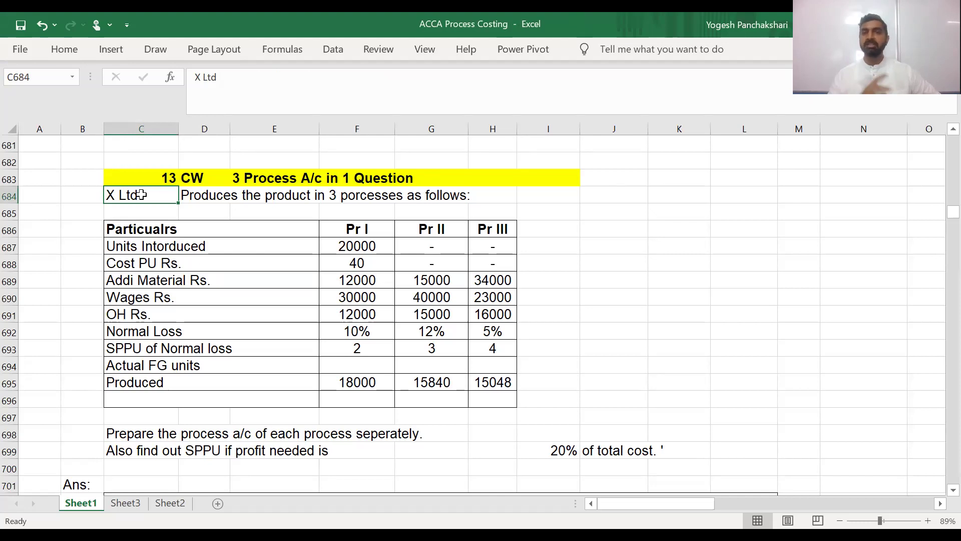
key("Down")
key("Down")
key("Right")
key("Right")
key("Left")
key("Left")
key("Down")
key("Down")
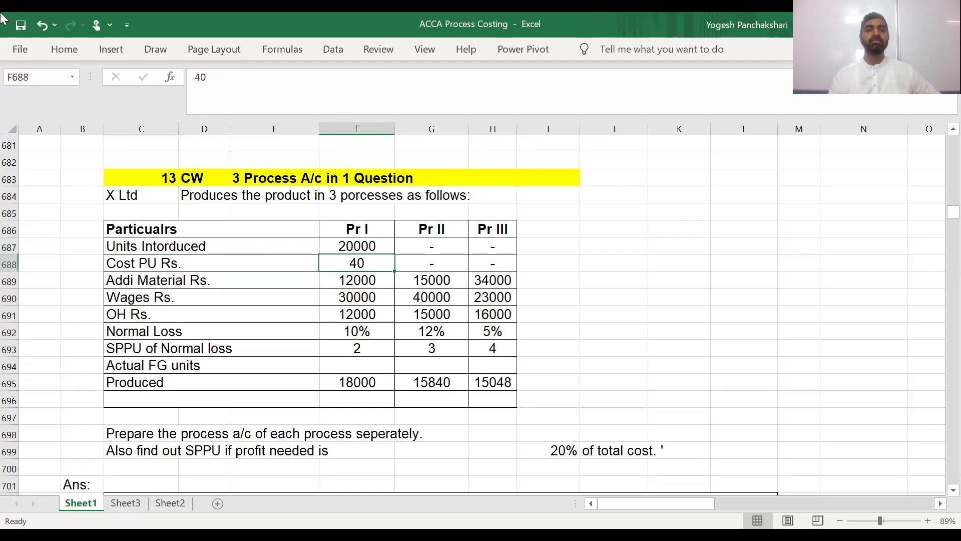
Step: Read problem 13's Process I additional material, wages, overheads, normal loss and actual finished goods data
key("Down")
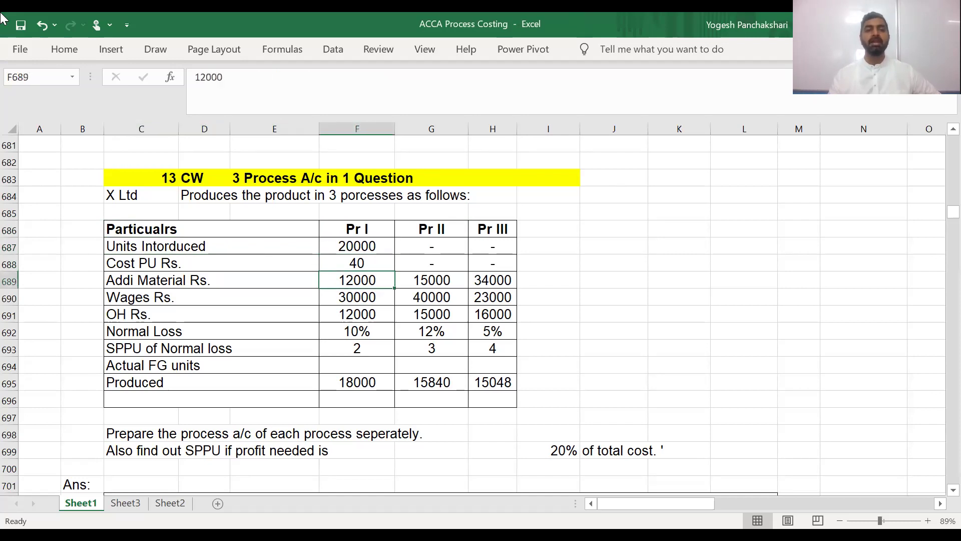
key("Down")
key("Down")
key("Down")
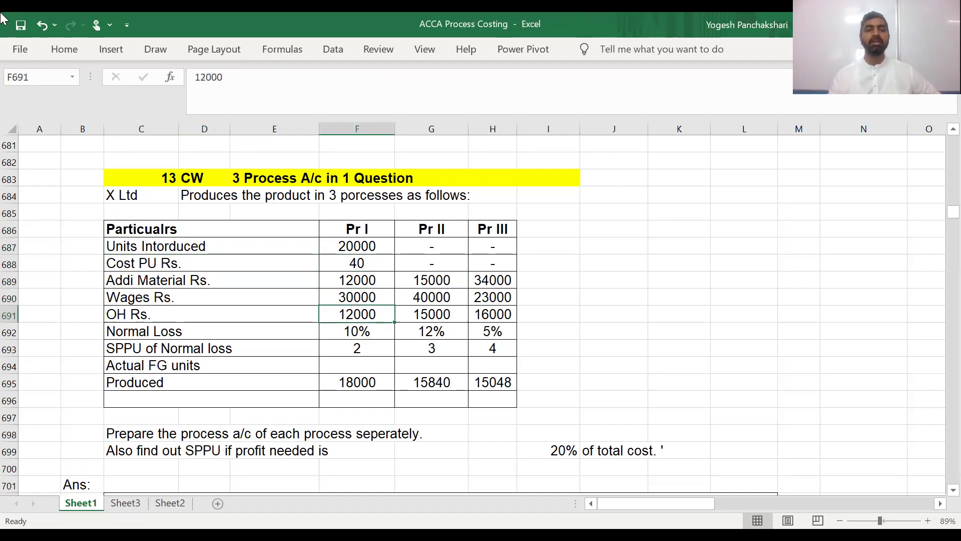
key("Down")
key("Down")
key("Down")
key("Down")
key("Down")
key("Down")
key("Down")
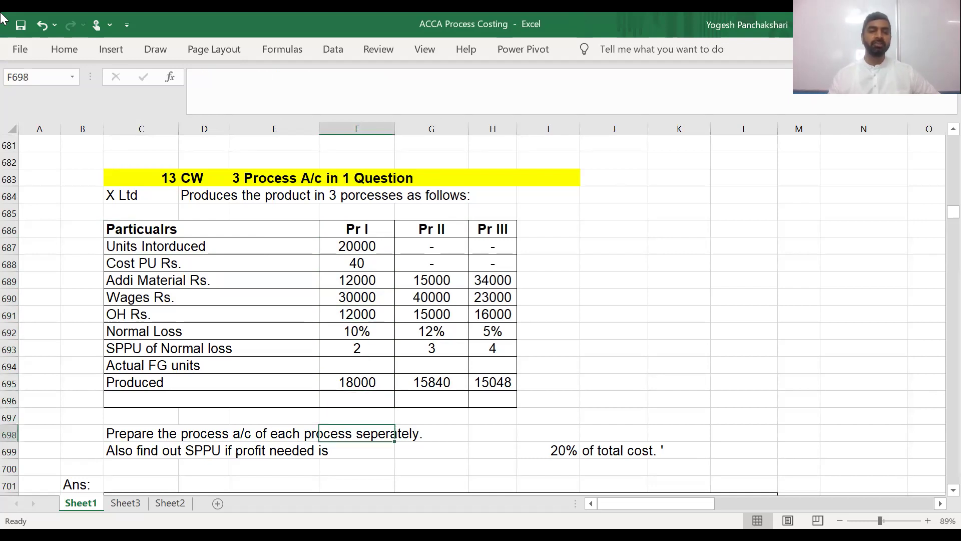
Step: Read problem 13's requirements for separate process accounts and the selling price per unit with profit based on total cost
key("Left")
key("Left")
key("Left")
key("Right")
key("Right")
key("Right")
key("Right")
key("Right")
key("Right")
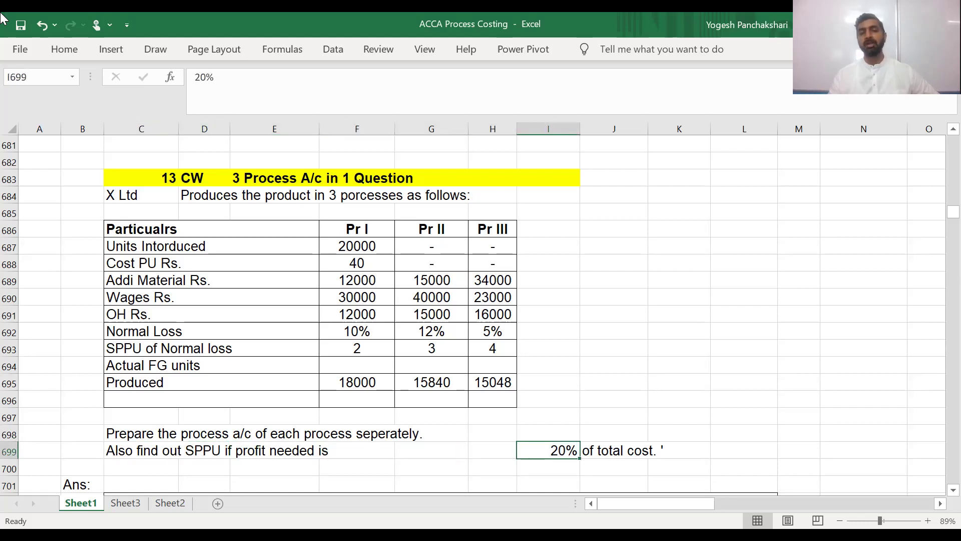
key("Left")
key("Left")
key("Left")
key("Left")
key("Left")
key("Left")
key("Left")
key("Left")
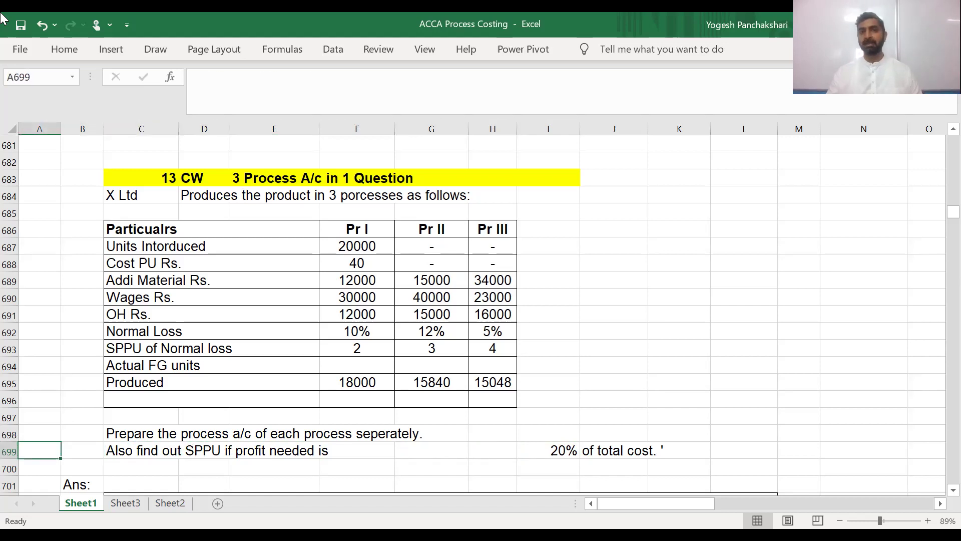
Step: View the start of problem 13's answer at the Process I account heading
key("Down")
key("Down")
key("Down")
key("Down")
key("Up")
key("Up")
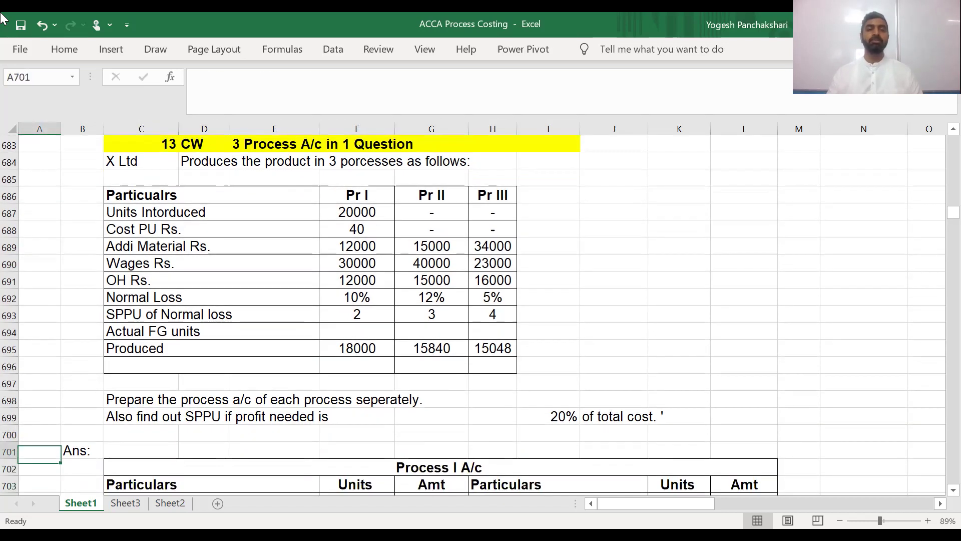
Step: Hide problem 13's answer in A701:N785 by changing its font colour to white
key("shift+Right")
key("shift+Right")
key("shift+Right")
key("shift+Right")
key("shift+Right")
key("shift+Right")
key("shift+Right")
key("shift+Right")
key("shift+Right")
key("shift+Right")
key("shift+Right")
key("shift+Right")
key("shift+Right")
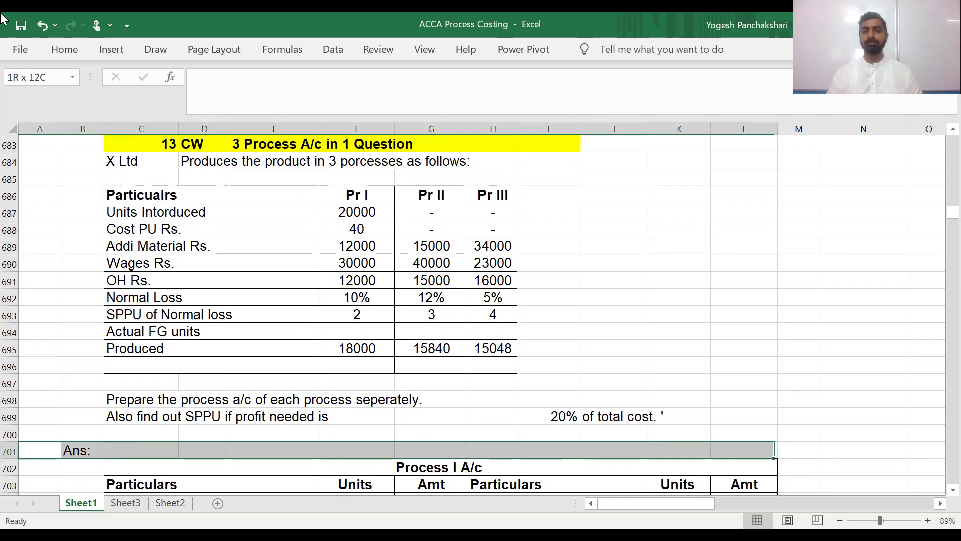
key("shift+Page_Down")
key("shift+Page_Down")
key("shift+Page_Down")
key("shift+Page_Down")
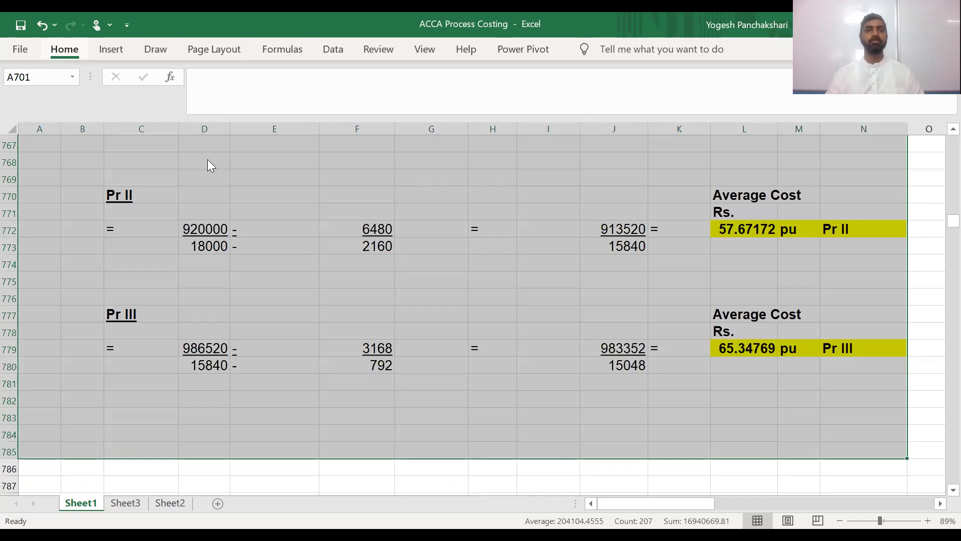
key("Down")
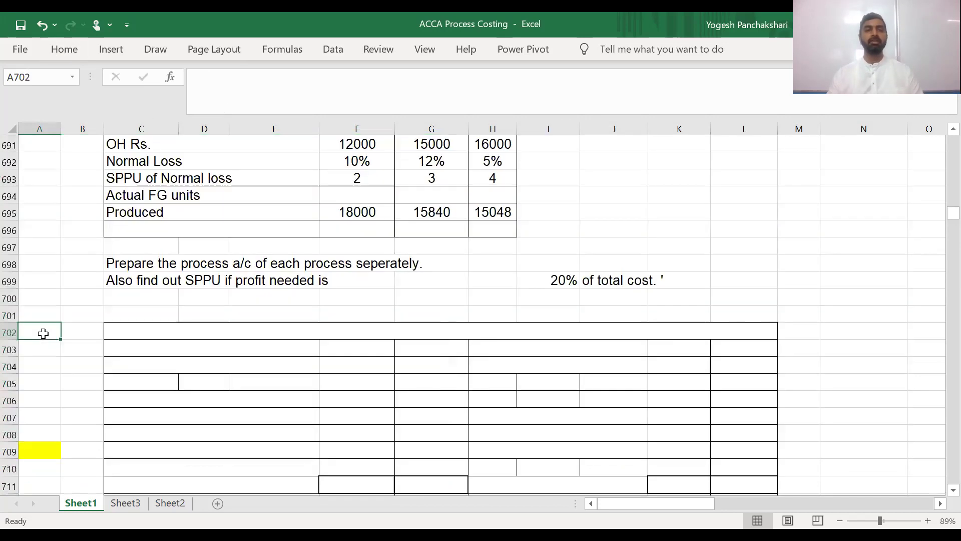
key("Up")
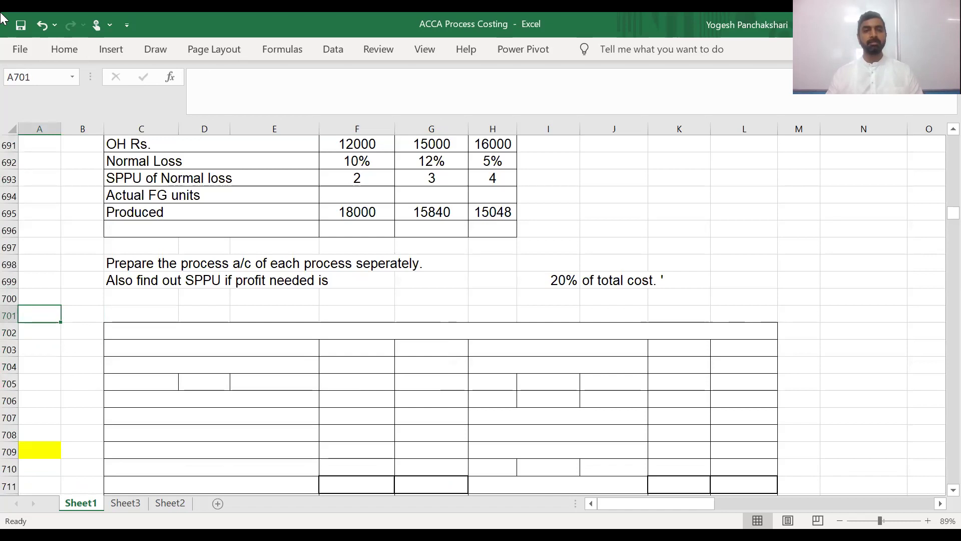
Step: Set A701:M703 back to black font to show the Ans label, Process I A/c title and column headings
key("shift+Right")
key("shift+Right")
key("shift+Right")
key("shift+Right")
key("shift+Right")
key("shift+Right")
key("shift+Right")
key("shift+Right")
key("shift+Right")
key("shift+Right")
key("shift+Right")
key("shift+Right")
key("shift+Down")
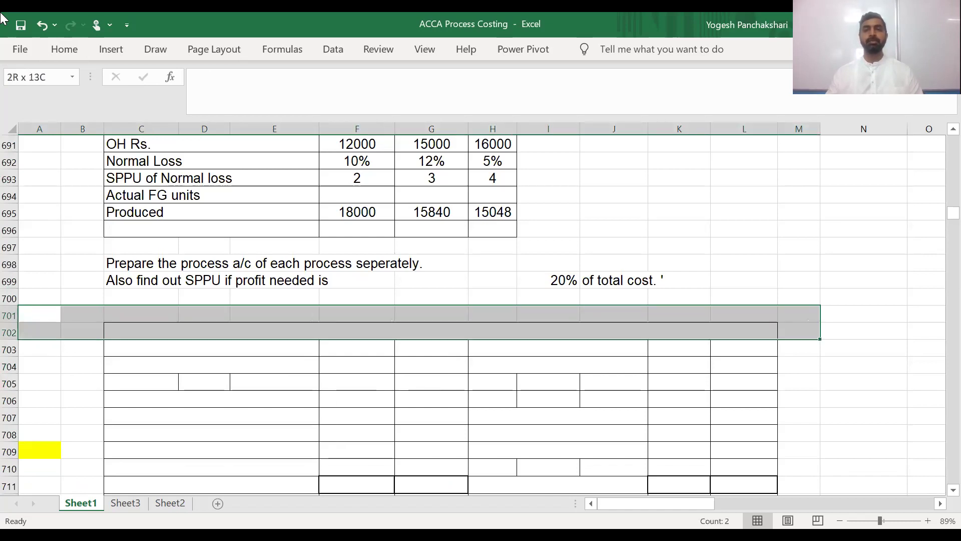
key("shift+Down")
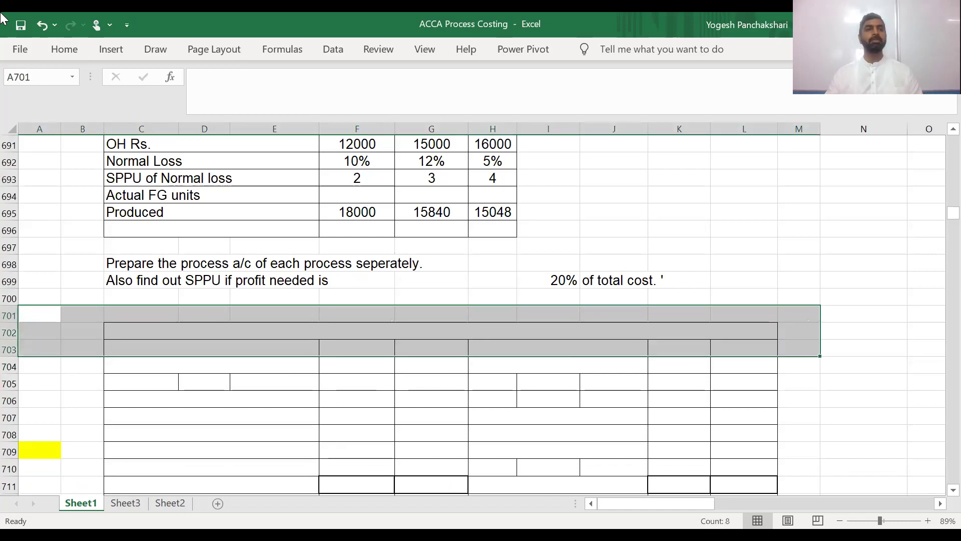
left_click(47, 44)
left_click(211, 101)
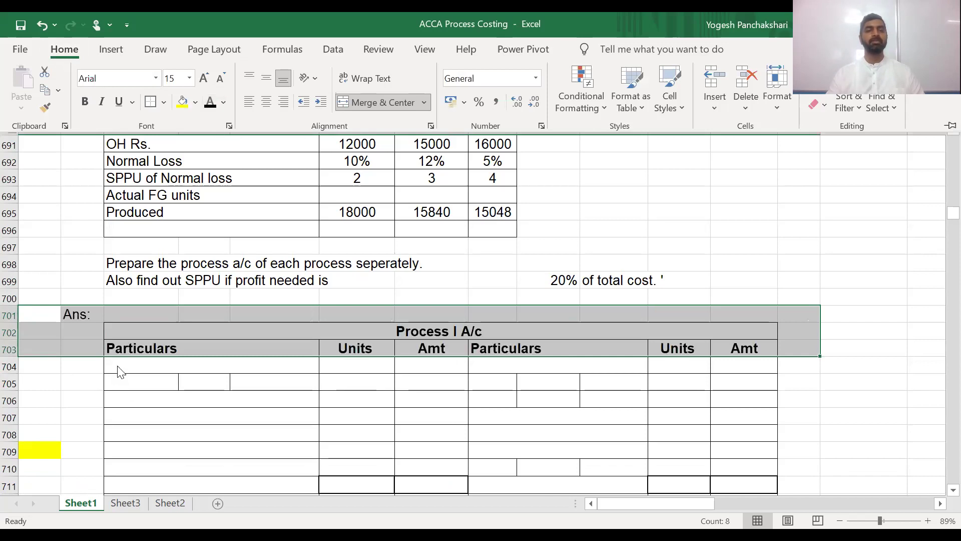
Step: Show the To Material label in C704 and its At Rs. 40 pu line in black font
left_click(117, 365)
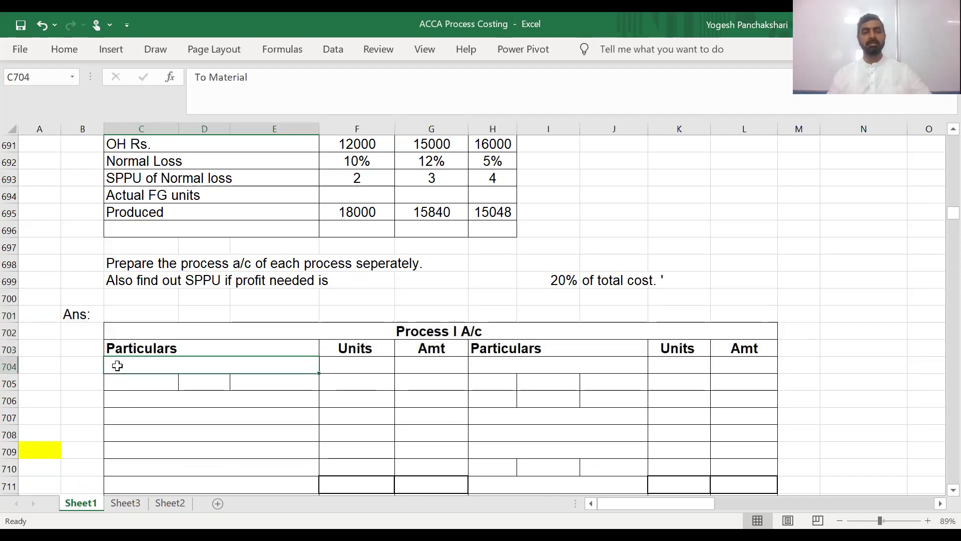
key("F4")
key("Right")
key("Left")
key("Down")
key("Right")
key("Right")
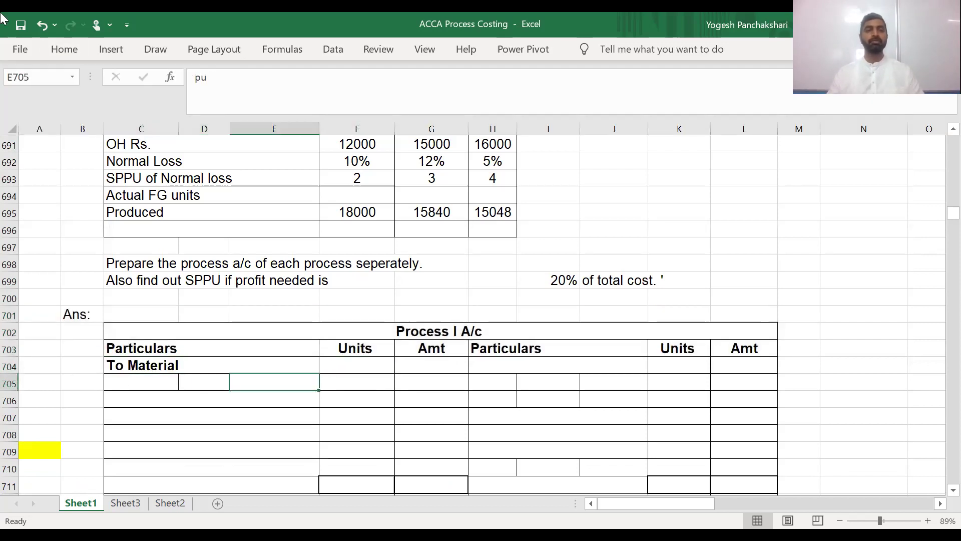
key("Left")
key("Left")
key("shift+Right")
key("shift+Right")
key("ctrl+v")
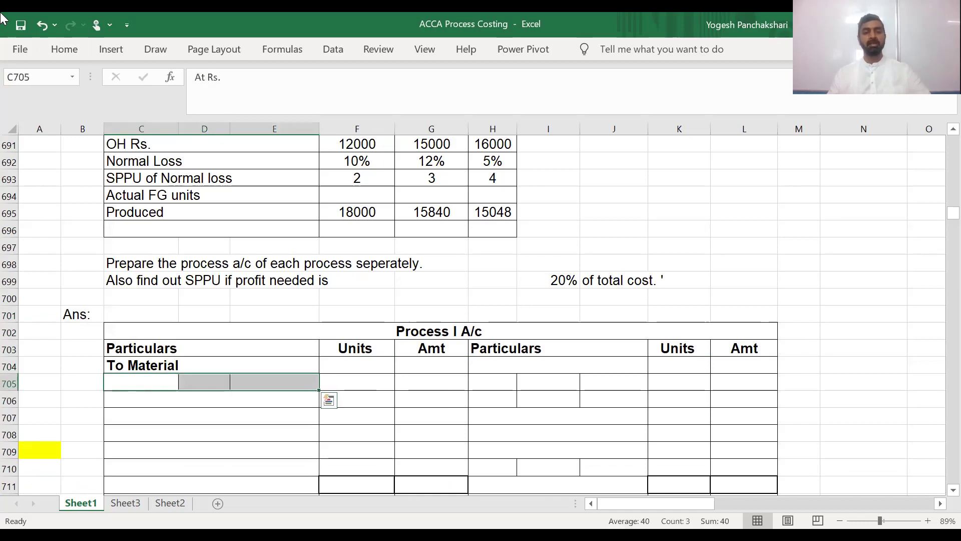
key("Right")
key("Up")
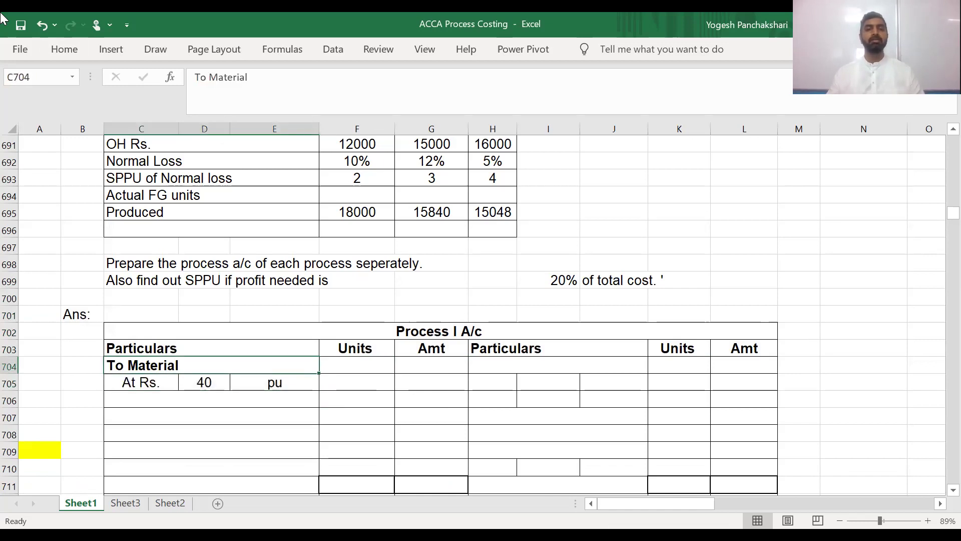
Step: Show the To Material units of 20000 and amount of 800000 in black font
key("Right")
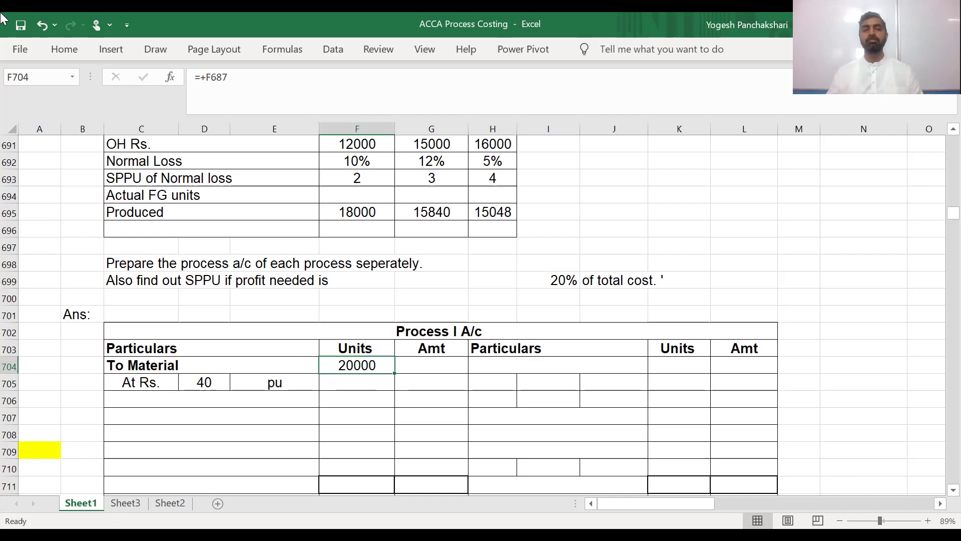
key("shift+Down")
key("shift+Right")
key("ctrl+v")
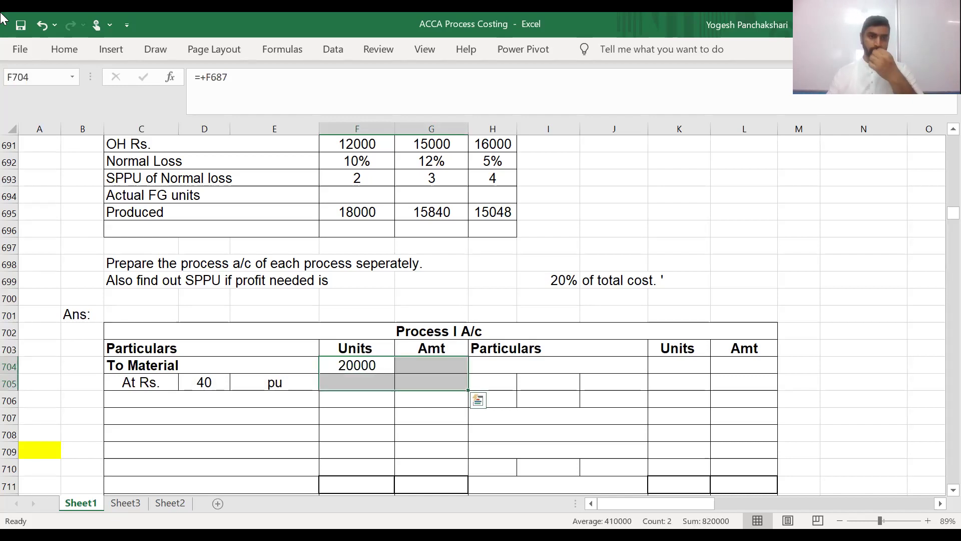
key("Escape")
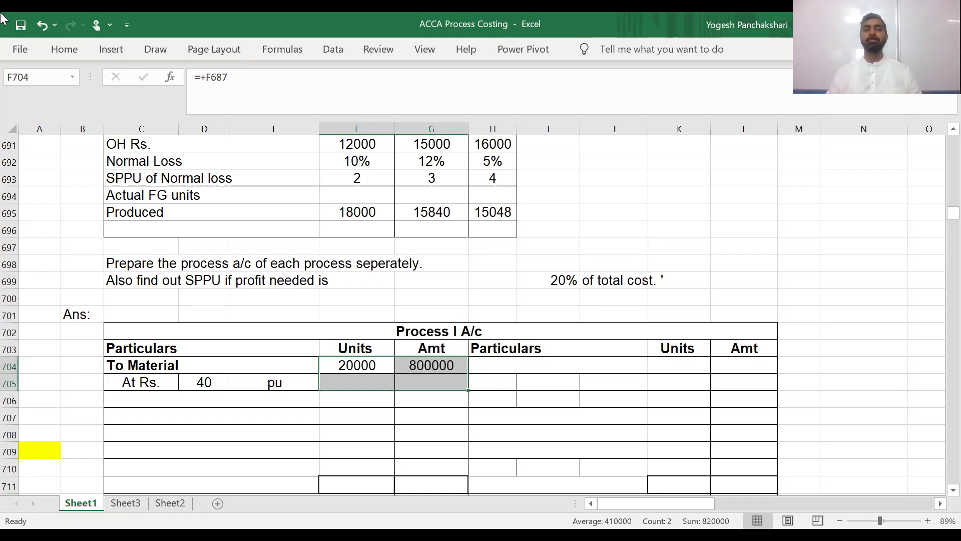
Step: Show the To Addi Material row with its amount of 12000 in black font
key("Down")
key("Down")
key("Left")
key("Down")
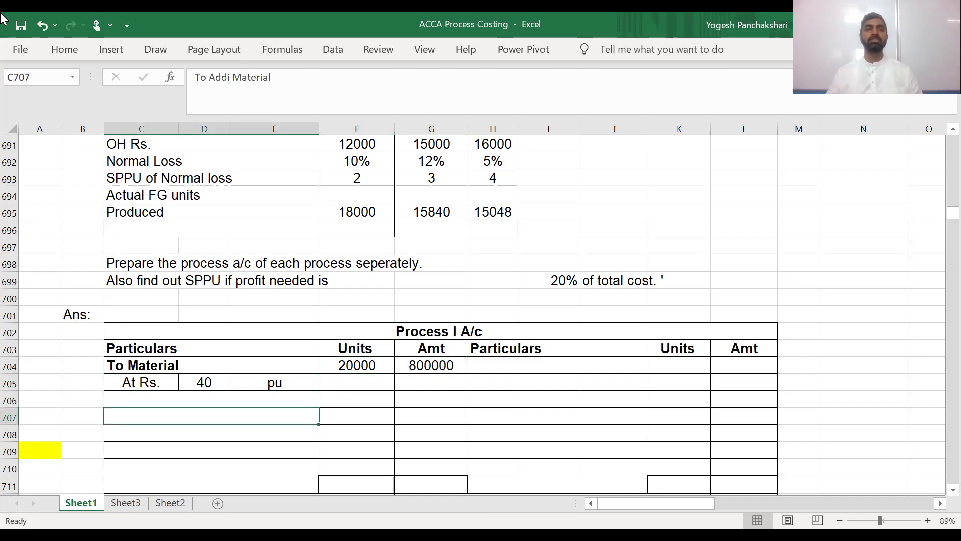
key("shift+Right")
key("shift+Right")
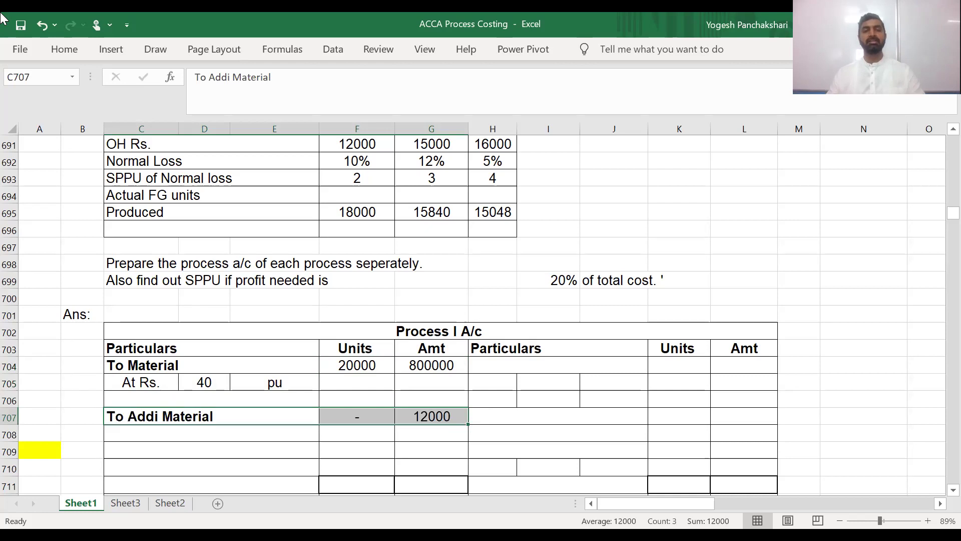
Step: Show the To Wages row with 30000 and the To OH row with 12000 in black font
key("Down")
key("shift+Down")
key("shift+Right")
key("shift+Right")
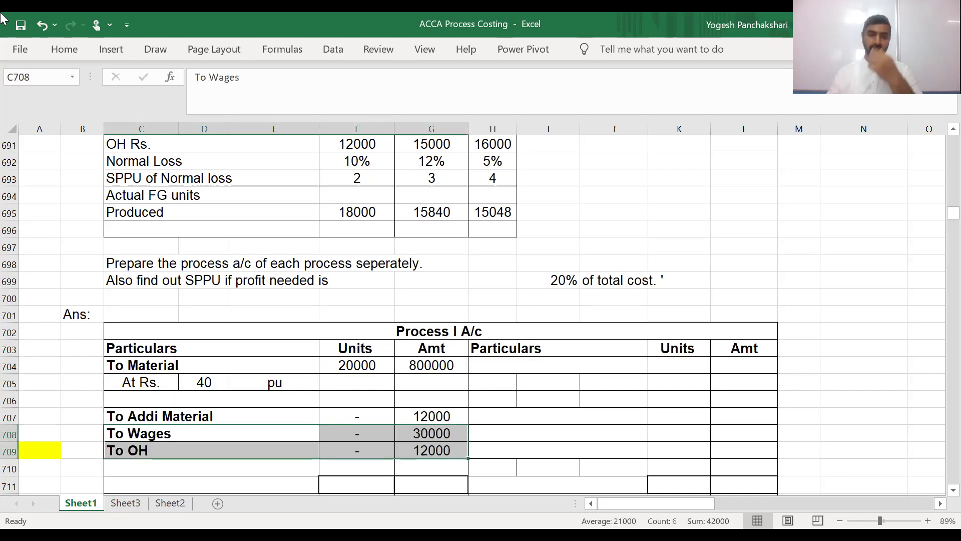
Step: Show By Normal Loss on the credit side with its 10% X 20000 working in black font
key("Down")
key("Down")
key("Down")
key("Down")
key("Down")
key("Down")
key("Up")
key("Up")
key("Up")
key("Up")
key("Up")
key("Up")
key("Up")
key("Up")
key("Up")
key("Up")
key("Up")
key("Right")
key("Right")
key("Right")
key("Right")
key("Left")
key("Down")
key("shift+Down")
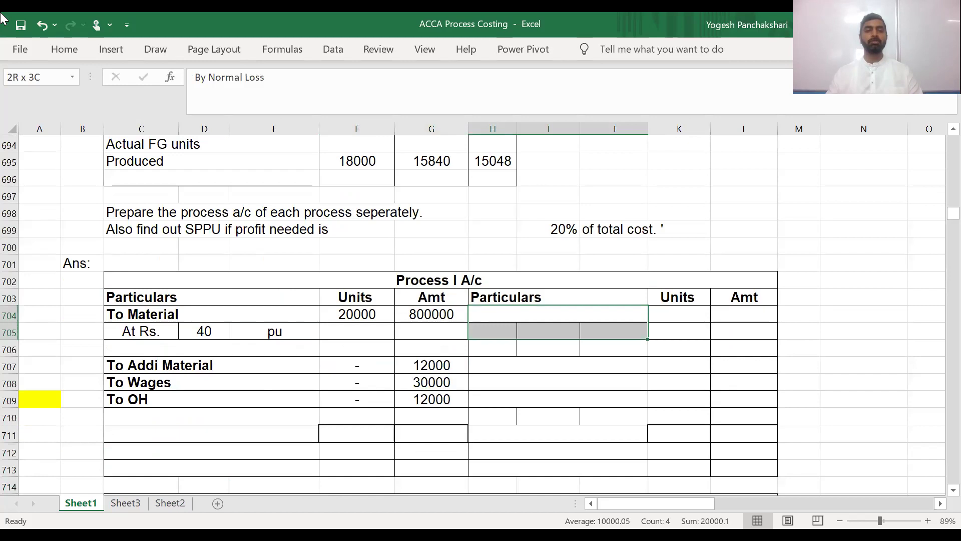
key("F4")
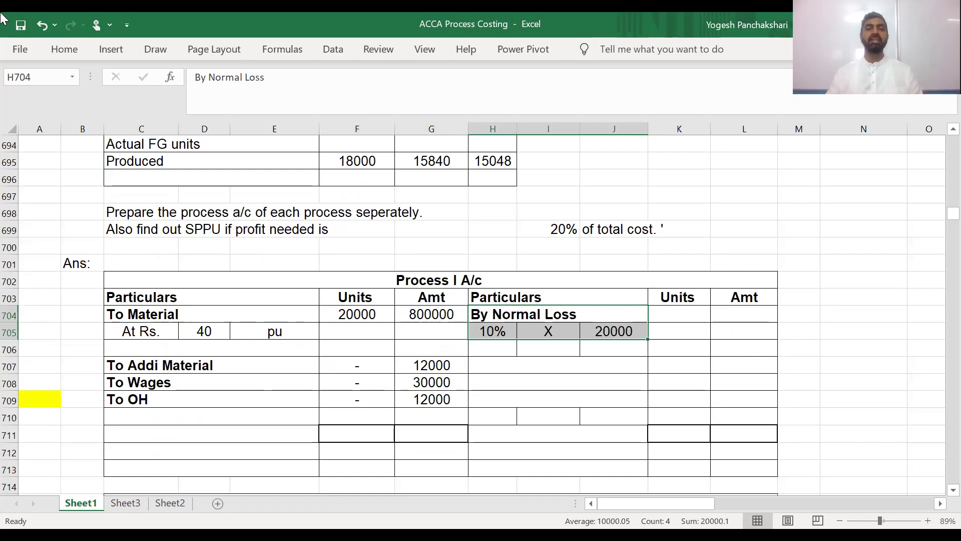
Step: Show the normal loss units of 2000 and the At Rs. 2 pu line in black font
key("Right")
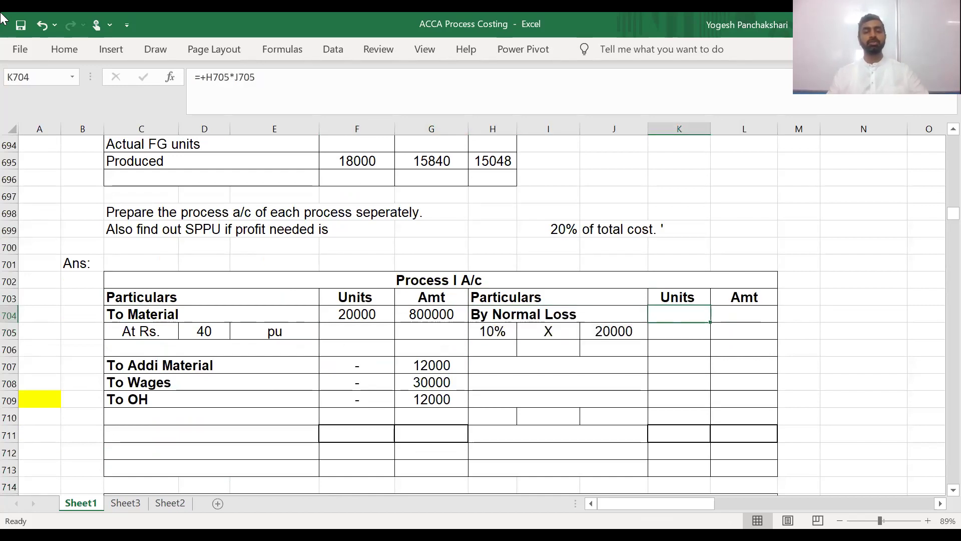
key("F4")
key("Down")
key("Down")
key("Down")
key("Left")
key("Up")
key("Left")
key("Left")
key("Right")
key("Right")
key("shift+Right")
key("shift+Right")
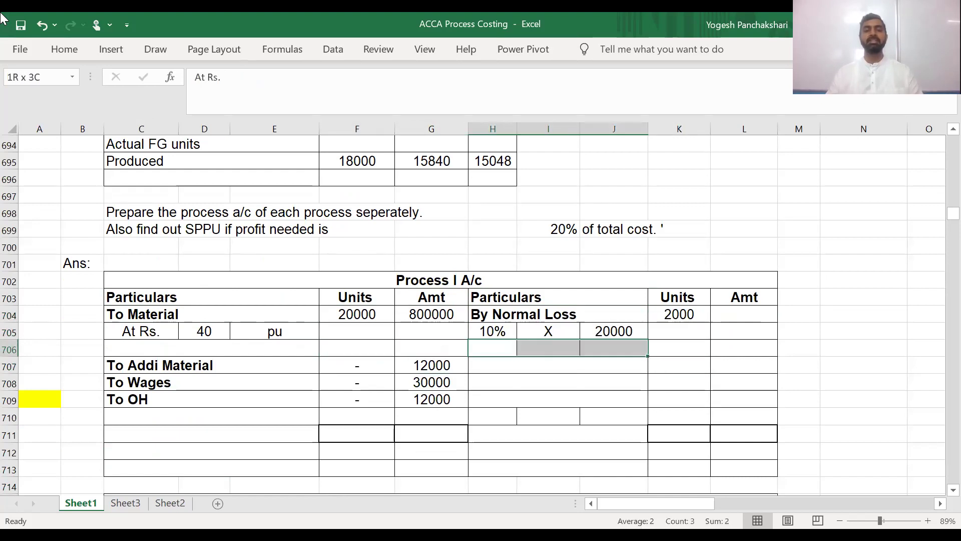
key("ctrl+v")
Step: Show the normal loss amount of 4000 in L704 in black font
key("Right")
key("Right")
key("Right")
key("Up")
key("Up")
key("Right")
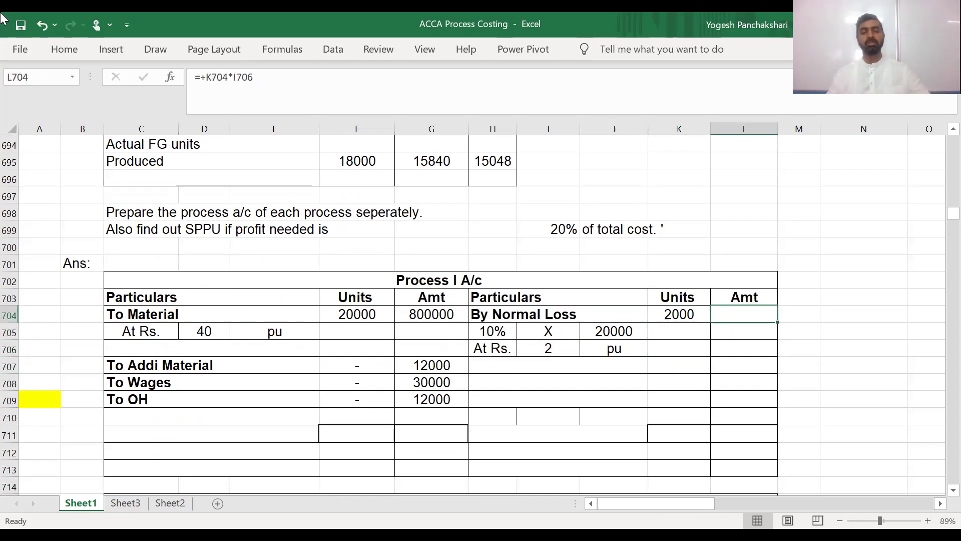
key("Down")
key("Down")
key("Down")
key("Down")
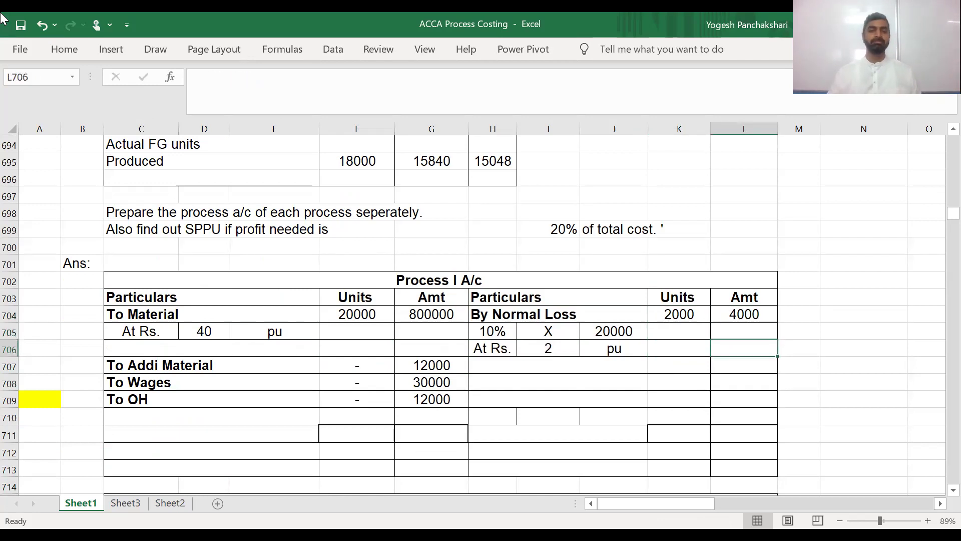
Step: Show the By Process II A/c and FG Sent labels in H708:H709 in black font
key("Left")
key("Left")
key("Left")
key("Right")
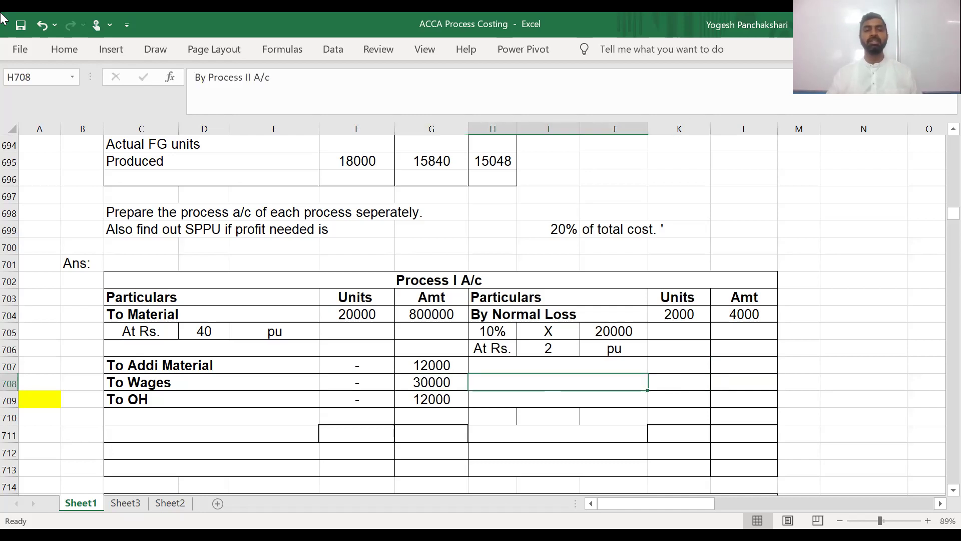
key("shift+Down")
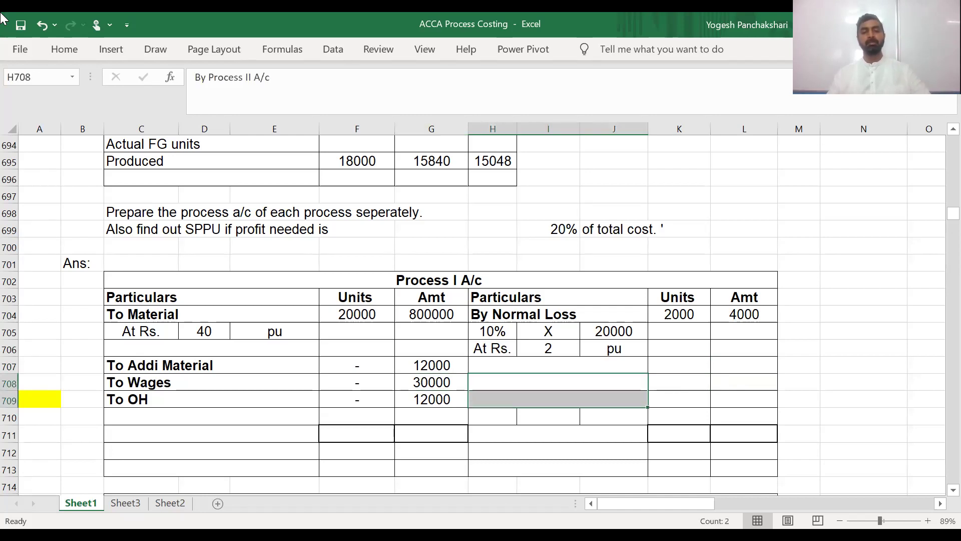
key("F4")
key("Down")
key("Down")
key("shift+Right")
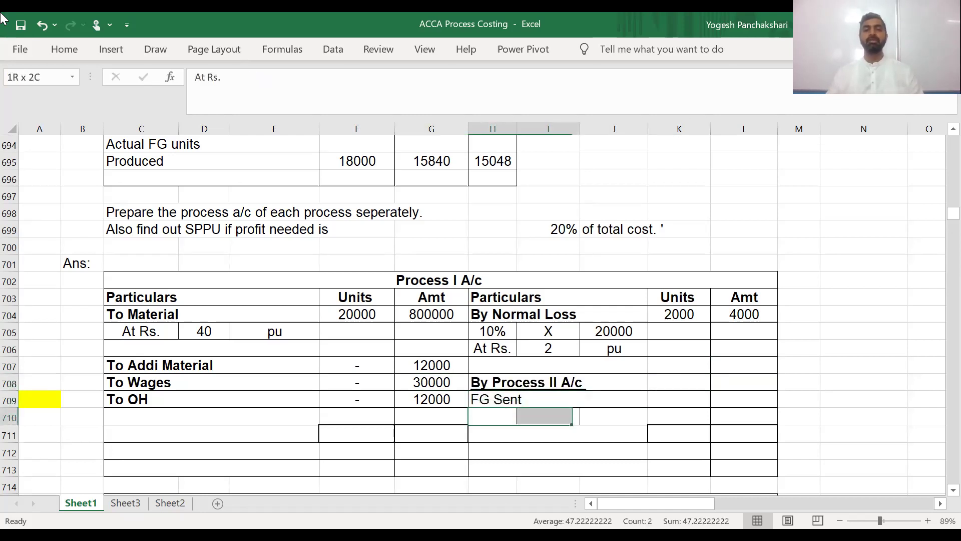
key("shift+Right")
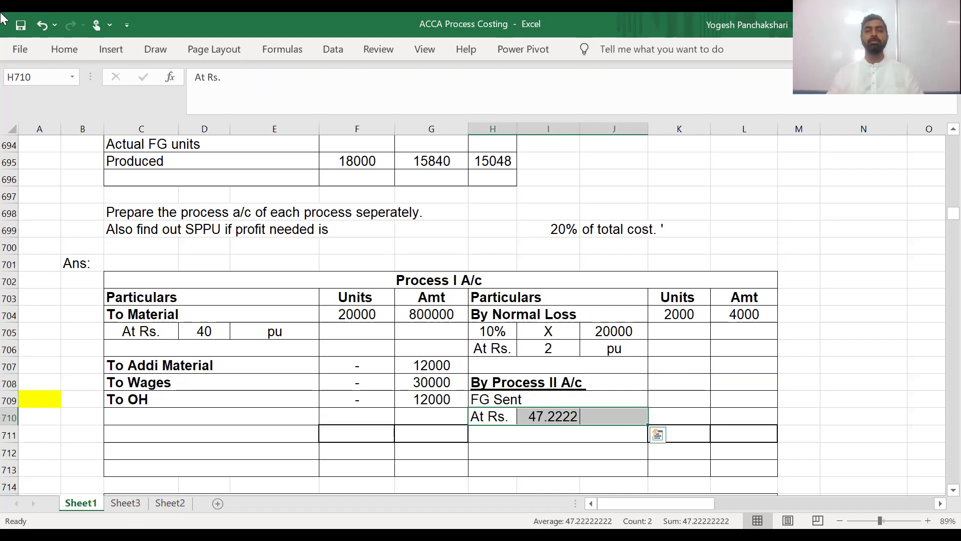
key("ctrl+z")
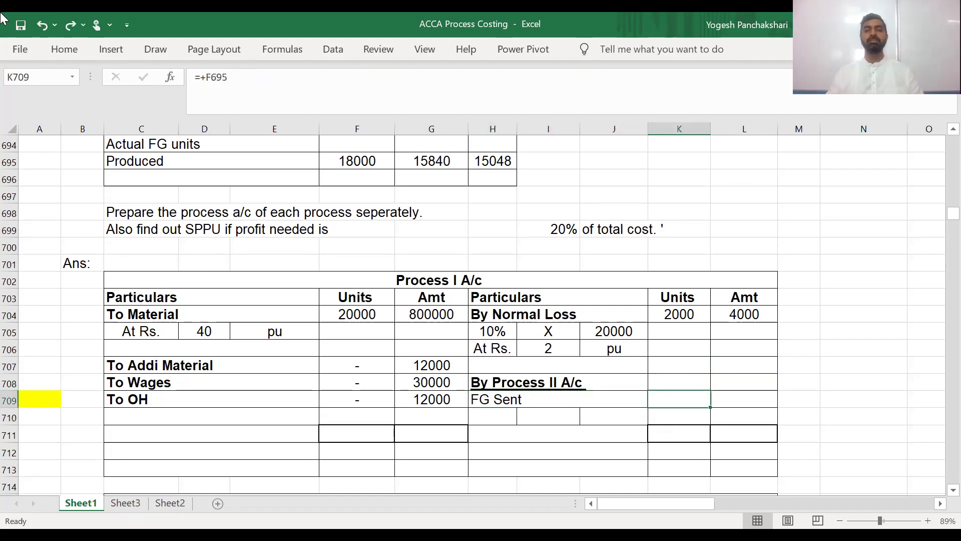
Step: Show the 18000 units of finished goods sent to Process II in K709 in black font
left_click(61, 53)
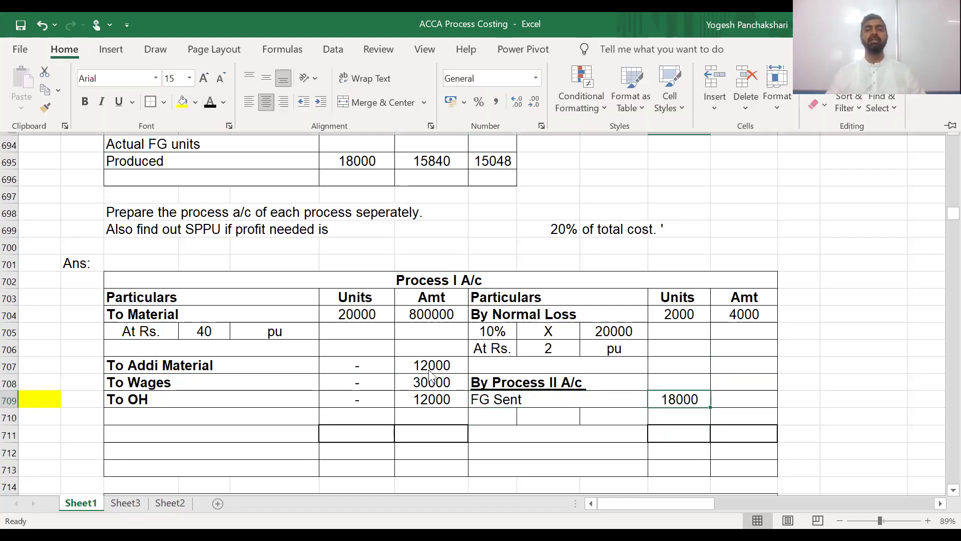
left_click(294, 405)
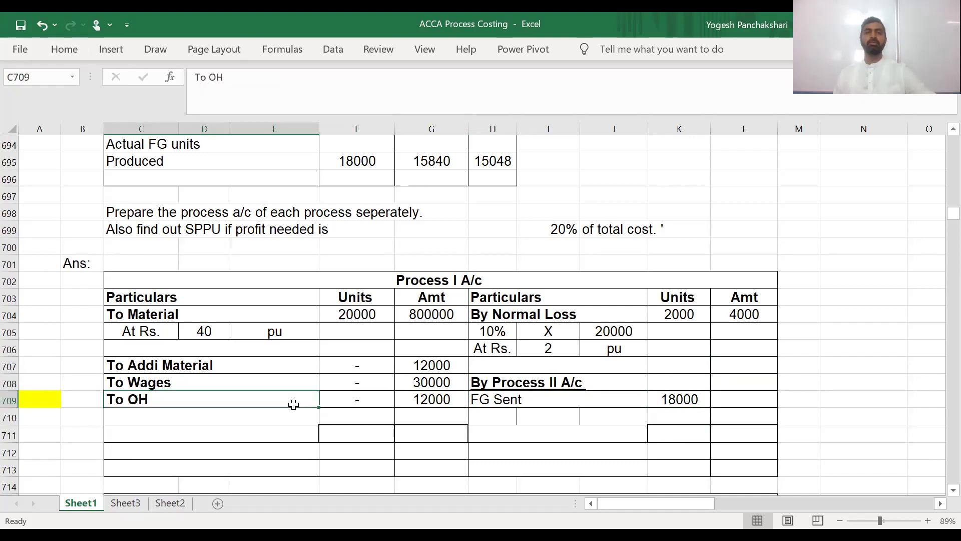
Step: Review problem 13's Process I data against the material, normal loss and FG Sent units in the Process I account
scroll(294, 405, "up", 5)
scroll(294, 405, "down", 1)
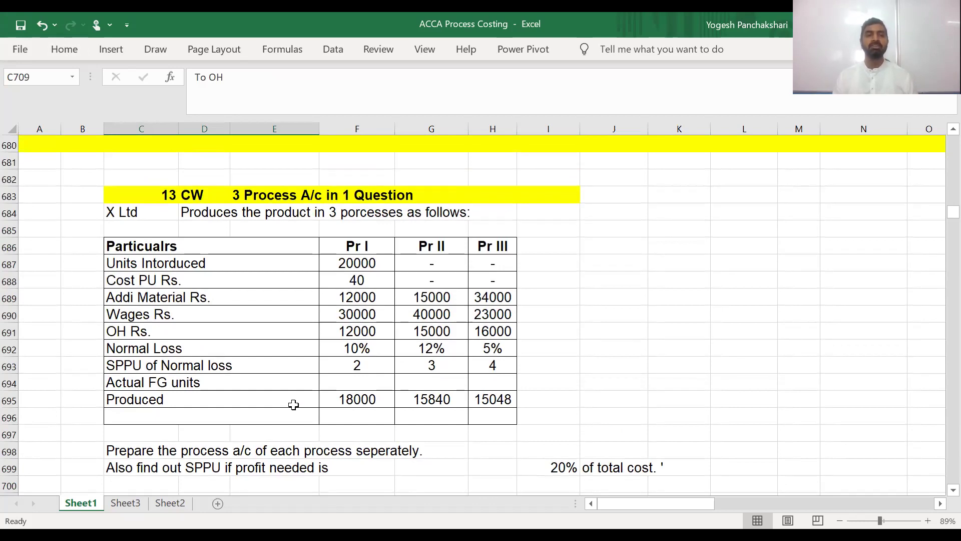
scroll(294, 405, "down", 5)
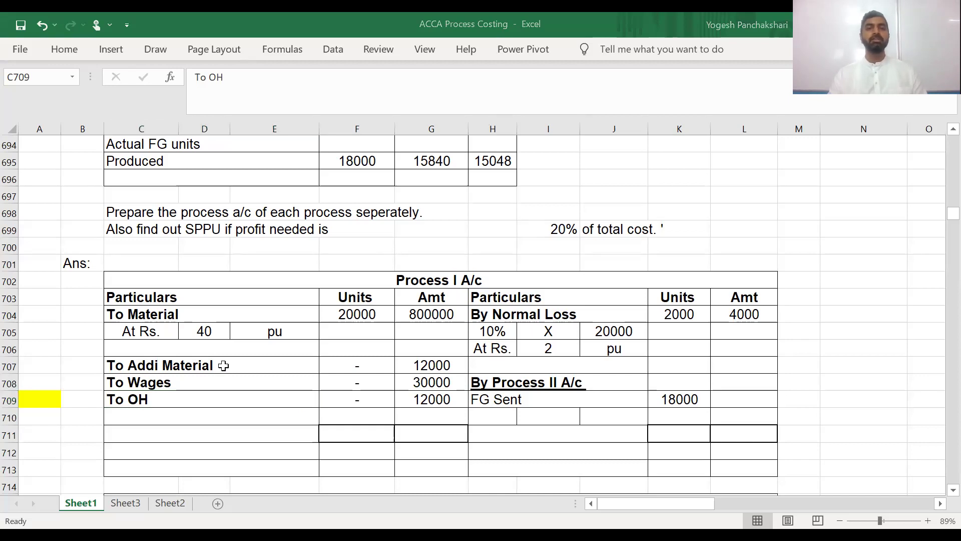
left_click(352, 316)
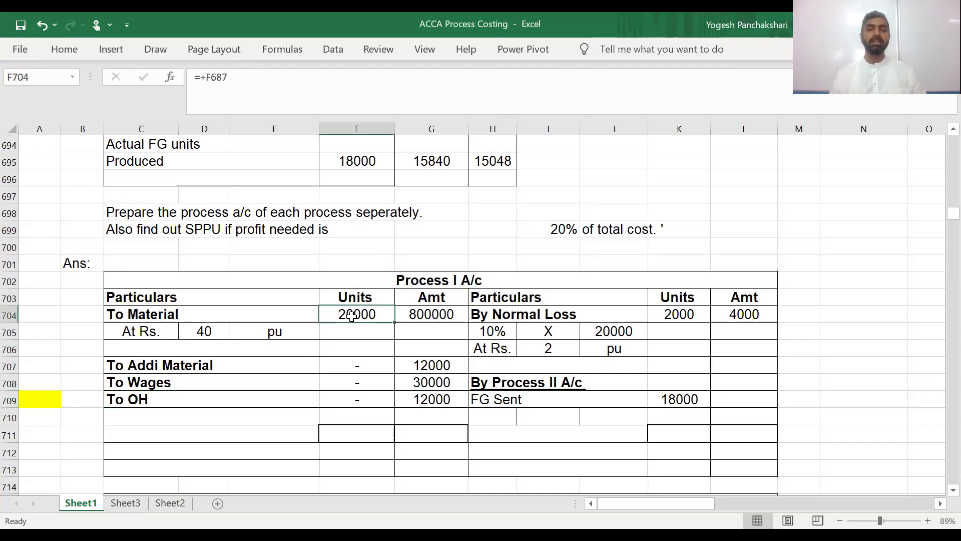
key("Right")
key("Right")
key("Right")
key("Right")
key("Left")
key("Down")
key("Down")
key("Down")
key("Down")
key("Down")
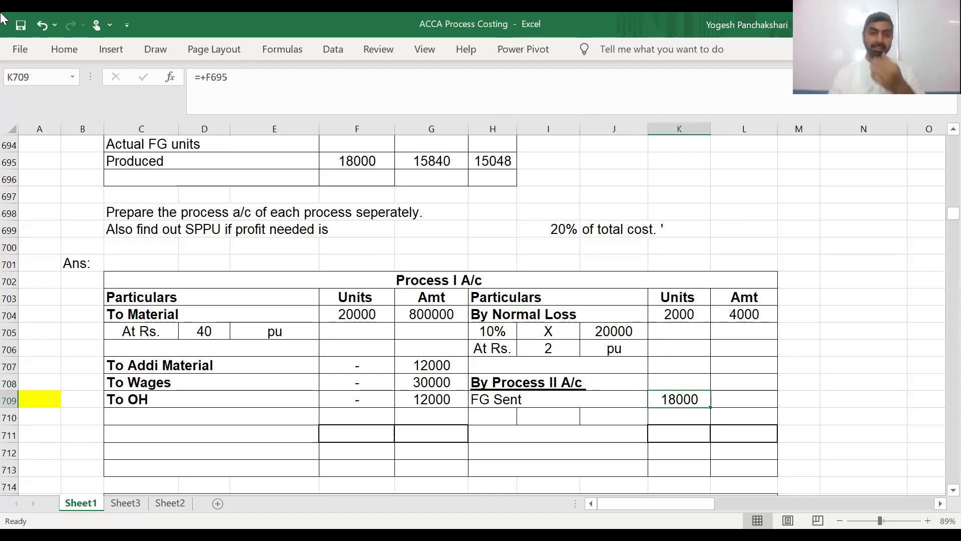
Step: Show the total of 20000 units on the credit side of the Process I account in K711 in black font
key("Down")
key("shift+Down")
key("shift+Down")
key("shift+Down")
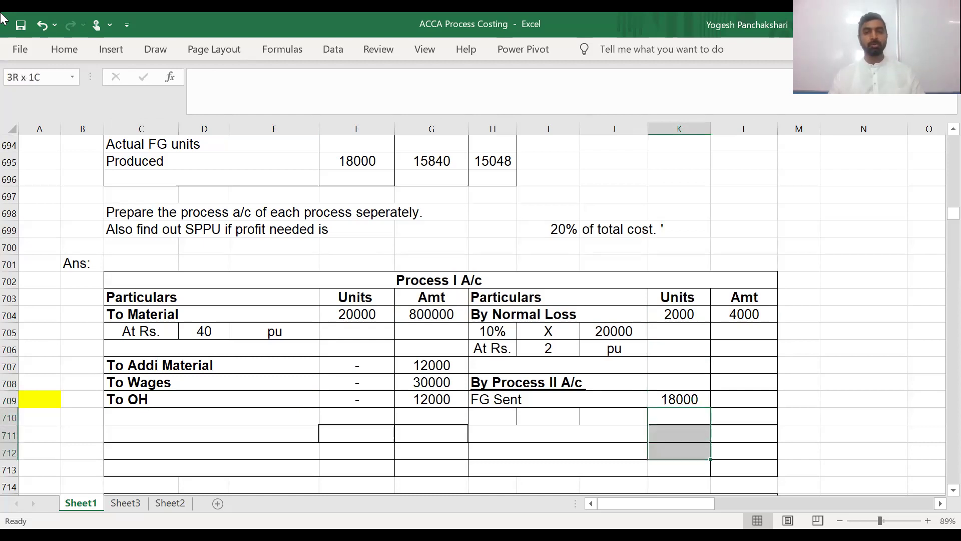
key("alt+equal")
Step: Show the total of 20000 units on the debit side of the Process I account in F711 in black font
key("Left")
key("Left")
key("Left")
key("Left")
key("Left")
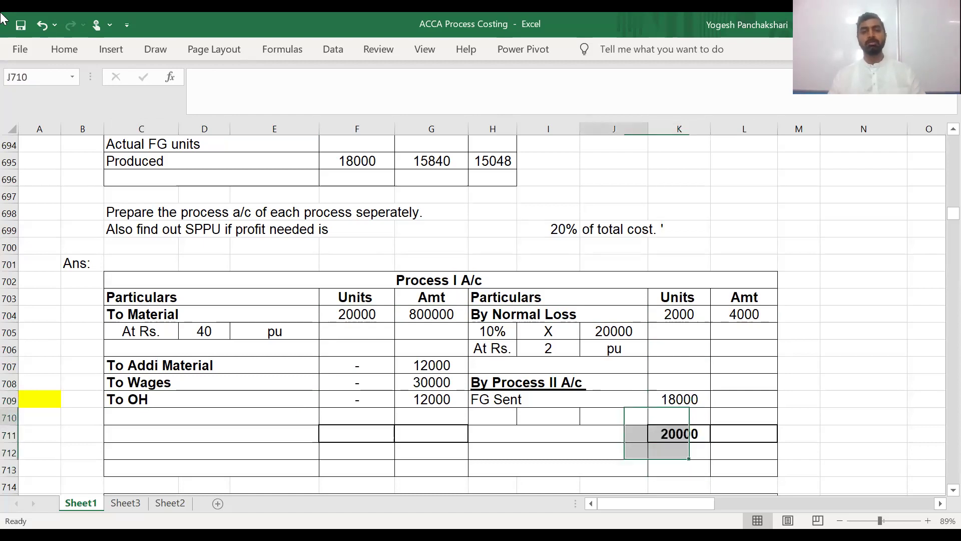
key("shift+Down")
key("shift+Down")
key("shift+Down")
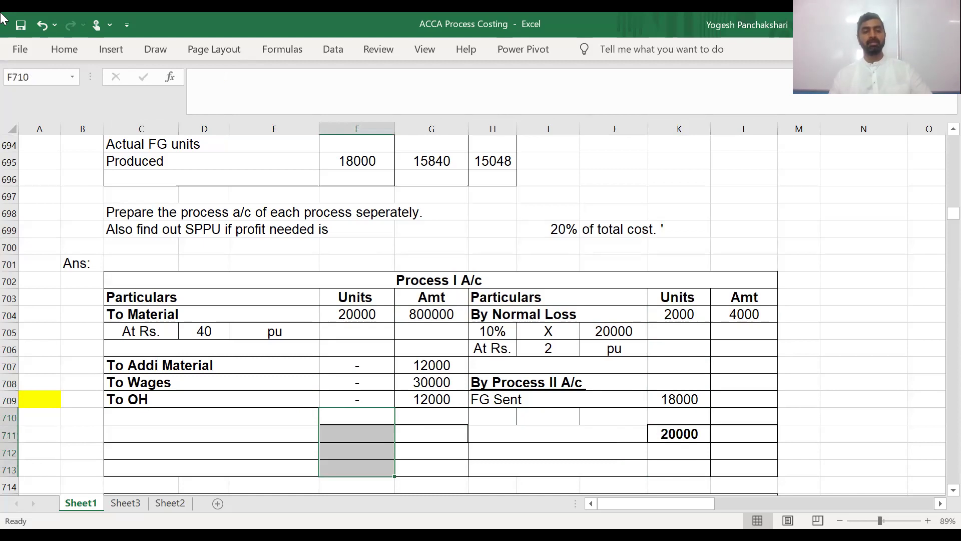
key("alt+equal")
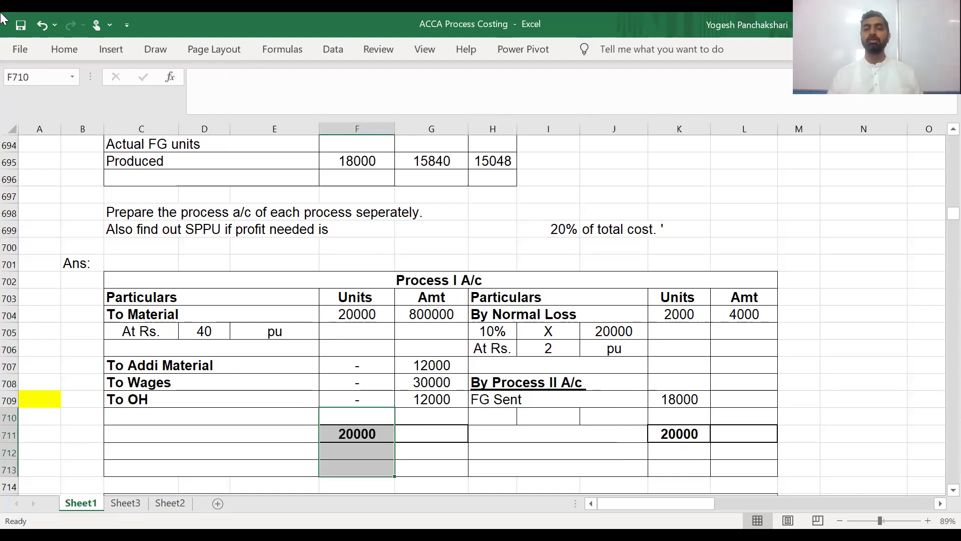
Step: Show the total debit amount of 854000 in G711 in black font
key("Right")
key("shift+Down")
key("shift+Down")
key("shift+Down")
key("alt+equal")
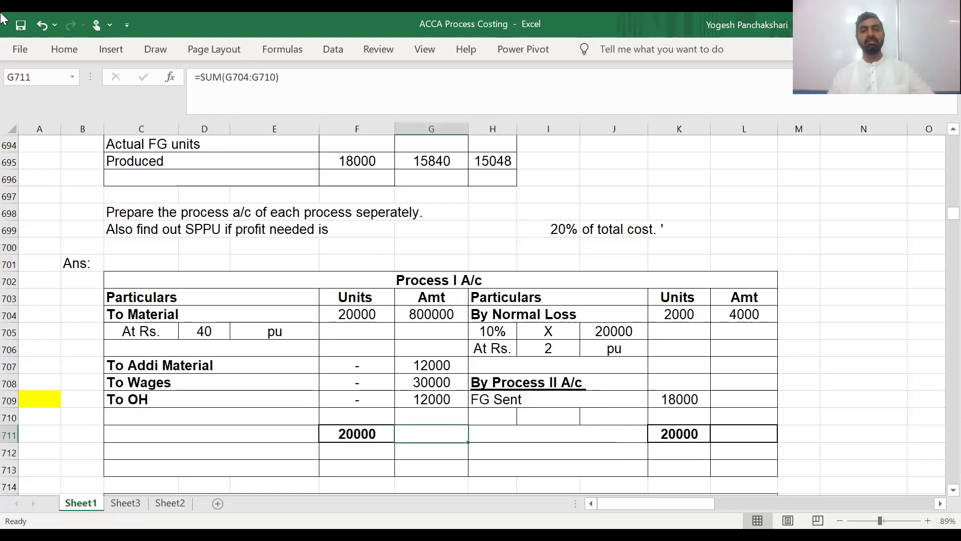
Step: Look through the remaining blank account tables and the area beneath them for the start of the hidden working notes
key("Down")
key("Down")
key("Down")
key("Down")
key("Down")
key("Down")
key("Down")
key("Down")
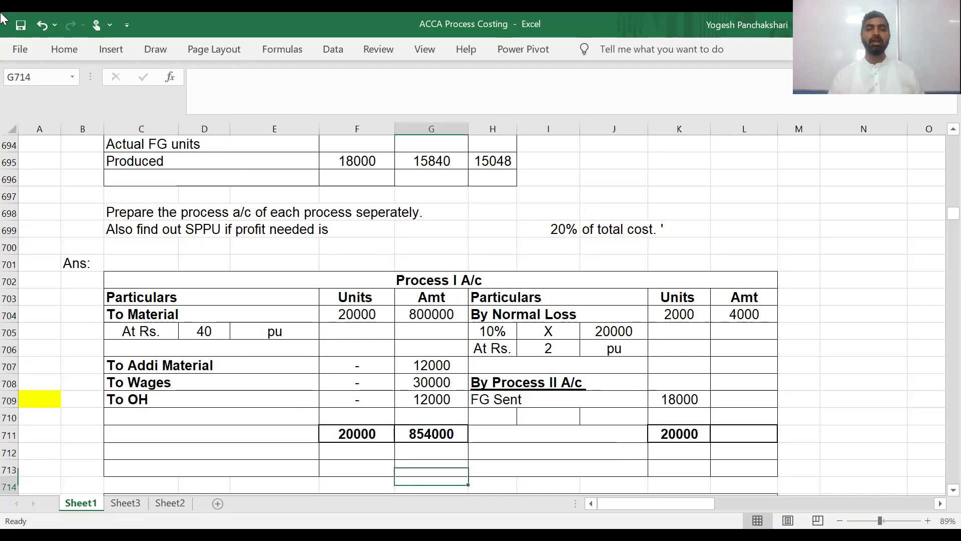
key("Down")
key("Down")
key("Down")
key("Down")
key("Down")
key("Down")
key("Down")
key("Down")
key("Down")
key("Down")
key("Down")
key("Down")
key("Down")
key("Down")
key("Down")
key("Down")
key("Down")
key("Down")
key("Down")
key("Down")
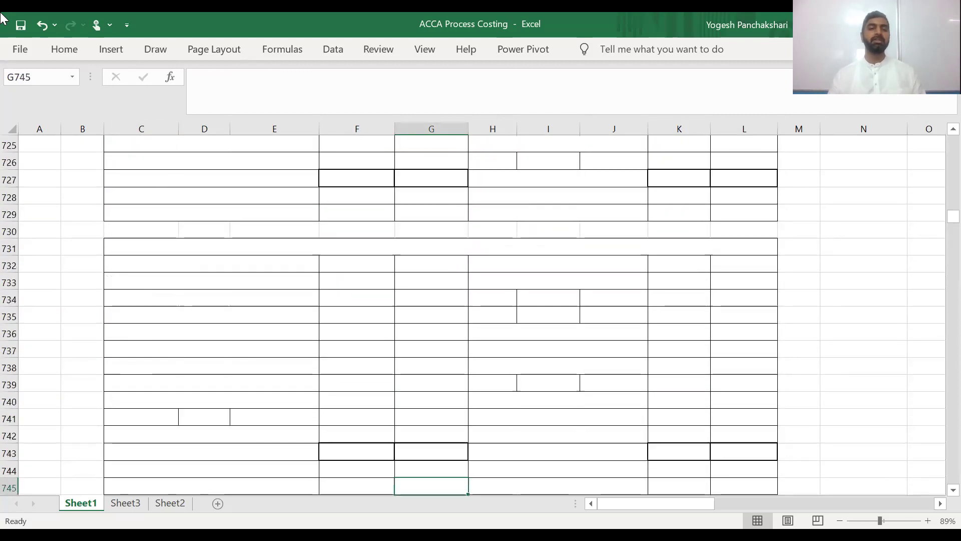
key("Up")
key("Up")
key("Up")
key("Up")
key("Up")
key("Up")
key("Up")
key("Up")
key("Up")
key("Up")
key("Up")
key("Up")
key("Up")
key("Up")
key("Up")
key("Up")
key("Up")
key("Up")
key("Up")
key("Up")
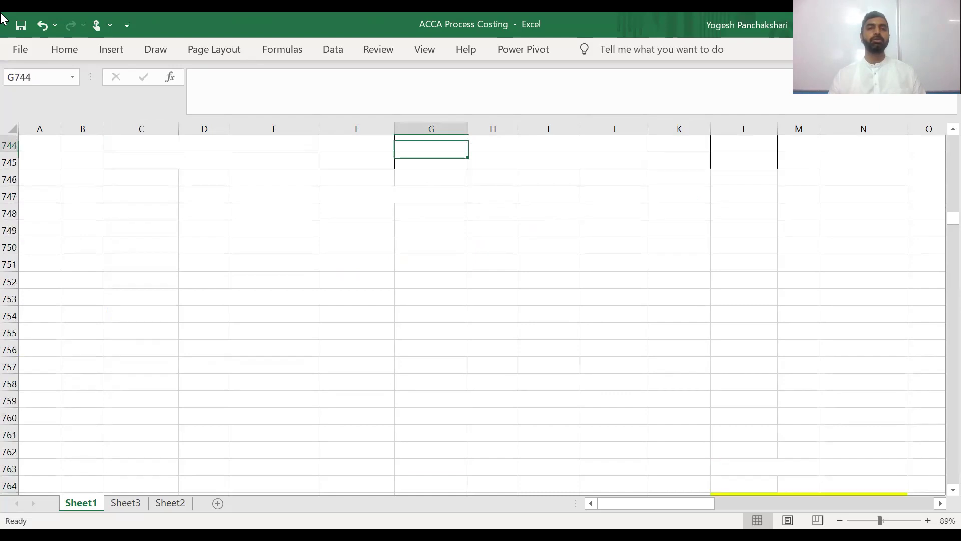
key("Left")
key("Left")
key("Left")
key("Left")
key("Left")
key("Left")
key("Down")
key("Down")
key("Down")
key("Down")
key("Down")
key("Down")
key("Down")
key("Down")
key("Down")
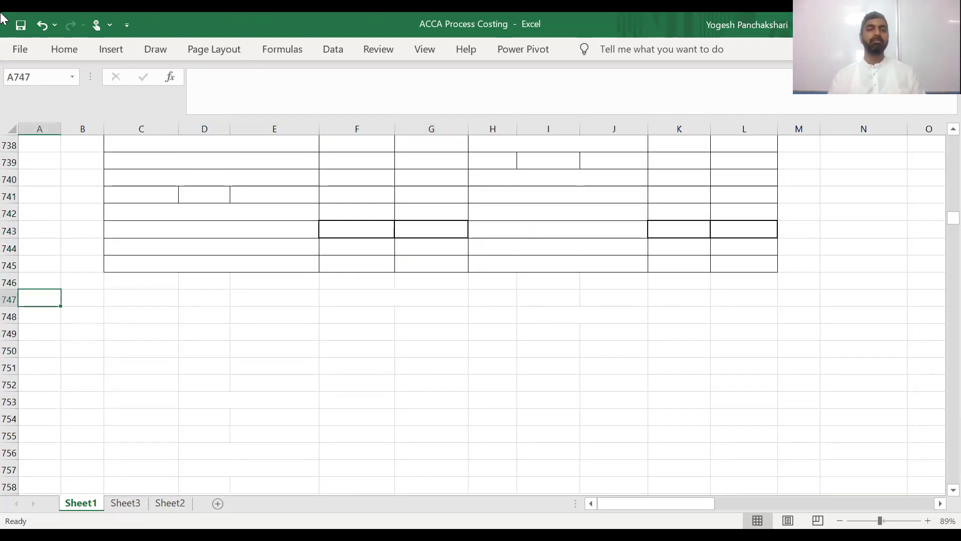
key("shift+Right")
key("shift+Right")
key("shift+Right")
key("shift+Right")
key("shift+Right")
key("shift+Right")
key("shift+Right")
key("shift+Right")
key("shift+Right")
key("shift+Right")
key("shift+Right")
key("shift+Right")
key("shift+Right")
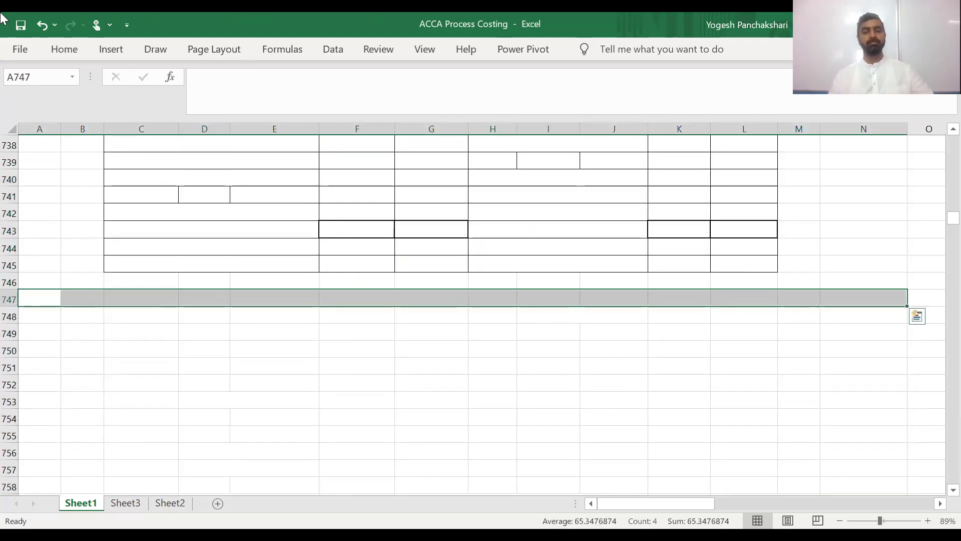
key("ctrl+z")
Step: Show the WN 1 Average Cost PU heading and the Net Total Cost over Good Units formula in A750:M757 in black font
key("Down")
key("Down")
key("Down")
key("shift+Down")
key("shift+Down")
key("shift+Down")
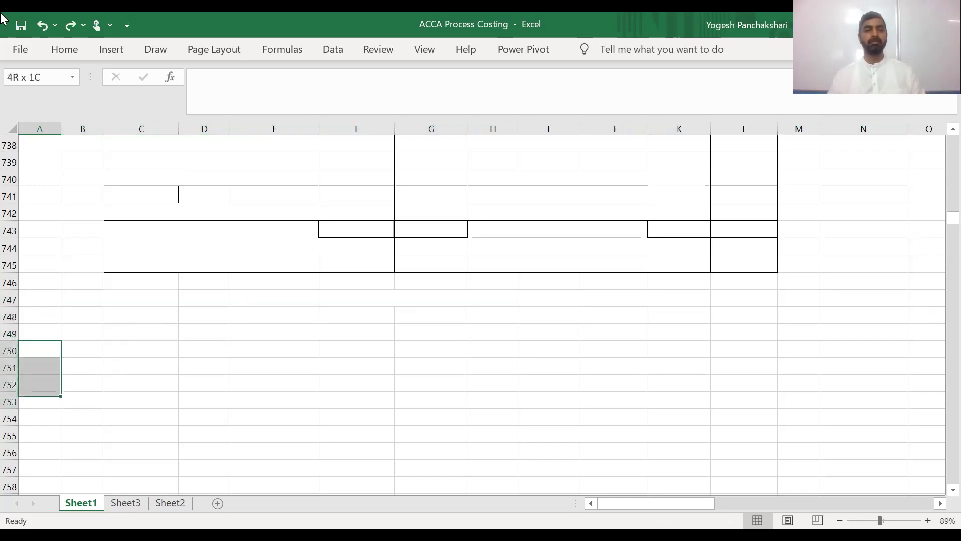
key("shift+Down")
key("shift+Down")
key("shift+Down")
key("shift+Down")
key("shift+Right")
key("shift+Right")
key("shift+Right")
key("shift+Right")
key("shift+Right")
key("shift+Right")
key("shift+Right")
key("shift+Right")
key("shift+Right")
key("shift+Right")
key("shift+Right")
key("shift+Right")
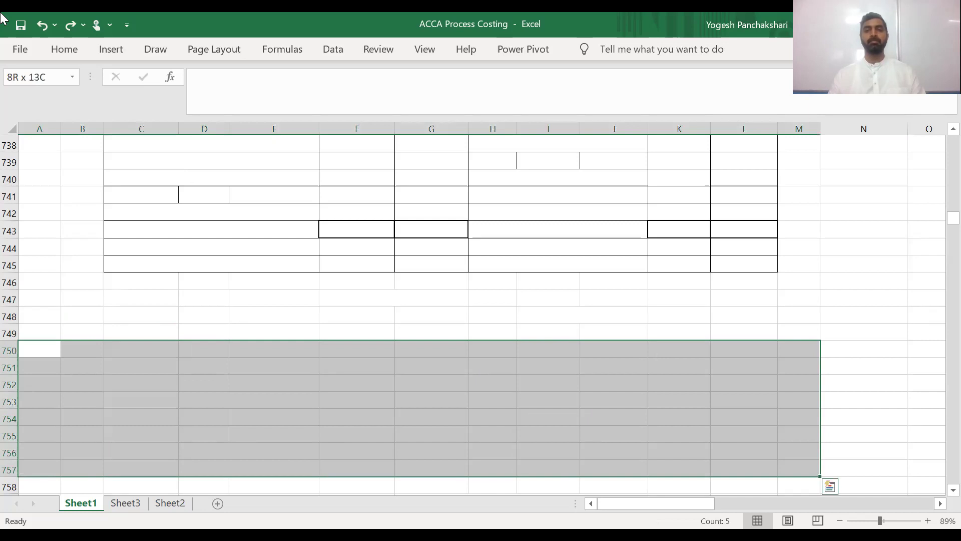
left_click(62, 50)
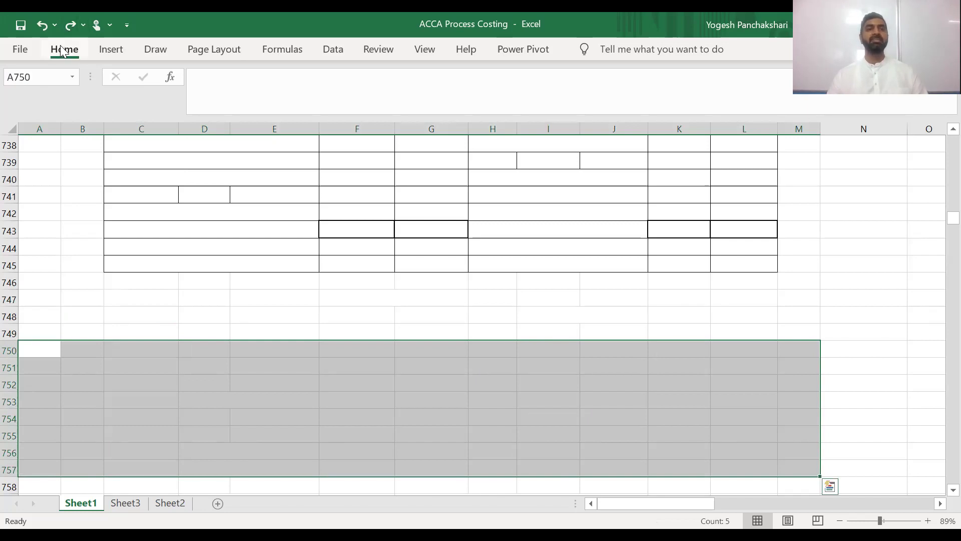
left_click(62, 50)
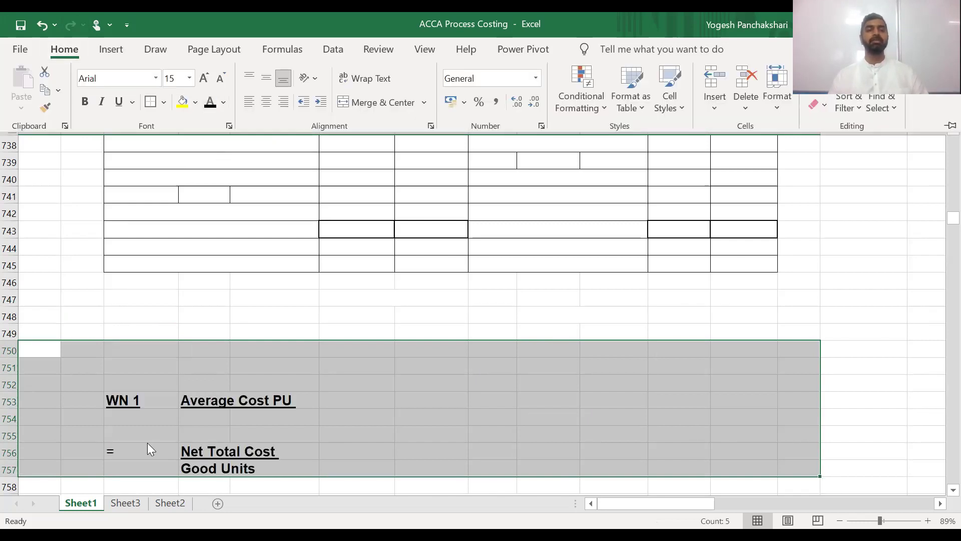
Step: Show the expanded average cost formula with normal loss deductions and the visible part of the Pr I calculation in A758:O765 in black font
left_click(147, 442)
key("Down")
key("Down")
key("Down")
key("Down")
key("Down")
key("Down")
key("Down")
key("Down")
key("Up")
key("Up")
key("Up")
key("Up")
key("Up")
key("Up")
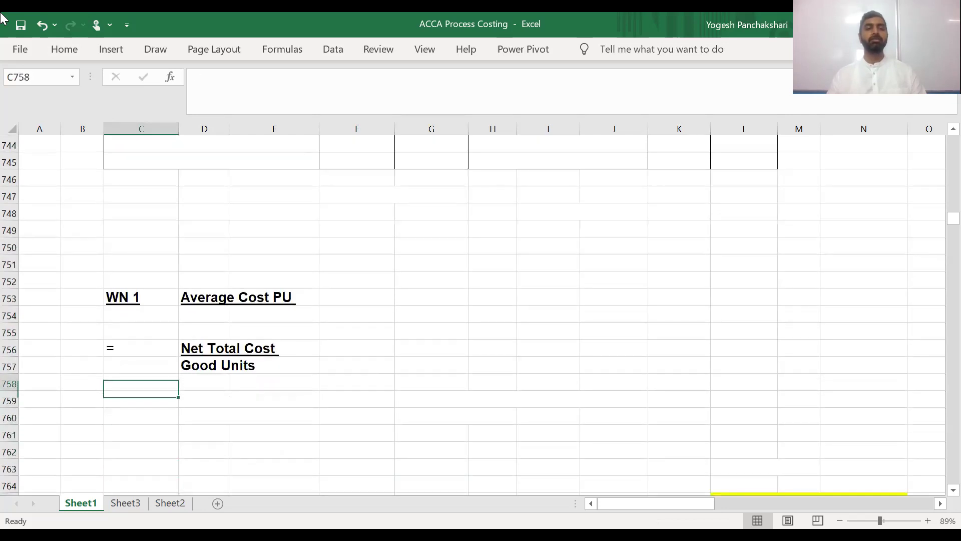
key("Left")
key("Left")
key("shift+Down")
key("shift+Down")
key("shift+Down")
key("shift+Down")
key("shift+Down")
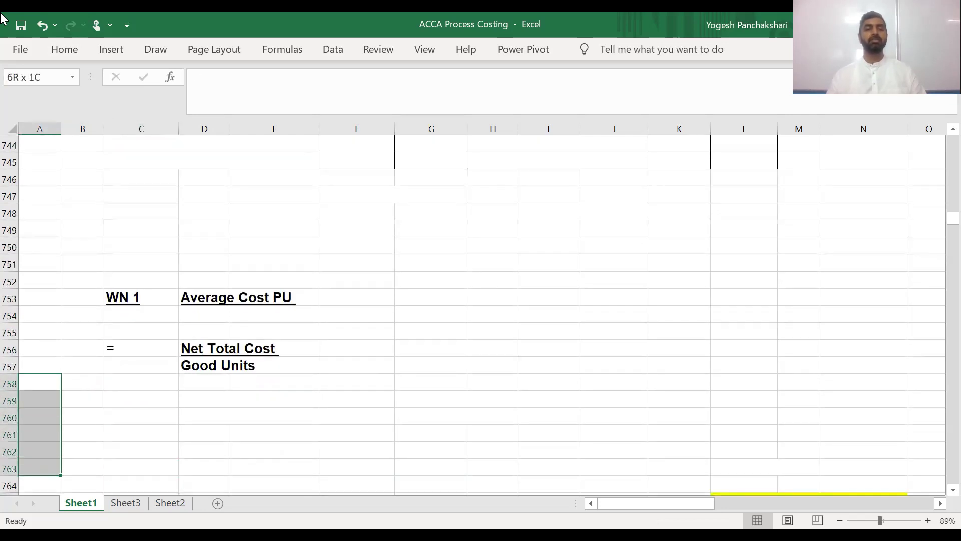
key("shift+Right")
key("shift+Right")
key("shift+Right")
key("shift+Right")
key("shift+Right")
key("shift+Right")
key("shift+Right")
key("shift+Right")
key("shift+Right")
key("shift+Right")
key("shift+Right")
key("shift+Right")
key("shift+Right")
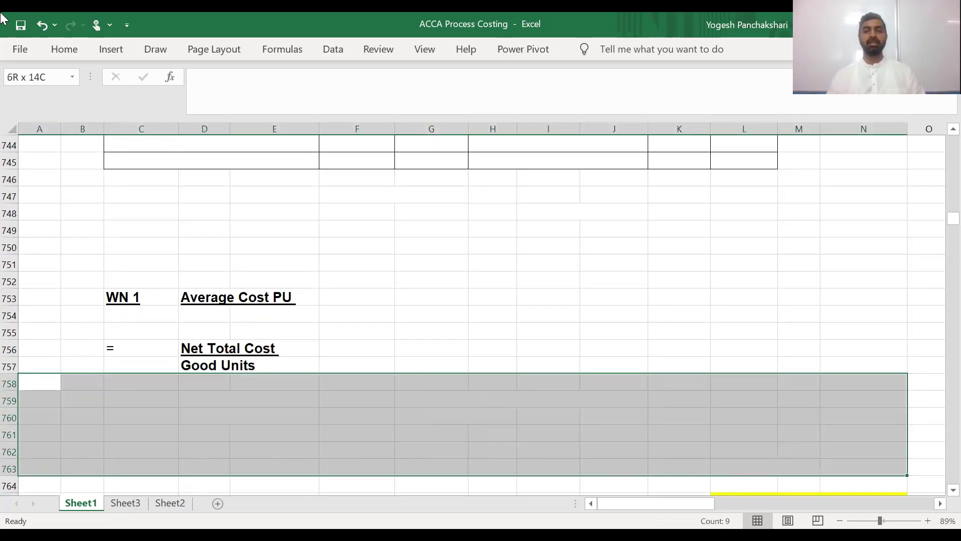
key("shift+Right")
key("shift+Down")
key("shift+Down")
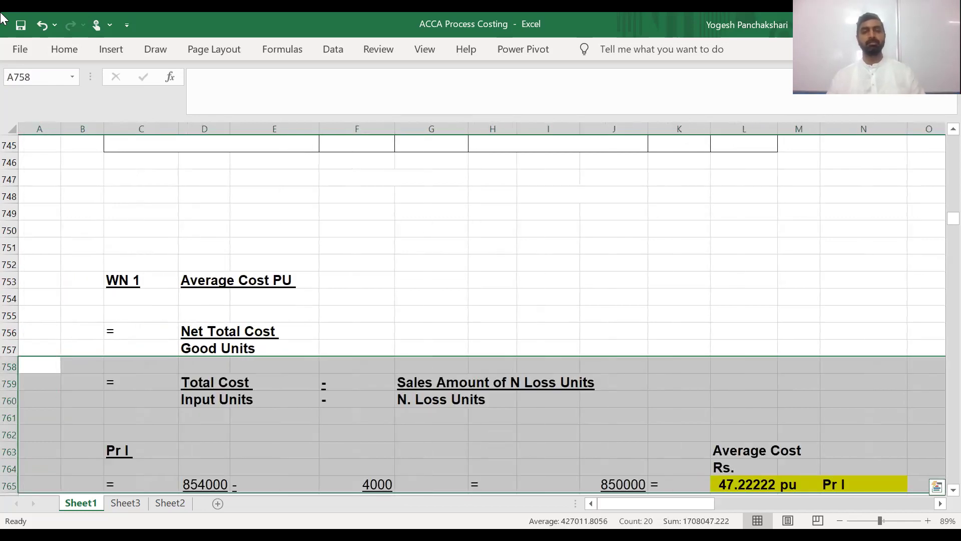
Step: Go back from the working note to the Process I account and examine how the normal loss amount in L704 is calculated
key("Down")
key("Down")
key("Down")
key("Down")
key("Down")
key("Down")
key("Down")
key("Down")
key("Down")
key("Down")
key("Down")
key("Down")
key("Down")
key("Up")
key("Up")
key("Up")
key("Up")
key("Up")
key("Up")
key("Up")
key("Up")
key("Up")
key("Up")
key("Up")
key("Up")
key("Up")
key("Up")
key("Up")
key("Up")
key("Up")
key("Up")
key("Up")
key("Up")
key("Up")
key("Up")
key("Up")
key("Up")
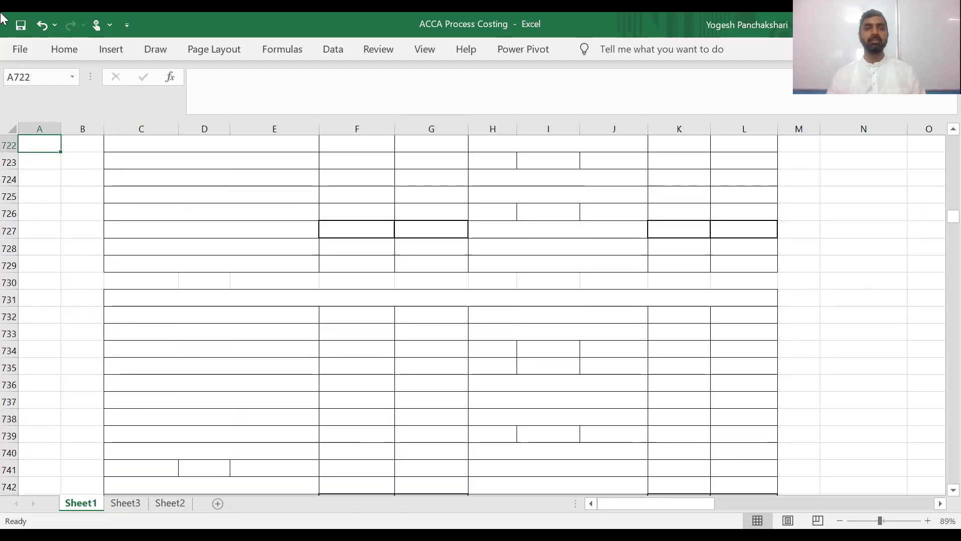
key("Up")
key("Up")
key("Up")
key("Up")
key("Up")
key("Up")
key("Up")
key("Up")
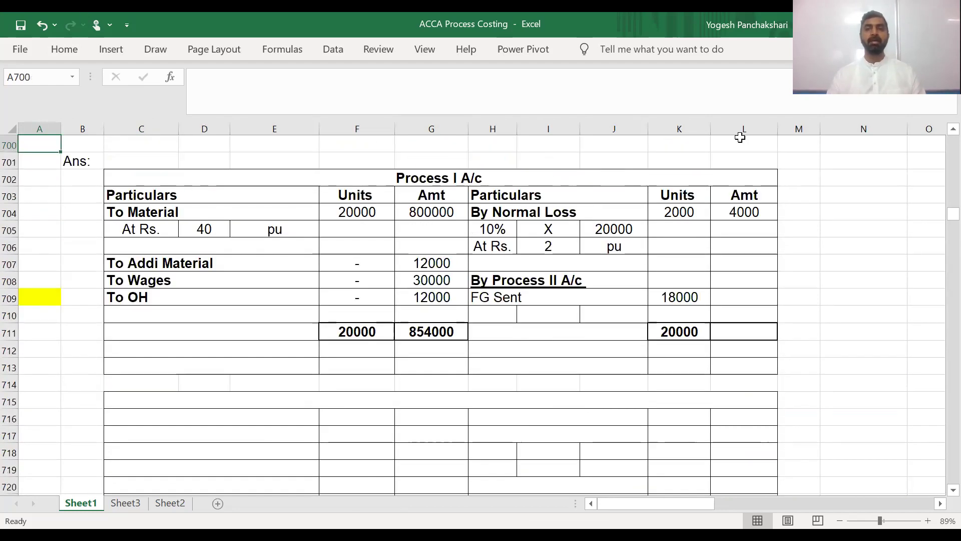
left_click(736, 210)
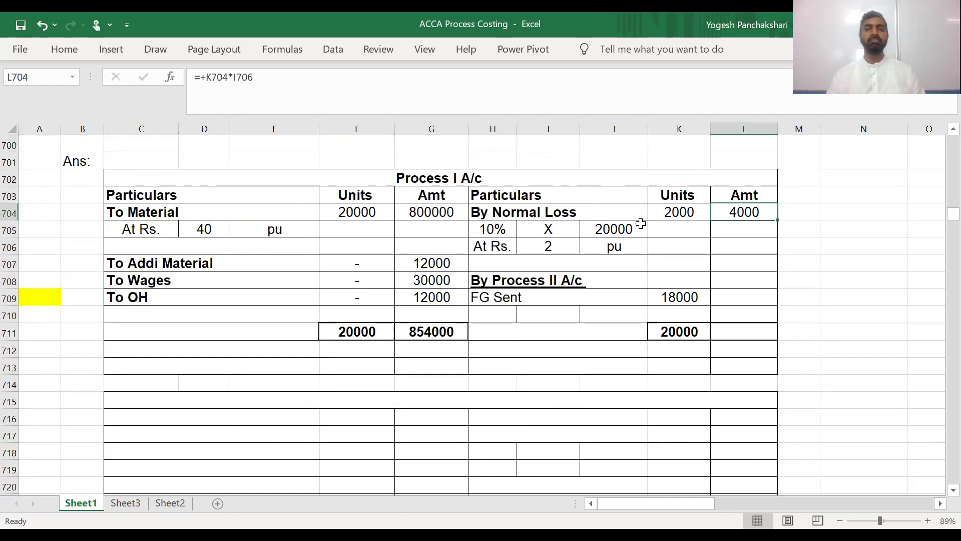
Step: Show the Pr I denominator row with 20000 input units, 2000 normal loss units and 18000 good units in D766:K766 in black font
left_click(318, 308)
key("Page_Down")
key("Page_Down")
key("Down")
key("Down")
key("Down")
key("Down")
key("Down")
key("Down")
key("Down")
key("Down")
key("Down")
key("Down")
key("Down")
key("Down")
key("Down")
key("Down")
key("Down")
key("Down")
key("Down")
key("Down")
key("Down")
key("Down")
key("Down")
key("Down")
key("Up")
key("Up")
key("Up")
key("Up")
key("Up")
key("Up")
key("Up")
key("Up")
key("Up")
key("Right")
key("Right")
key("Right")
key("Right")
key("Right")
key("Right")
key("Right")
key("Left")
key("Left")
key("Left")
key("Left")
key("Left")
key("Left")
key("Down")
key("shift+Right")
key("shift+Right")
key("shift+Right")
key("shift+Right")
key("shift+Right")
key("shift+Right")
key("shift+Right")
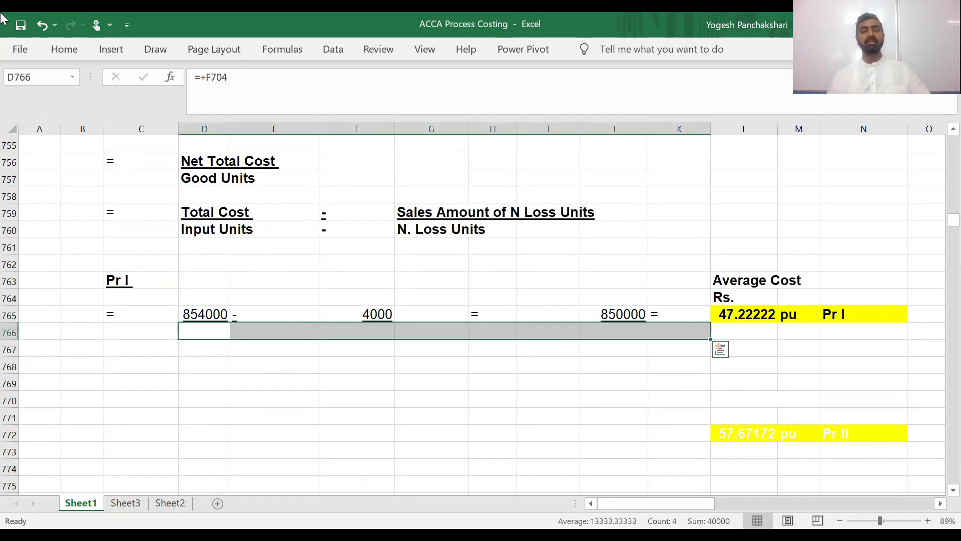
key("F4")
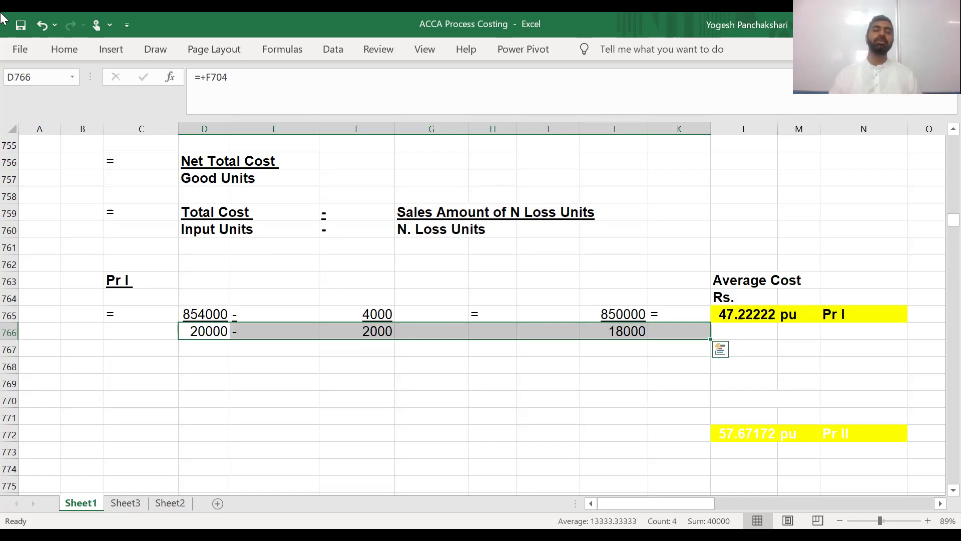
Step: Examine the Pr I calculation across to its average cost per unit formula
key("Right")
key("Right")
key("Right")
key("Right")
key("Right")
key("Right")
key("Right")
key("Right")
key("Right")
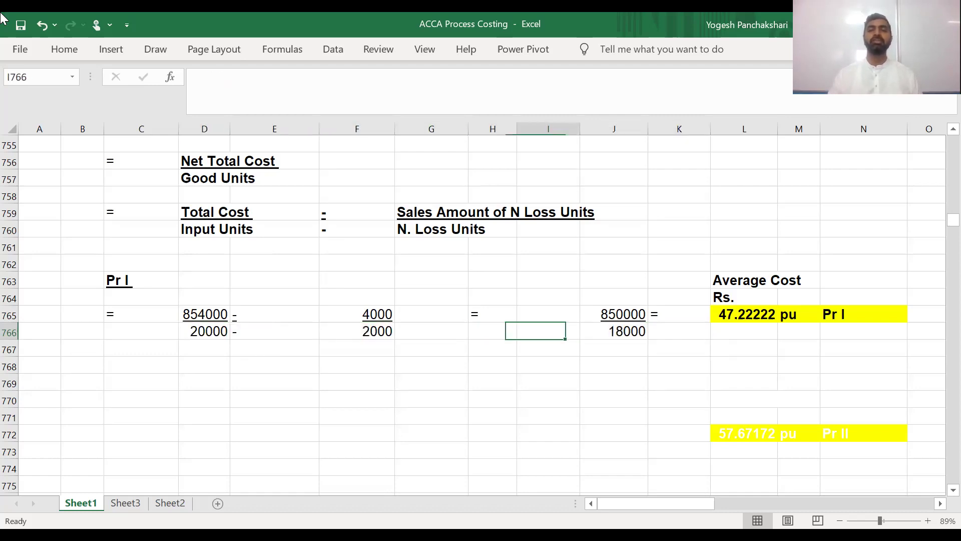
key("Up")
key("Left")
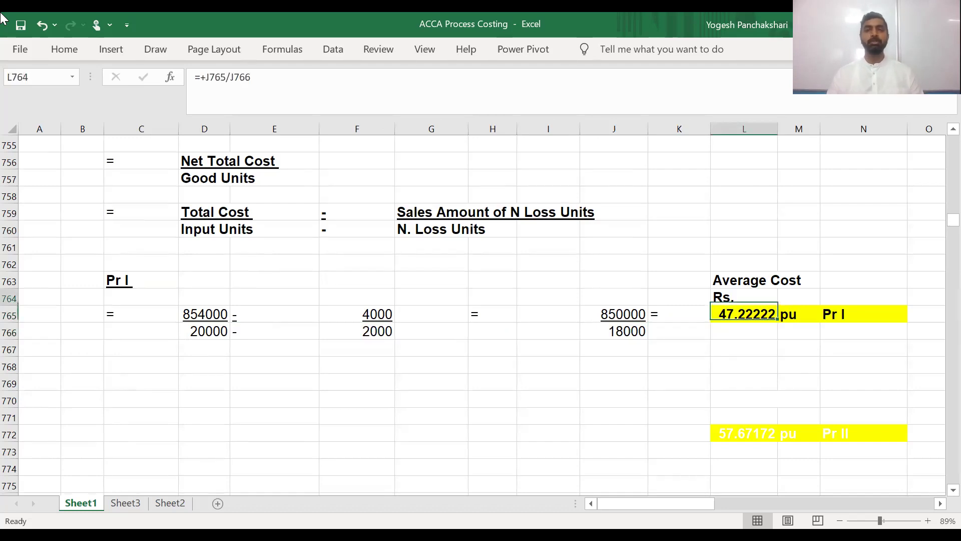
Step: Return to the Process I account and show the FG Sent amount 850000 and rate 47.2222 in H709:L710 in black font
key("Up")
key("Up")
key("Up")
key("Up")
key("Up")
key("Up")
key("Up")
key("Up")
key("Up")
key("Up")
key("Up")
key("Up")
key("Up")
key("Up")
key("Up")
key("Up")
key("Up")
key("Up")
key("Up")
key("Up")
key("Up")
key("Up")
key("Up")
key("Up")
key("Up")
key("Up")
key("Up")
key("Up")
key("Up")
key("Up")
key("Up")
key("Up")
key("Up")
key("Up")
key("Up")
key("Up")
key("Up")
key("Up")
key("Up")
key("Up")
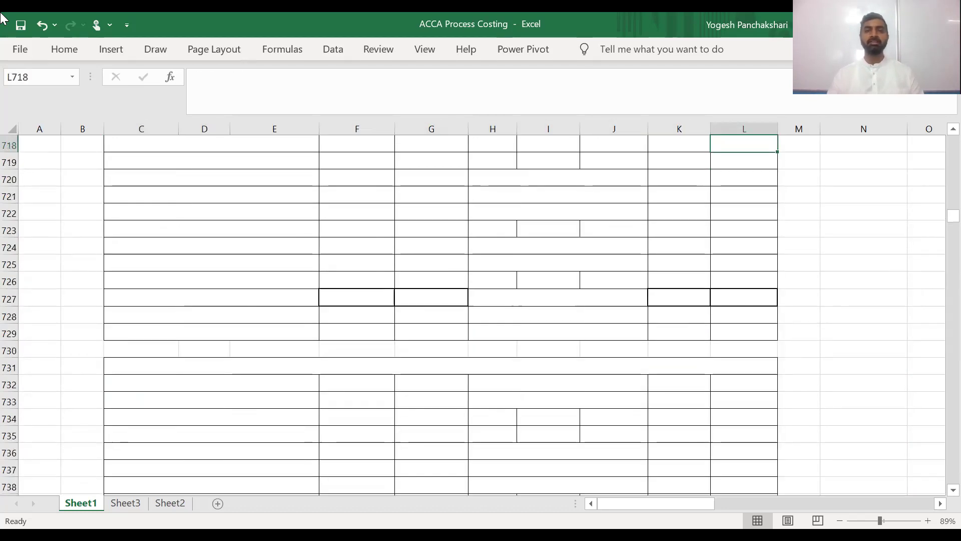
key("Down")
key("Down")
key("Down")
key("Down")
key("Down")
key("Down")
key("Down")
key("Down")
key("Down")
key("Down")
key("Down")
key("Down")
key("Down")
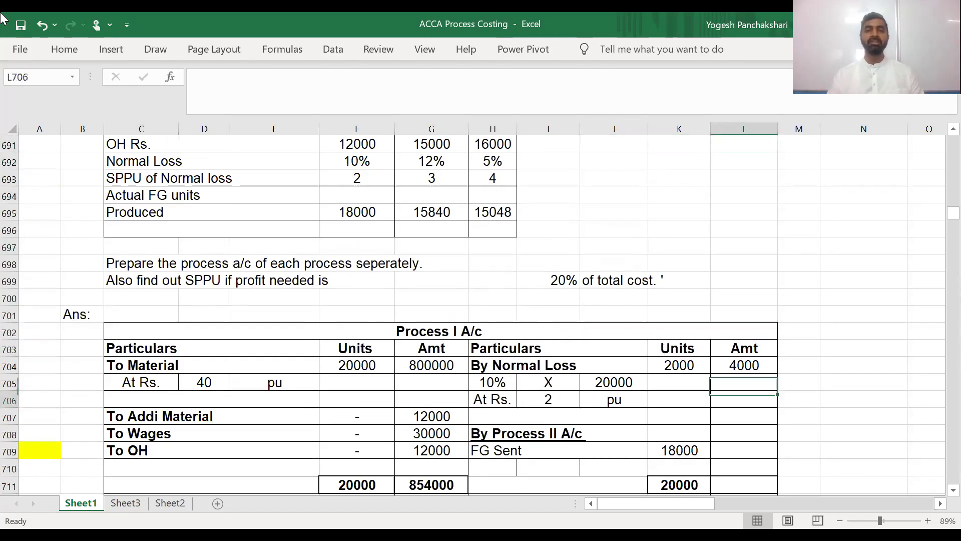
key("Left")
key("Down")
key("Down")
key("Down")
key("Left")
key("Left")
key("Down")
key("Down")
key("Down")
key("Down")
key("Up")
key("Up")
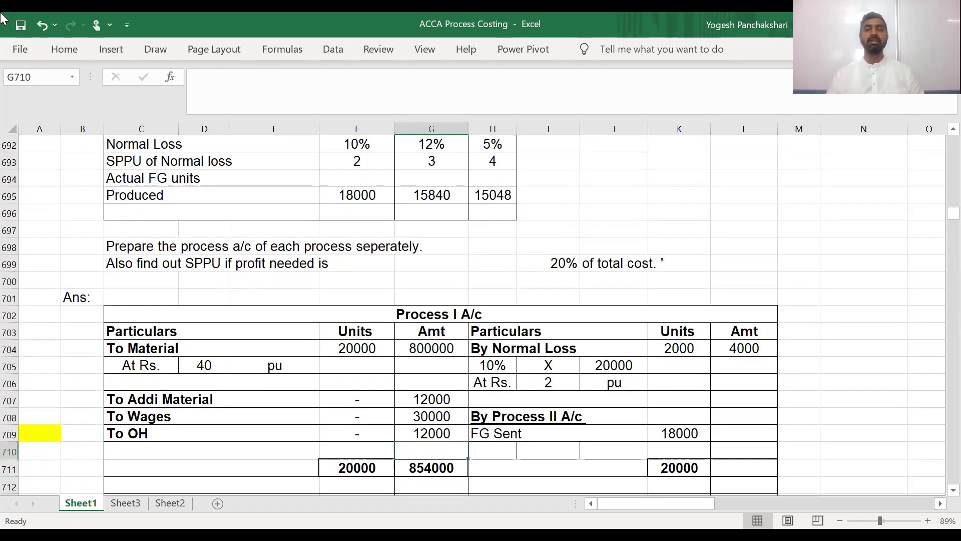
key("Right")
key("Right")
key("Up")
key("shift+Down")
key("shift+Right")
key("shift+Right")
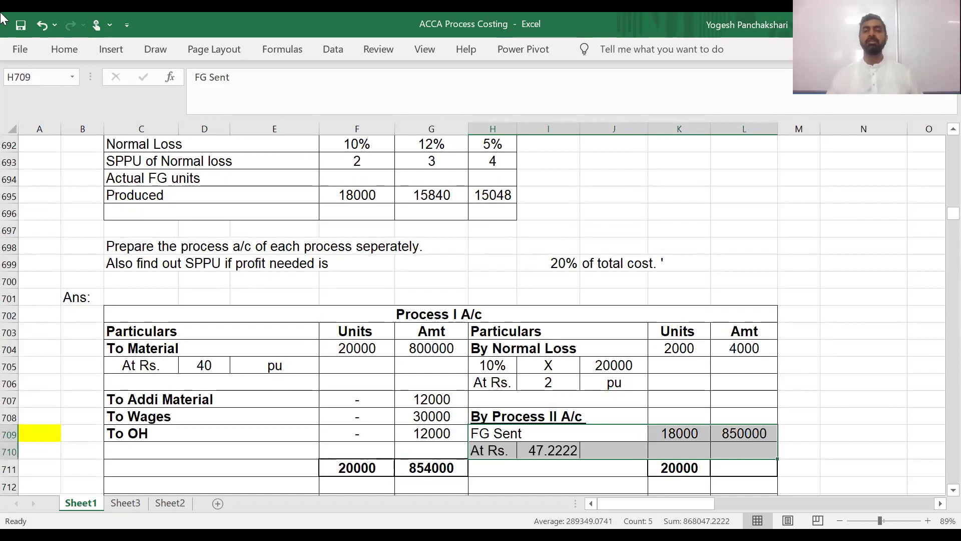
Step: Show the credit-side amount total 854000 of the Process I account in L711 in black font
key("Down")
key("Down")
key("Right")
key("Right")
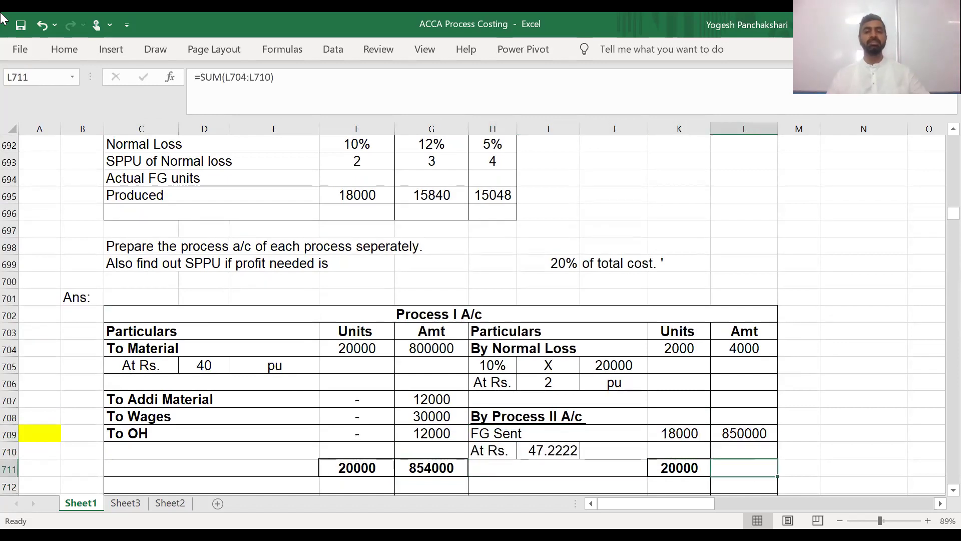
key("Down")
key("Down")
key("Down")
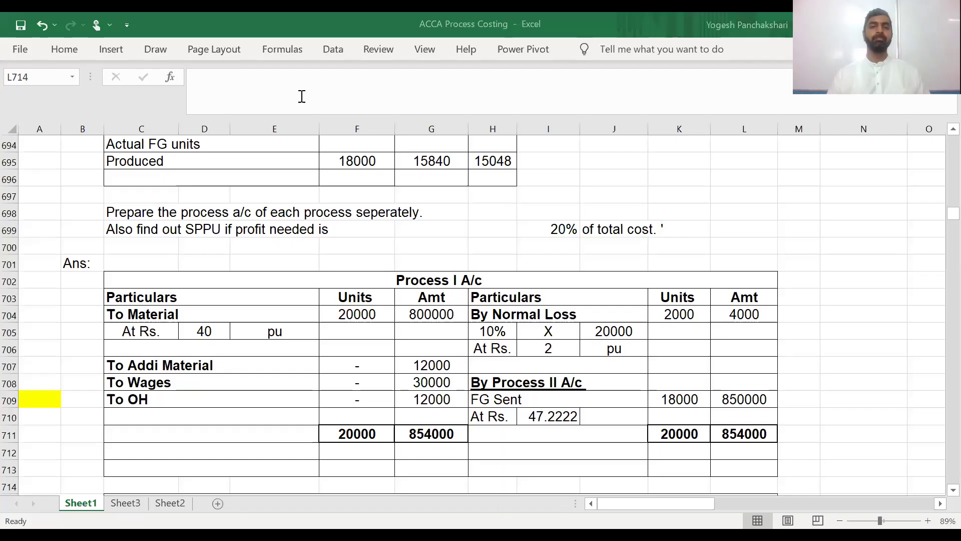
Step: Show the Process II A/c title and its column headings in B712:M716 in black font
left_click(93, 315)
key("Down")
key("Down")
key("Down")
key("Down")
key("Down")
key("Down")
key("Down")
key("Down")
key("Down")
key("Down")
key("Down")
key("Down")
key("Down")
key("Down")
key("Down")
key("Down")
key("Down")
key("Down")
key("Down")
key("Down")
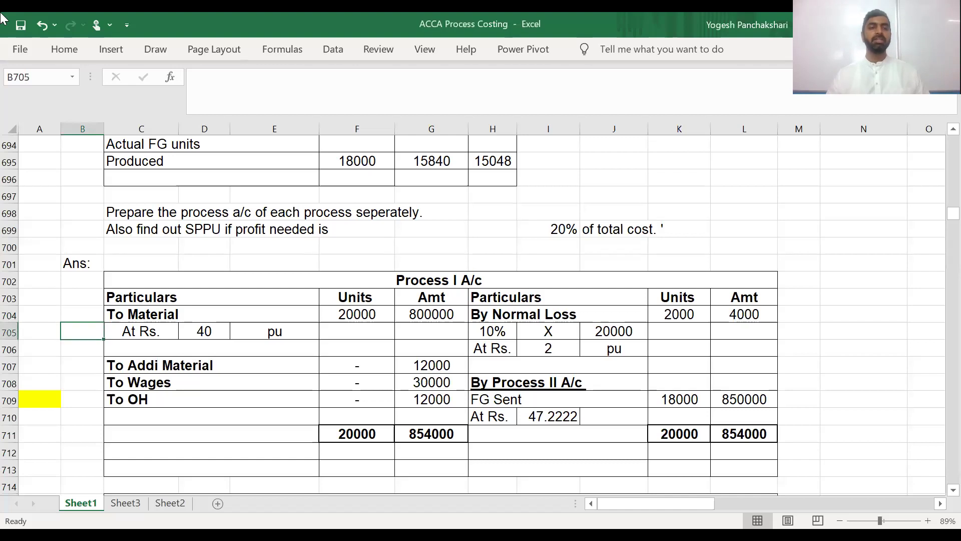
key("Down")
key("Down")
key("Up")
key("Up")
key("Up")
key("Up")
key("Up")
key("Up")
key("Up")
key("Up")
key("Up")
key("Up")
key("Up")
key("Up")
key("Up")
key("Up")
key("Up")
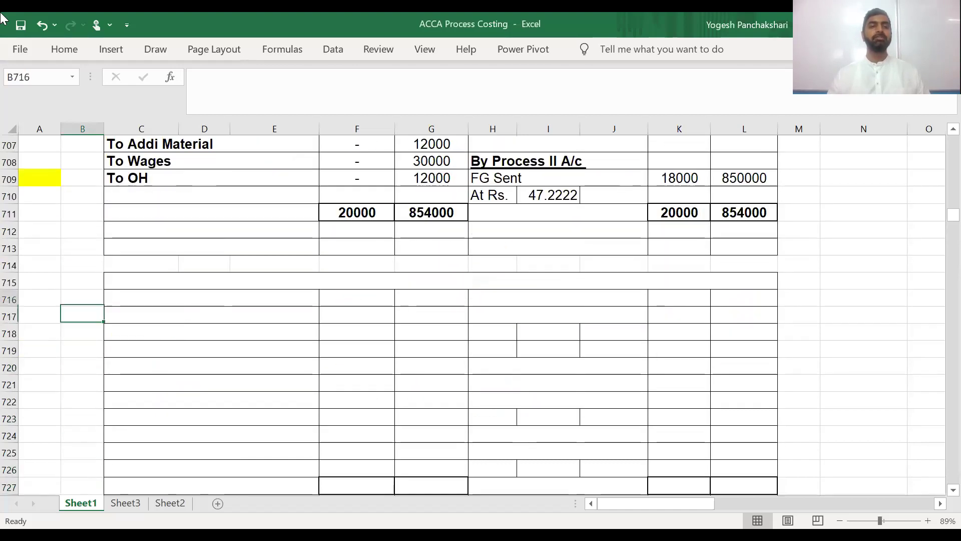
key("Down")
key("shift+Down")
key("shift+Down")
key("shift+Down")
key("shift+Down")
key("shift+Right")
key("shift+Right")
key("shift+Right")
key("shift+Right")
key("shift+Right")
key("shift+Right")
key("shift+Right")
key("shift+Right")
key("shift+Right")
key("shift+Right")
key("shift+Right")
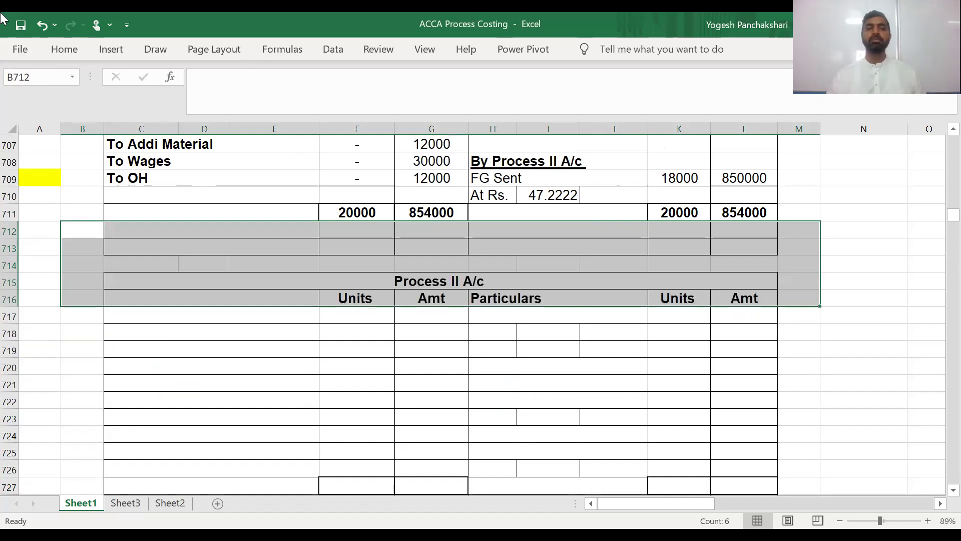
Step: Draw a straight arrow from the 18000 FG Sent units in K709 to the Units column of Process II in row 717
key("Down")
key("Down")
key("Down")
key("Down")
key("Down")
key("Down")
key("Up")
key("Right")
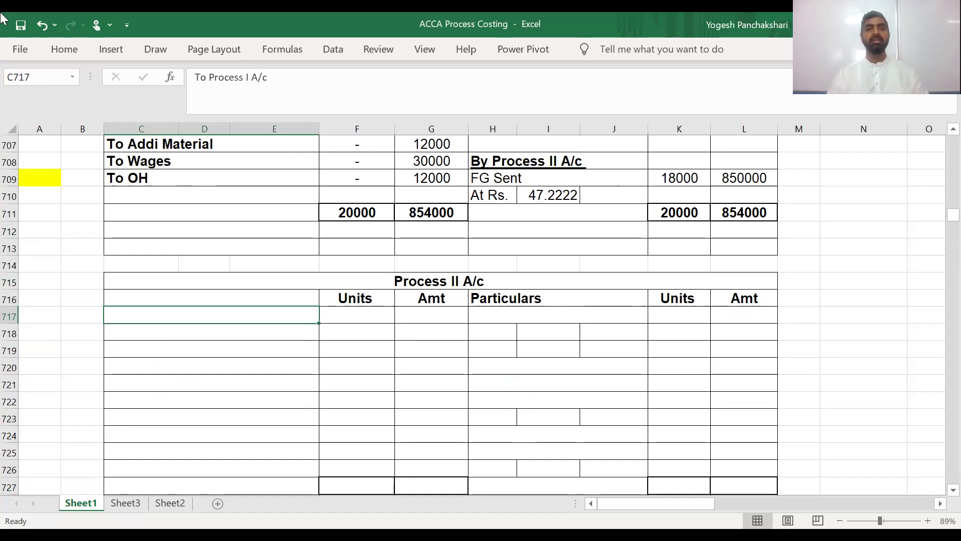
left_click(262, 300)
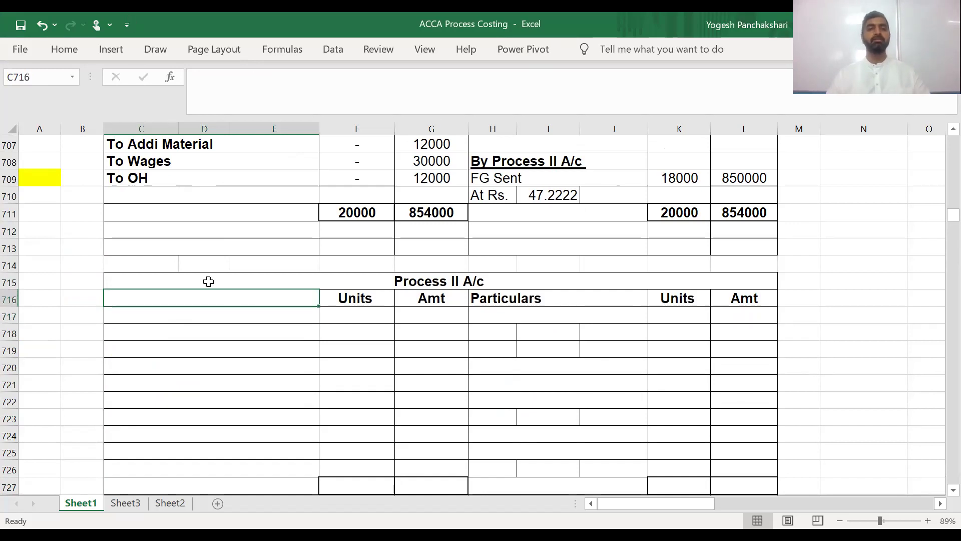
left_click(202, 281)
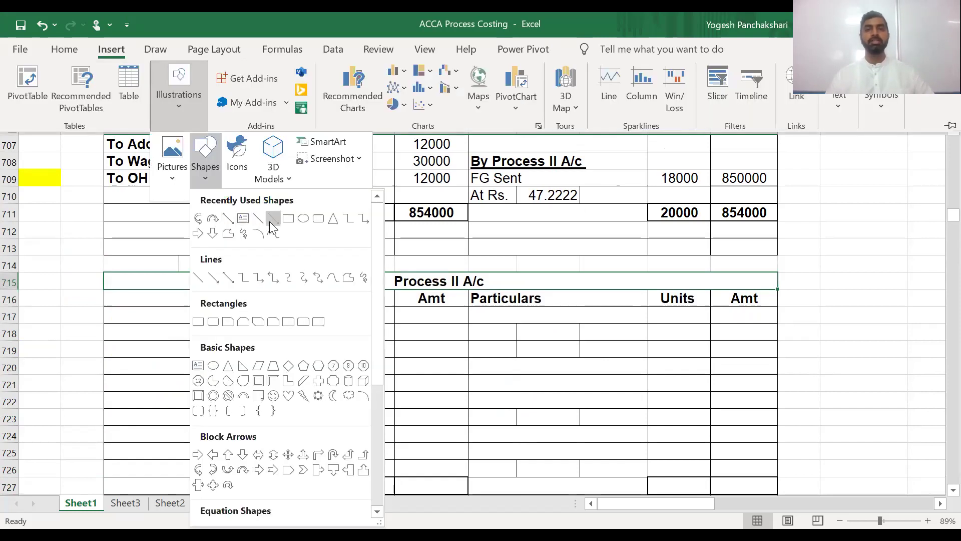
left_click(270, 221)
mouse_move(663, 183)
left_mouse_down()
mouse_move(530, 232)
mouse_move(388, 316)
left_mouse_up()
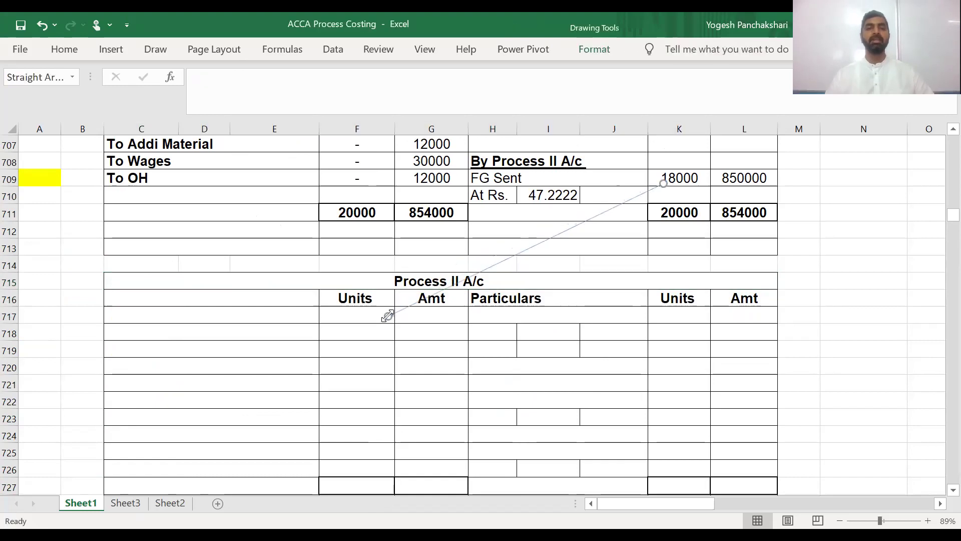
Step: Show the To Process I A/c entry with Material Received of 18000 units and 850000 in C717:G718 in black font
left_click(225, 319)
mouse_move(228, 326)
left_mouse_down()
mouse_move(227, 334)
mouse_move(431, 334)
left_mouse_up()
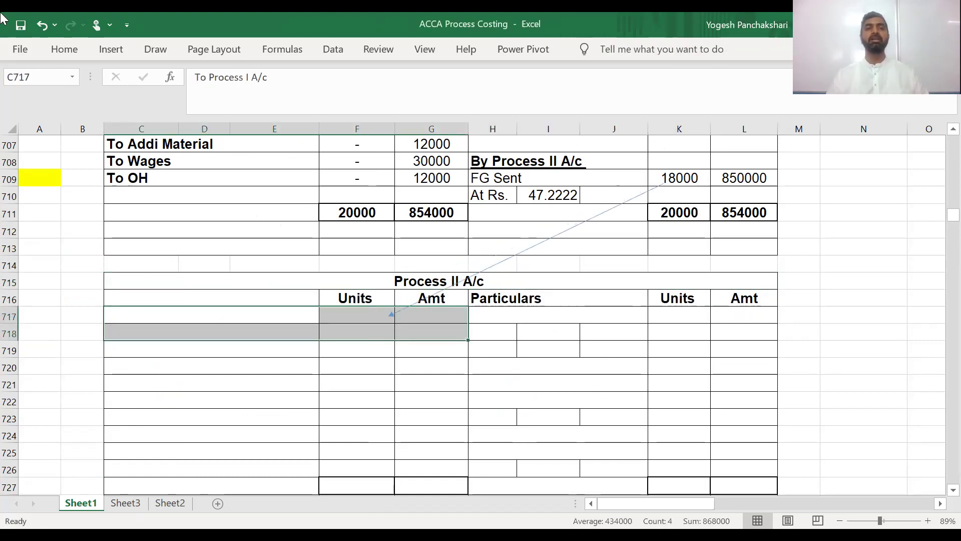
left_click(60, 53)
left_click(210, 101)
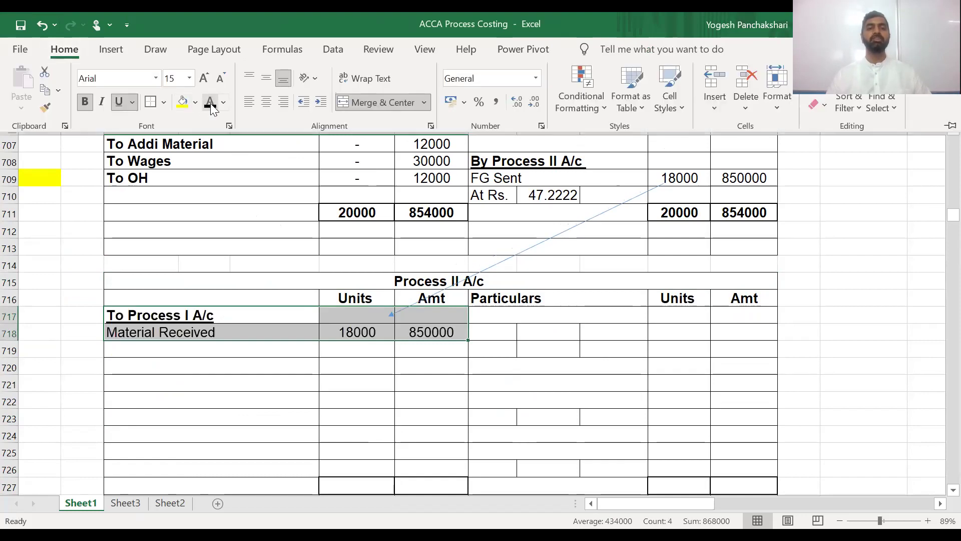
Step: Move the arrow's head down beside the 18000 Material Received units in F718
left_click(391, 316)
left_click_drag(390, 316, 383, 329)
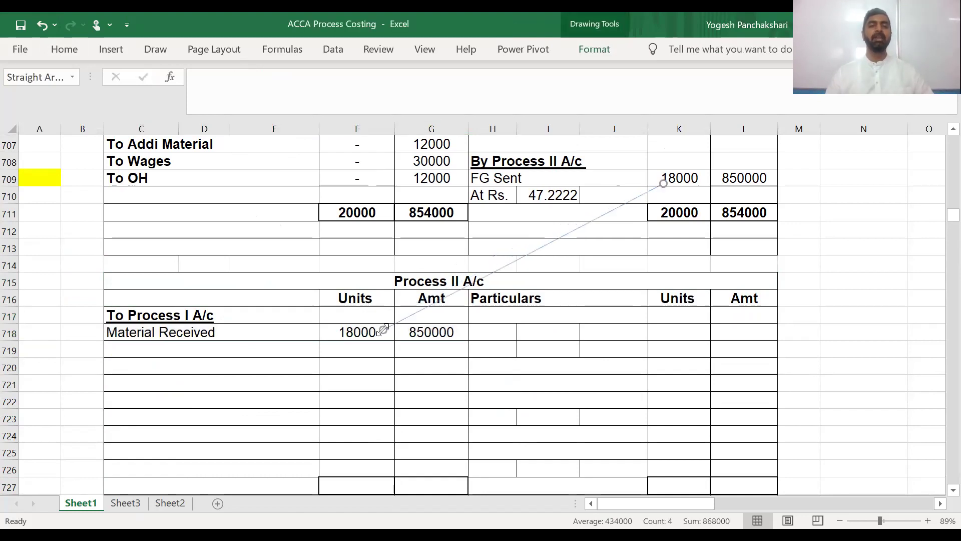
left_click(287, 372)
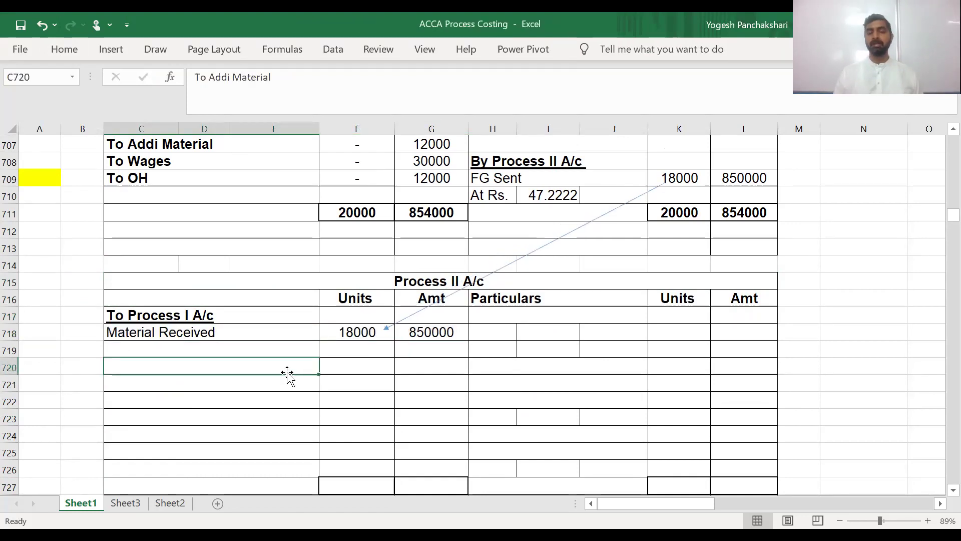
Step: Show Process II's additional material 15000, wages 40000 and OH 15000 in C719:G723 in black font
key("Up")
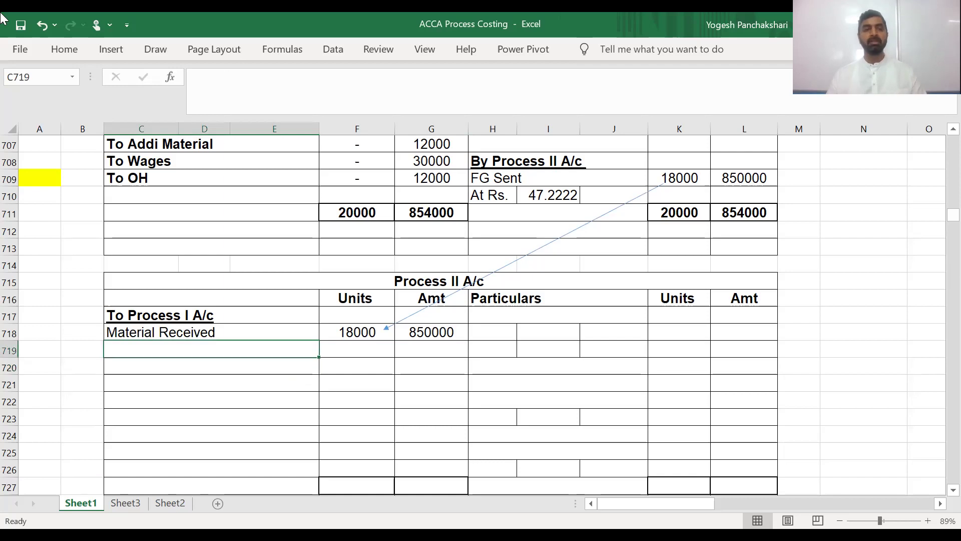
key("shift+Down")
key("shift+Right")
key("shift+Right")
key("shift+Down")
key("shift+Down")
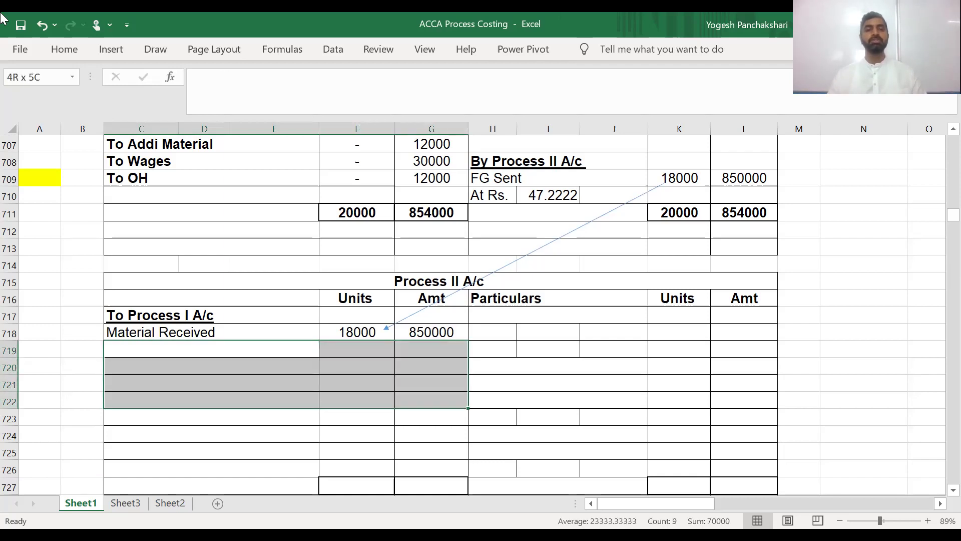
key("shift+Down")
left_click(69, 52)
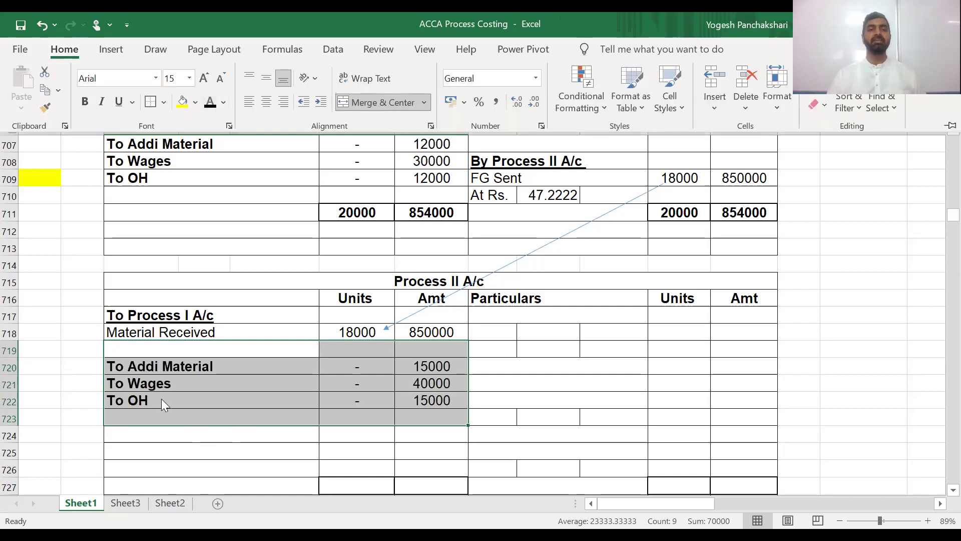
left_click(154, 384)
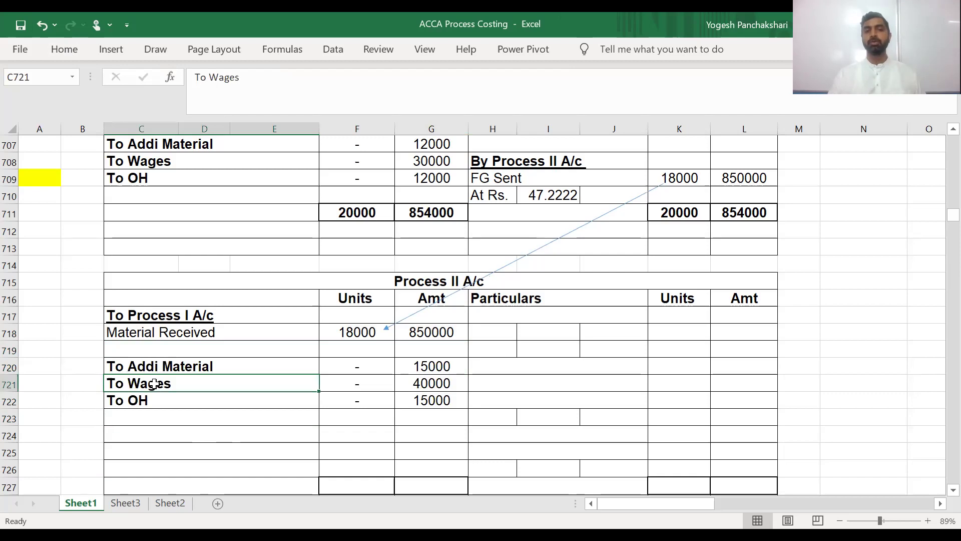
Step: Review the Pr II column of the problem table: additional material, wages, OH, normal loss and SPPU of normal loss
scroll(154, 383, "up", 7)
left_click(154, 383)
scroll(154, 383, "up", 7)
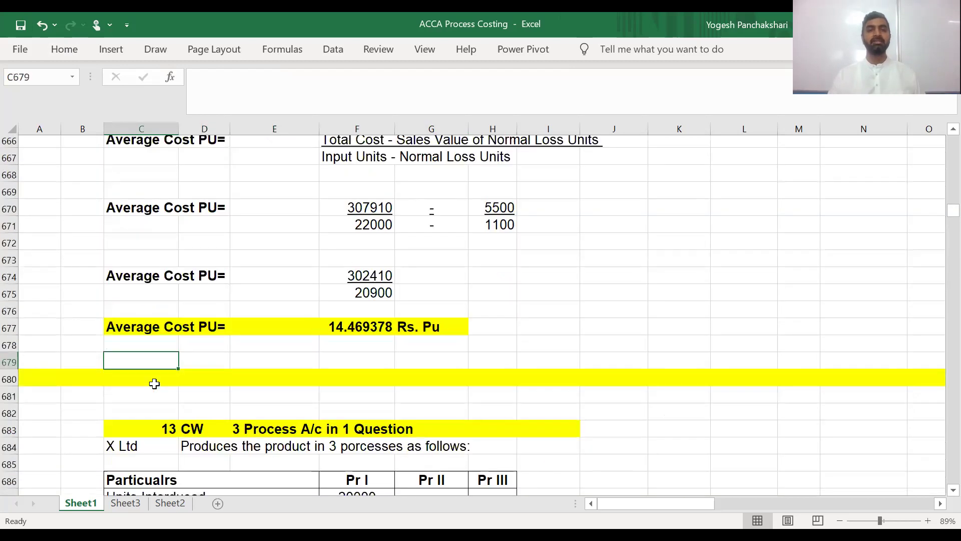
left_click(154, 383)
scroll(154, 383, "down", 7)
left_click(154, 384)
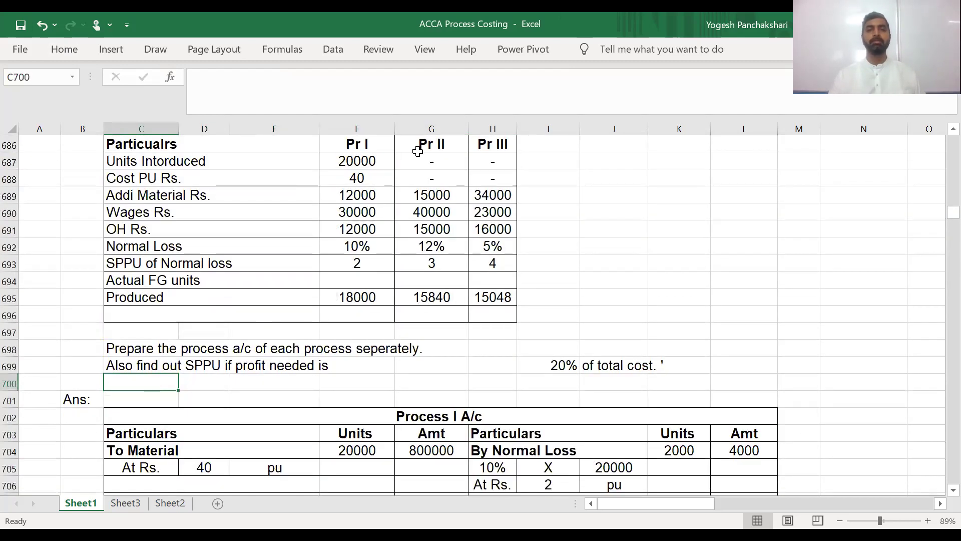
left_click(423, 194)
left_click(438, 215)
left_click(457, 228)
left_click(433, 249)
left_click(439, 263)
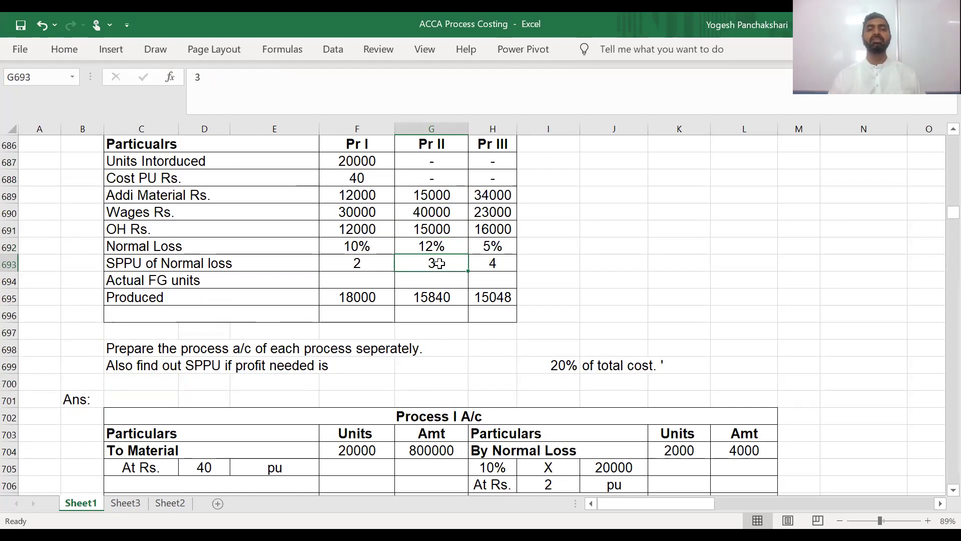
Step: Show Process II's By Normal Loss workings, 12% X 18000 at Rs. 3 pu, in H717:J719 in black font
key("Page_Down")
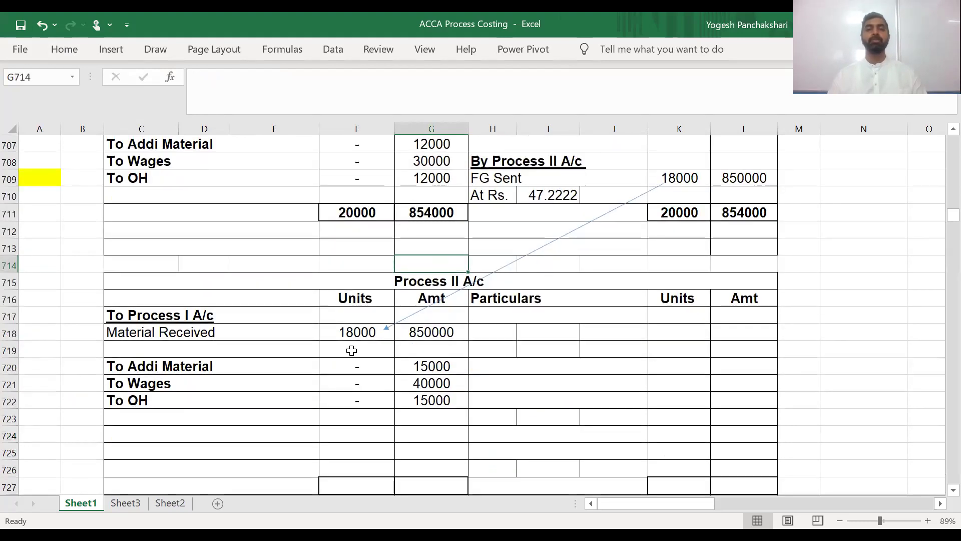
left_click(474, 309)
left_click_drag(492, 315, 614, 349)
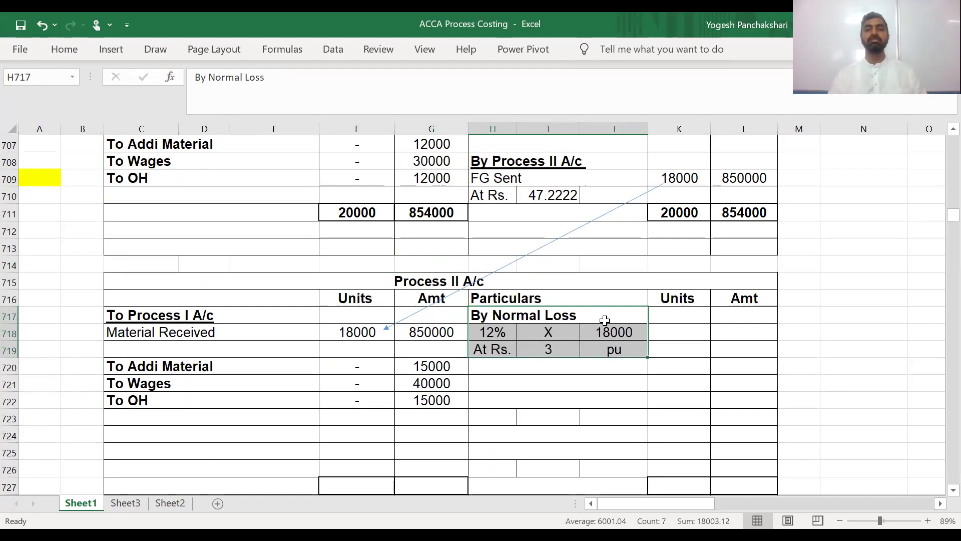
Step: Show the Process II normal loss of 2160 units and amount 6480 in K717:L717 in black font
left_click(669, 323)
left_click_drag(671, 315, 746, 333)
key("Down")
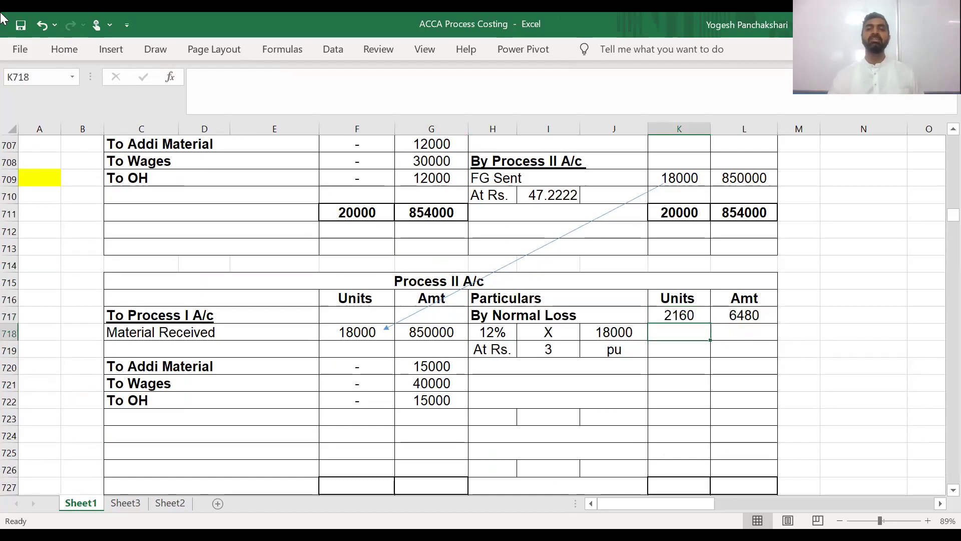
Step: Check the formula behind the Process II normal loss amount in L717 and save the workbook
key("Left")
key("Left")
key("Down")
key("Right")
key("Right")
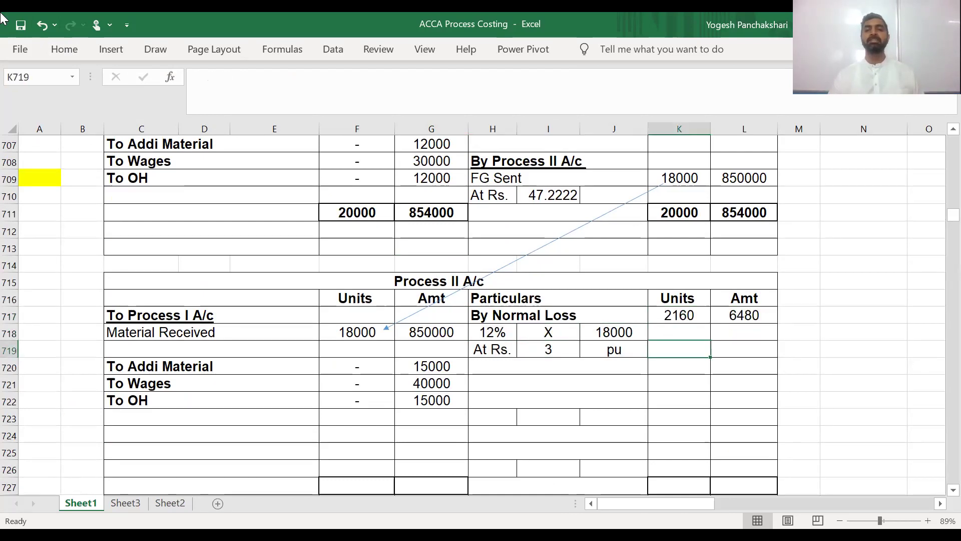
key("Up")
key("Right")
key("Up")
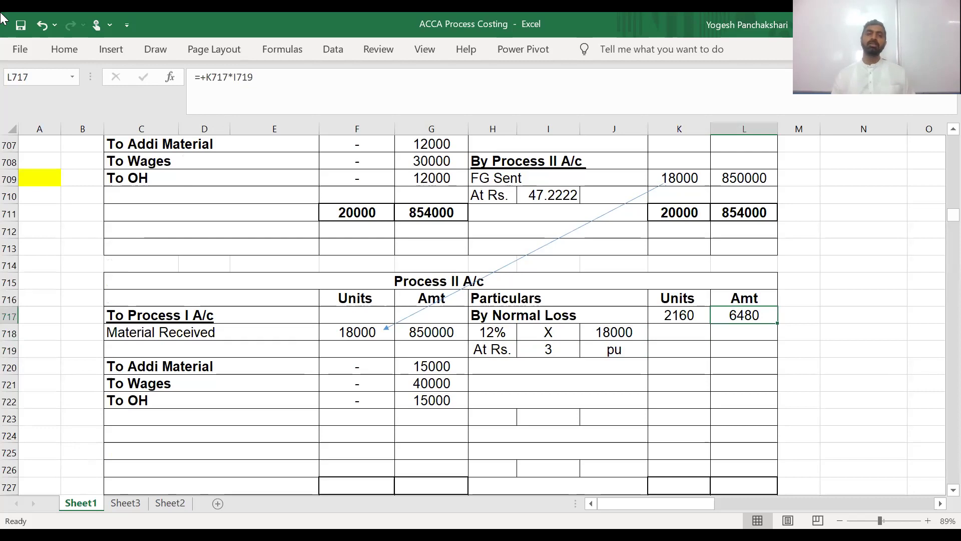
key("ctrl+s")
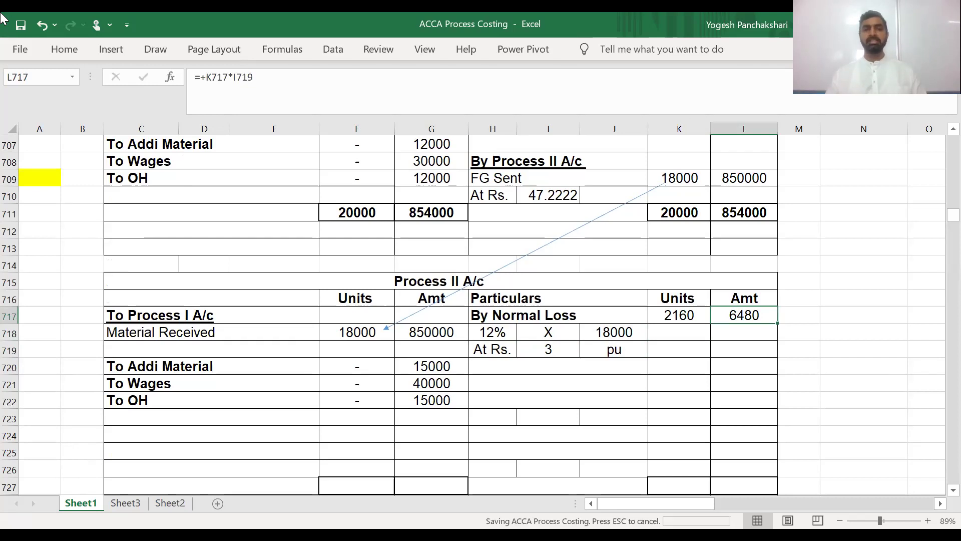
Step: Try showing the By Ab Loss ( Bal Units) entry in H724:K725 in black font, and undo it
key("Down")
key("Left")
key("Left")
key("Down")
key("Down")
key("Down")
key("Down")
key("Down")
key("Down")
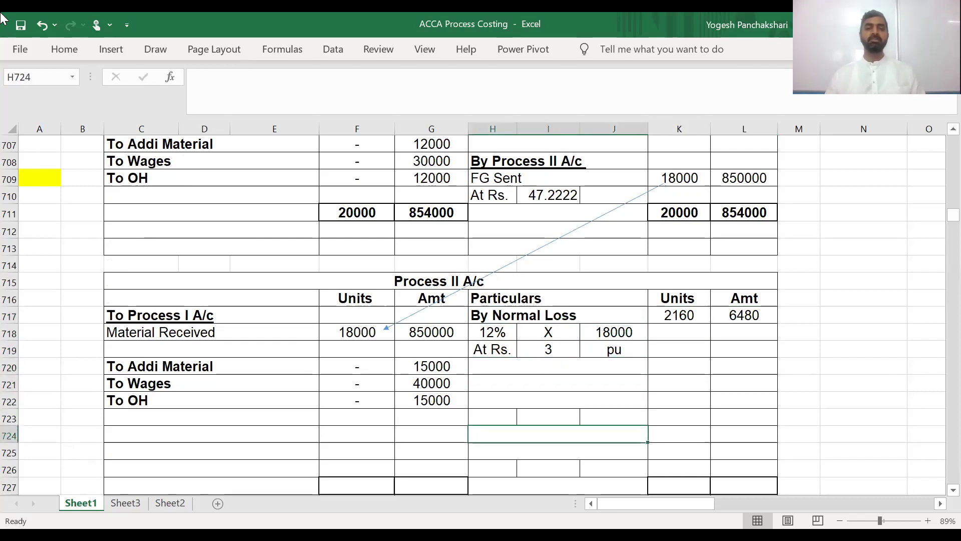
key("shift+Down")
key("shift+Down")
key("shift+Up")
key("shift+Right")
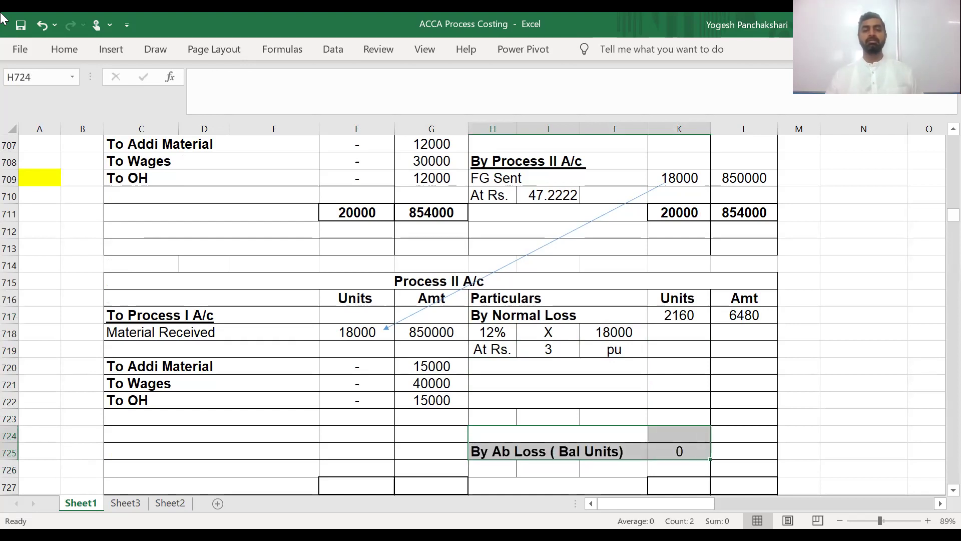
key("ctrl+z")
key("ctrl+z")
key("ctrl+z")
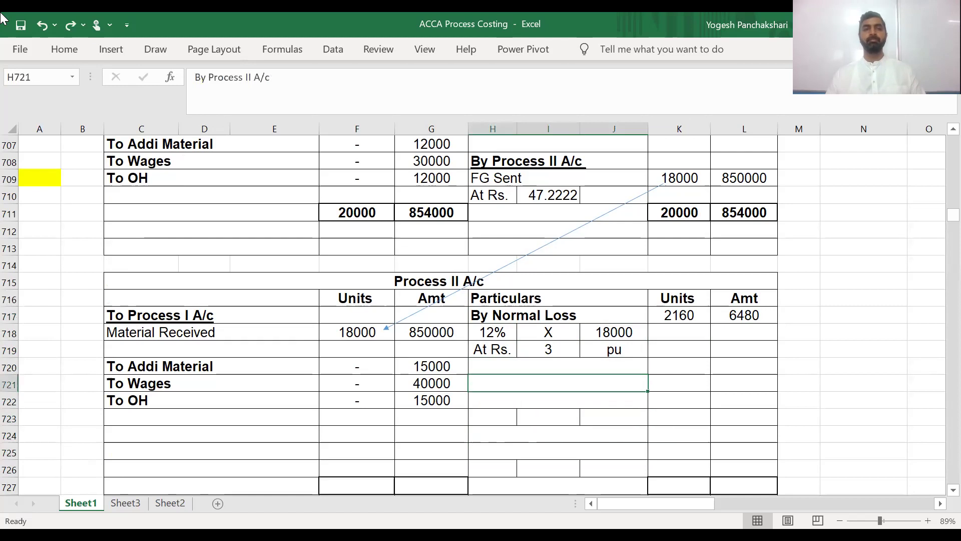
Step: Show the By Process II A/c entry with FG Sent of 15840 units in H721:K722 in black font
key("shift+Down")
key("shift+Right")
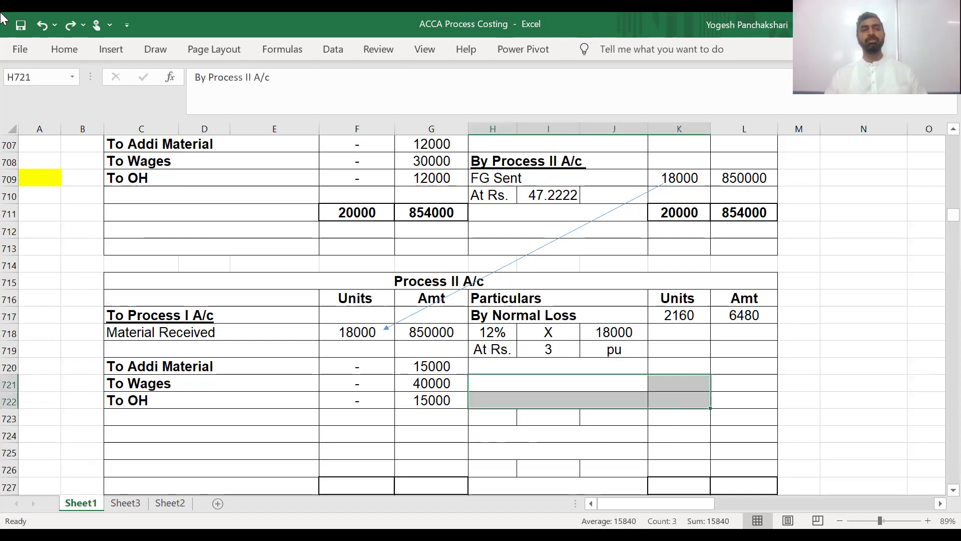
left_click(62, 52)
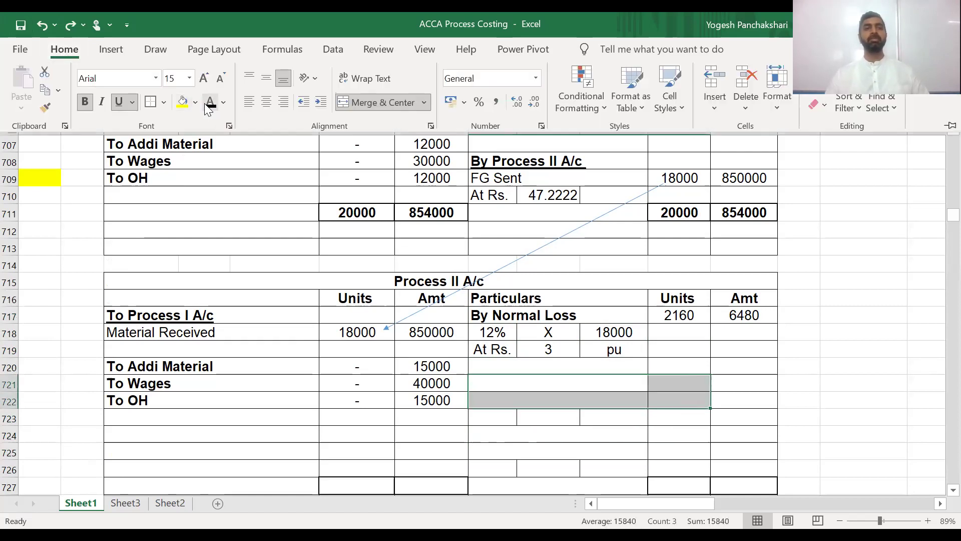
key("ctrl+y")
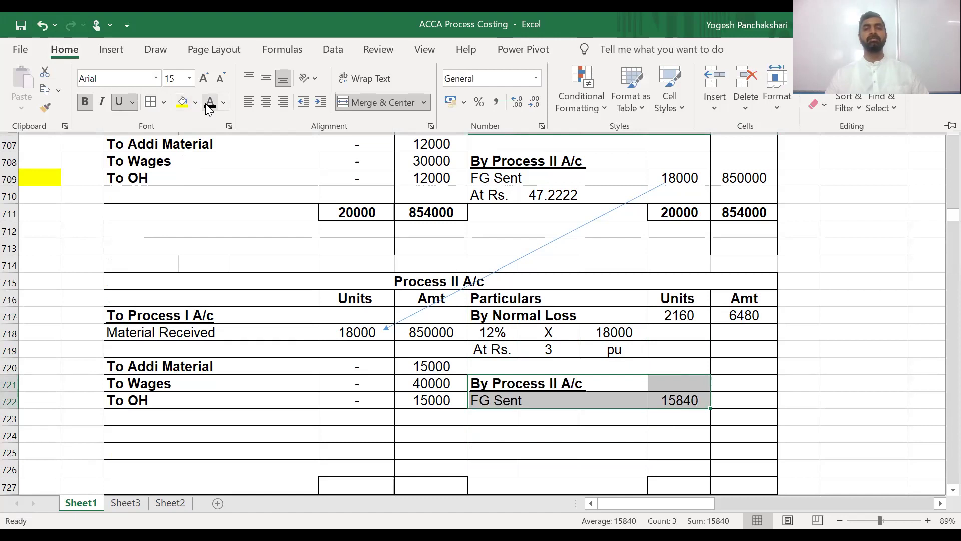
left_click(268, 401)
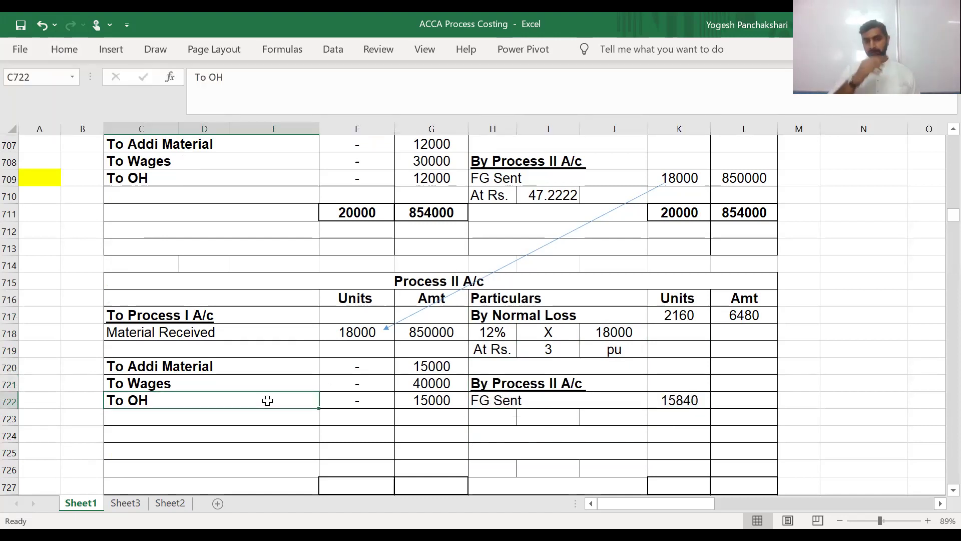
Step: Set the Pr II Actual FG units Produced in G695 of the problem table to 14840
key("Down")
key("Right")
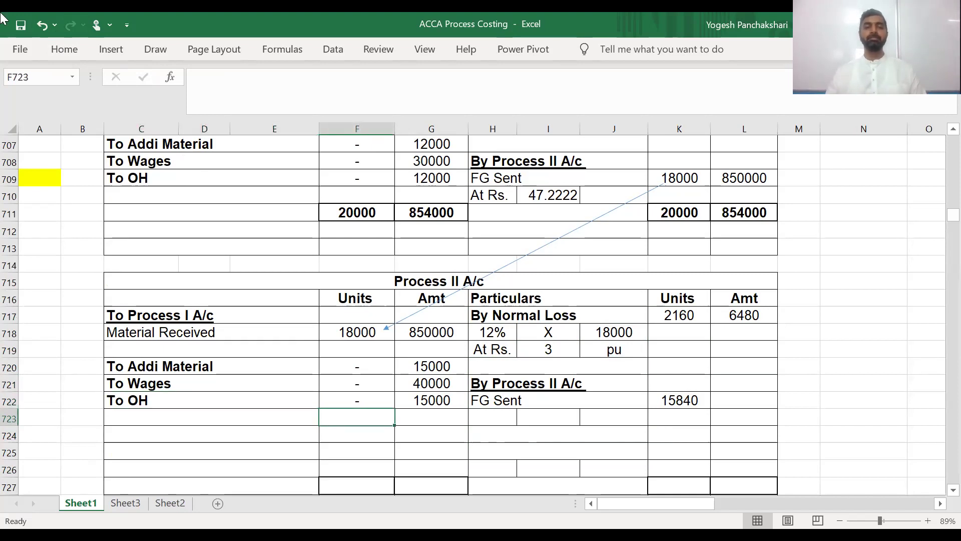
key("Right")
key("Right")
key("Right")
key("Right")
key("Right")
key("Up")
key("shift+Up")
key("shift+Up")
key("shift+Up")
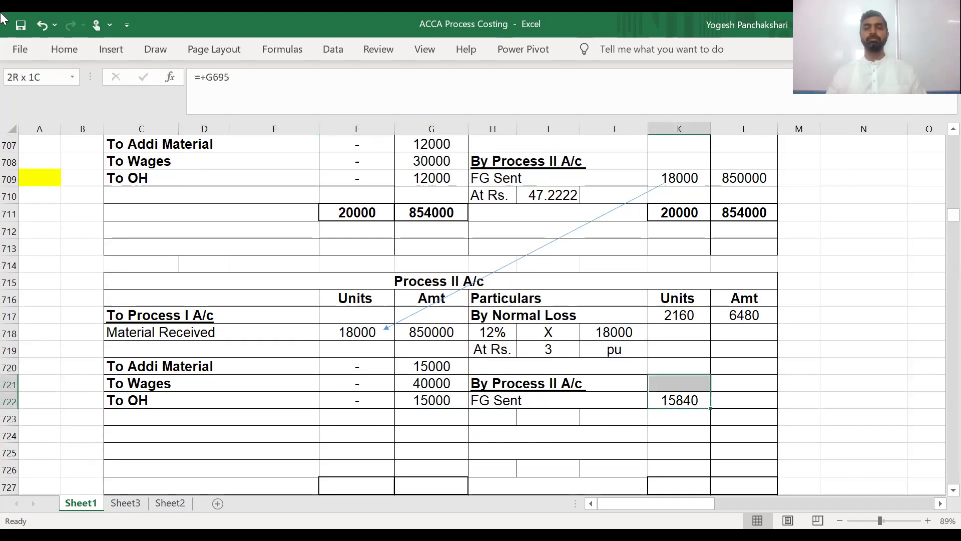
key("shift+Up")
key("shift+Up")
key("Up")
key("Up")
key("Up")
key("Up")
key("Up")
key("Up")
key("Up")
key("Up")
key("Up")
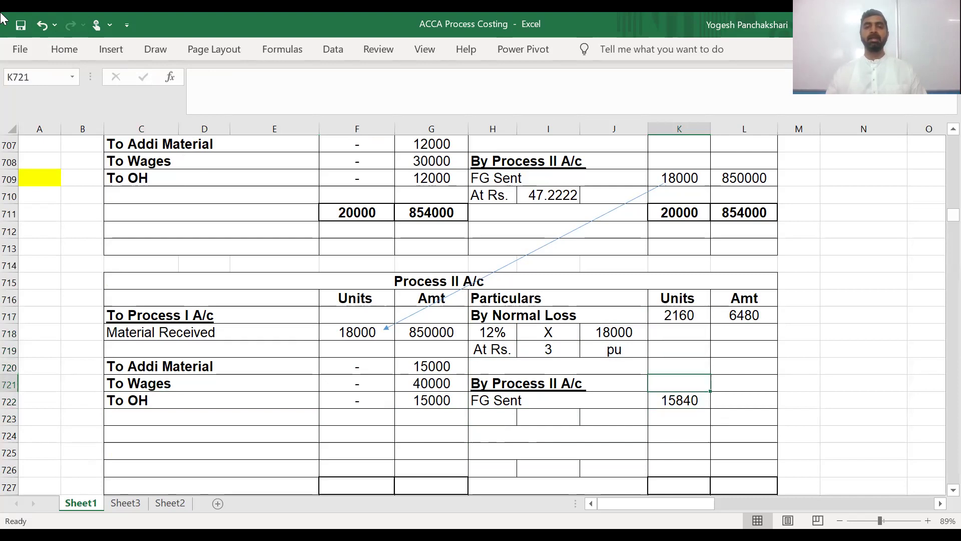
key("Up")
key("Up")
key("Up")
key("Up")
key("Up")
key("Up")
key("Up")
key("Up")
key("Up")
key("Up")
key("Up")
key("Up")
key("Up")
key("Up")
key("Up")
key("Up")
key("Up")
key("Up")
key("Up")
key("Up")
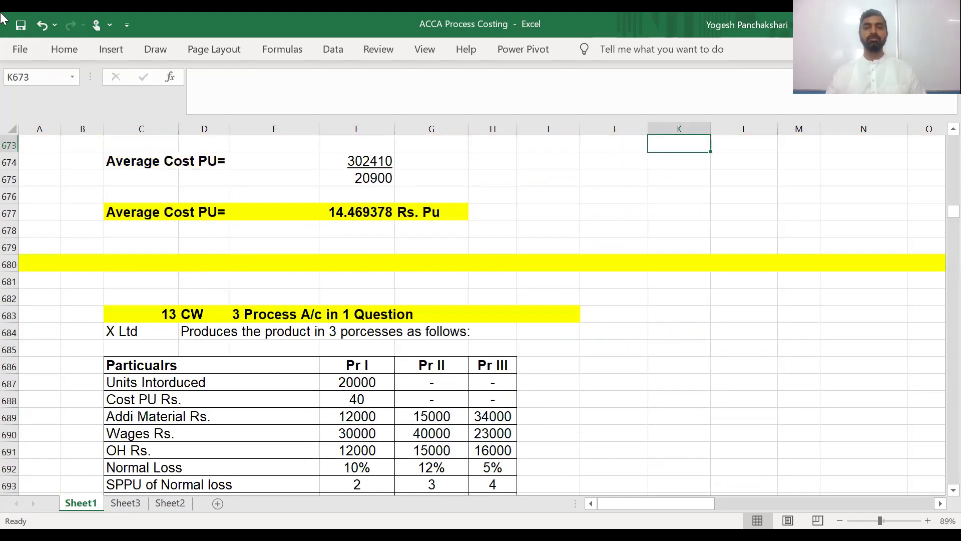
key("Down")
key("Down")
key("Down")
key("Down")
key("Down")
key("Down")
key("Down")
key("Down")
key("Down")
key("Down")
key("Down")
key("Down")
key("Down")
key("Down")
key("Down")
key("Down")
key("Down")
key("Down")
key("Down")
key("Down")
key("Left")
key("Up")
key("Up")
key("Left")
key("Left")
key("Left")
key("Up")
key("Up")
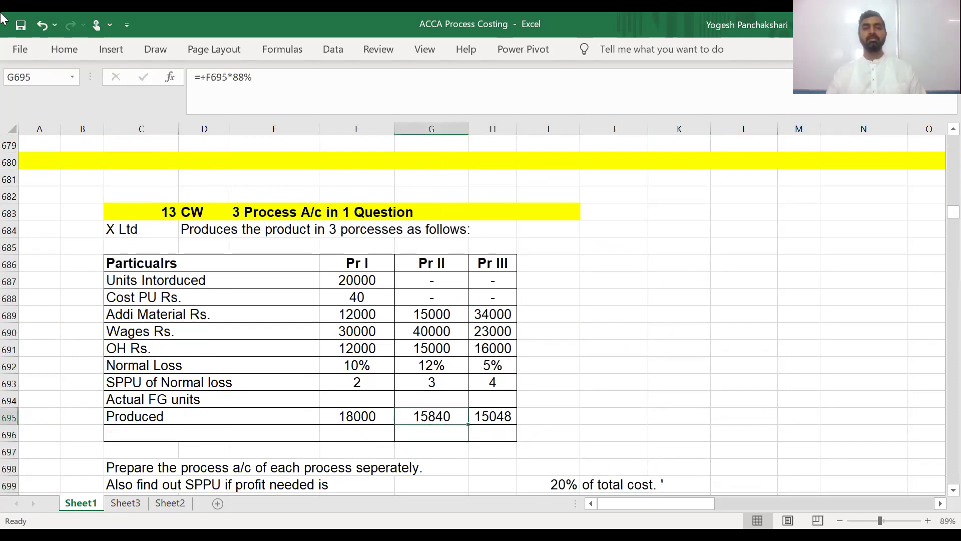
type("1")
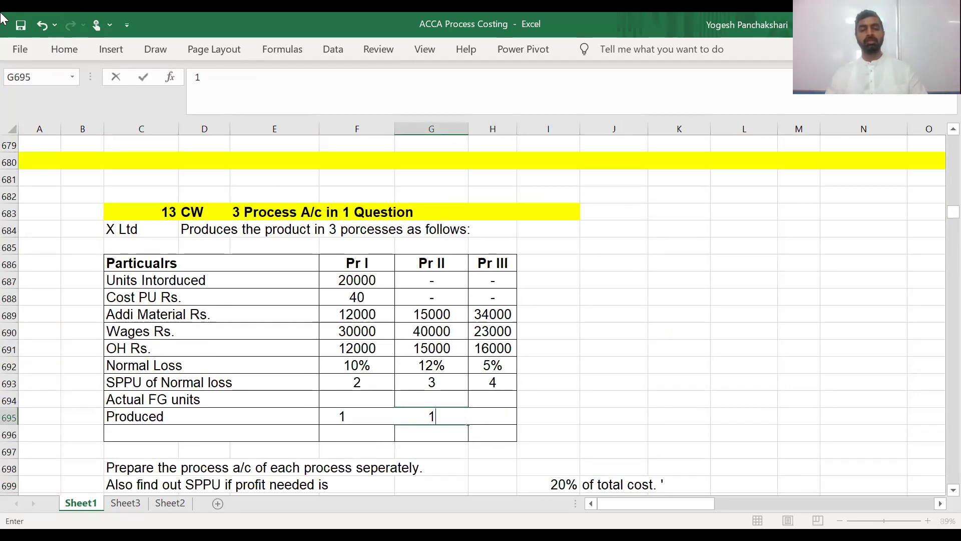
type("4840")
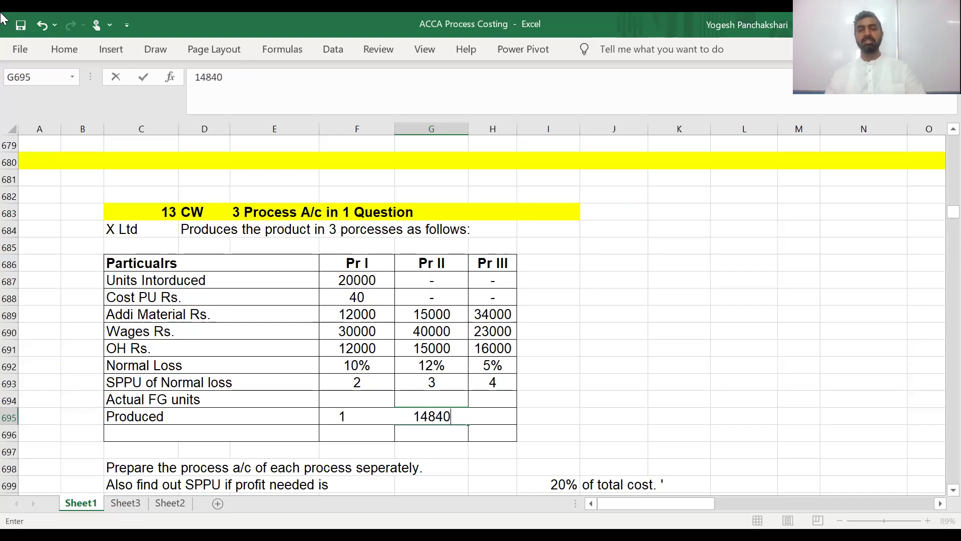
key("Return")
Step: Return to the Process II account and check its FG Sent units and remaining empty rows
key("Down")
key("Down")
key("Down")
key("Down")
key("Down")
key("Down")
key("Down")
key("Down")
key("Down")
key("Down")
key("Down")
key("Down")
key("Down")
key("Down")
key("Down")
key("Down")
key("Down")
key("Down")
key("Down")
key("Down")
key("Down")
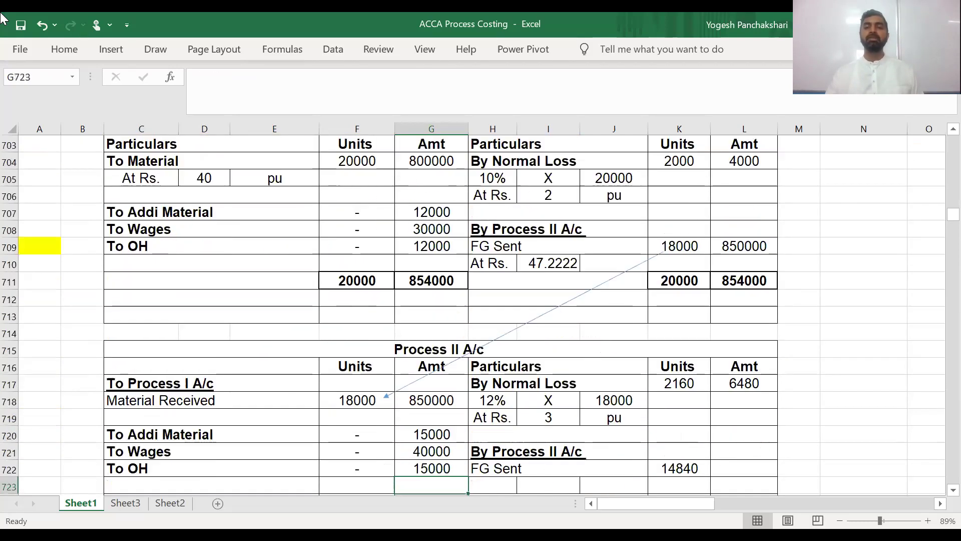
key("Up")
key("Down")
key("Down")
key("Down")
key("Down")
key("Down")
key("Down")
key("Down")
key("Down")
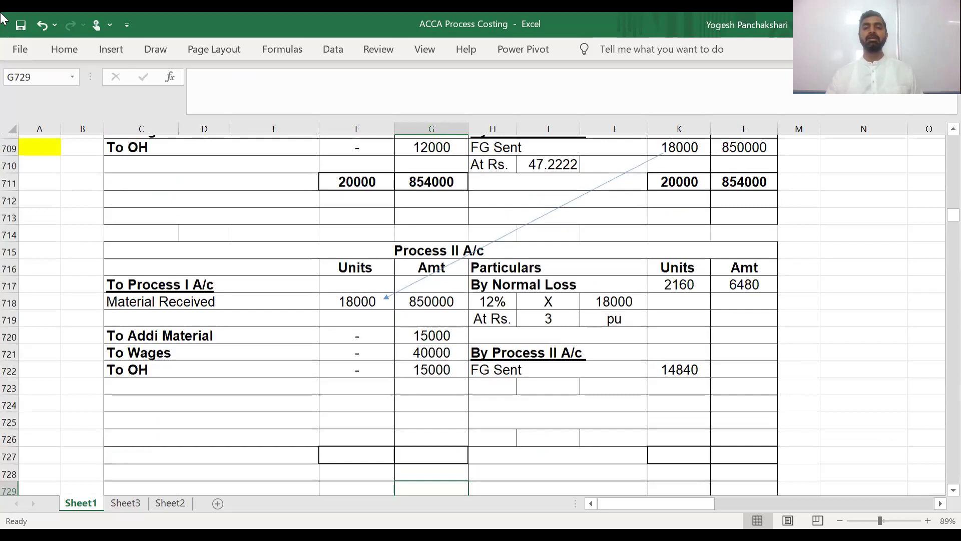
key("Up")
key("Up")
key("Up")
key("Up")
key("Up")
key("Up")
key("Up")
key("Up")
key("Up")
key("Up")
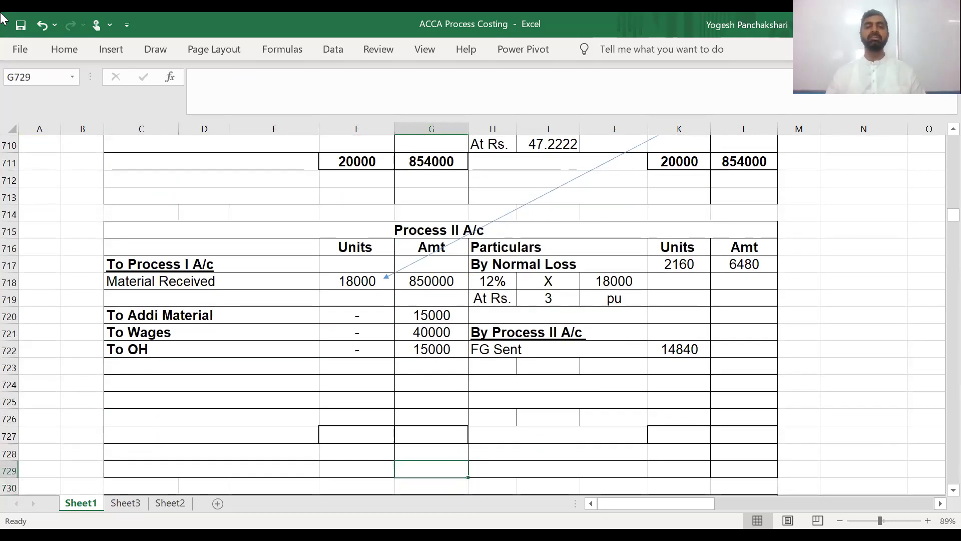
Step: Show the Process II total input units of 18000 in F727 by setting F717:F727 in black font
key("Up")
key("Up")
key("Up")
key("Left")
key("shift+Down")
key("shift+Down")
key("shift+Down")
key("shift+Down")
key("shift+Down")
key("shift+Down")
key("shift+Down")
key("shift+Down")
key("shift+Down")
key("shift+Down")
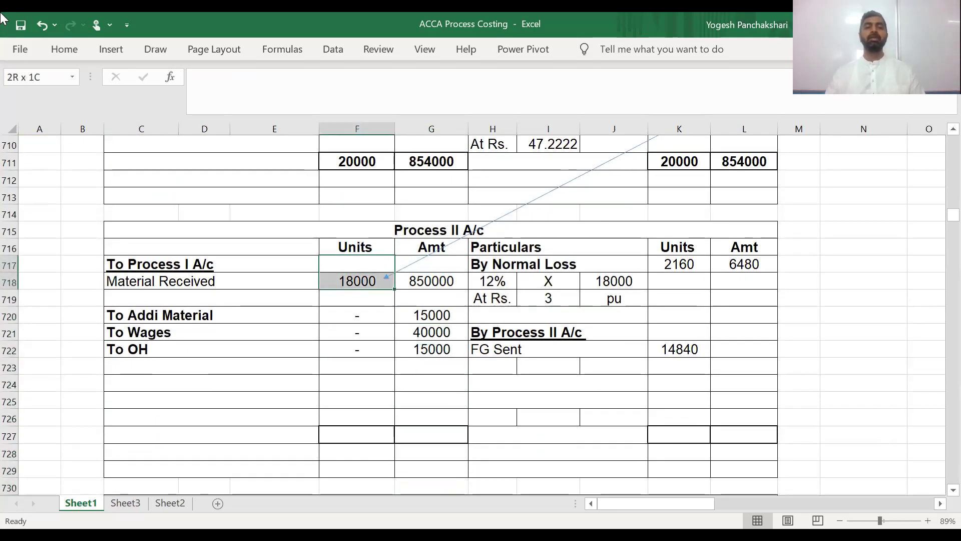
key("ctrl+v")
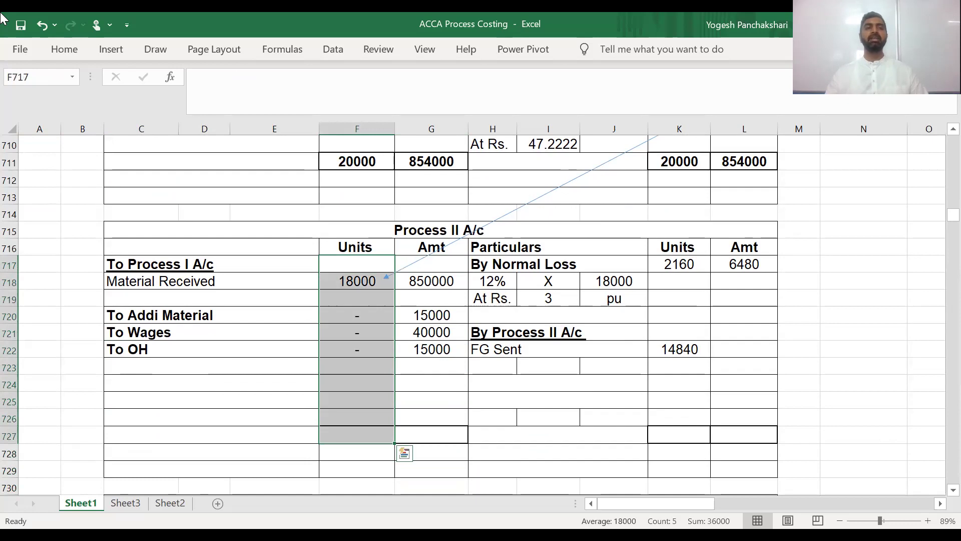
left_click(63, 50)
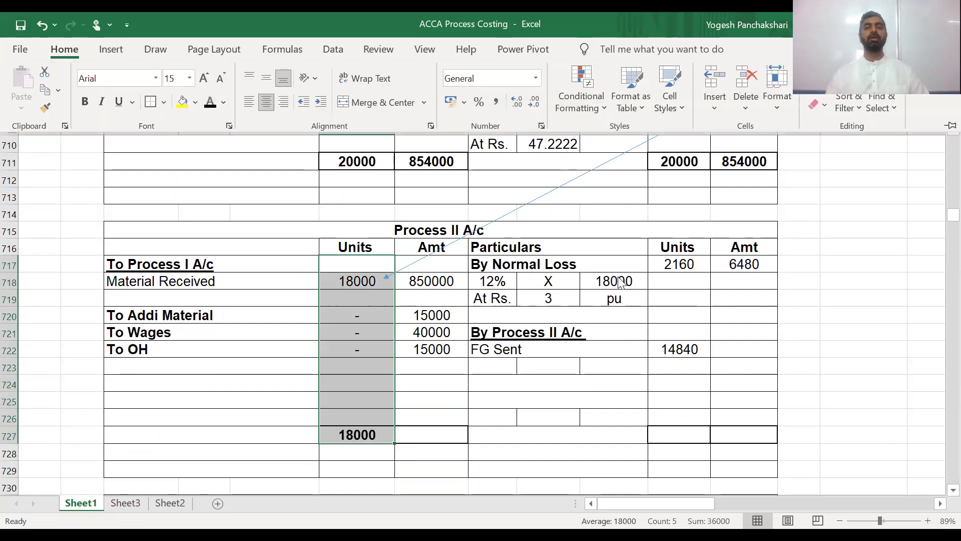
Step: Check the sum of the normal loss and FG Sent units in K717:K722 of Process II
left_click(662, 270)
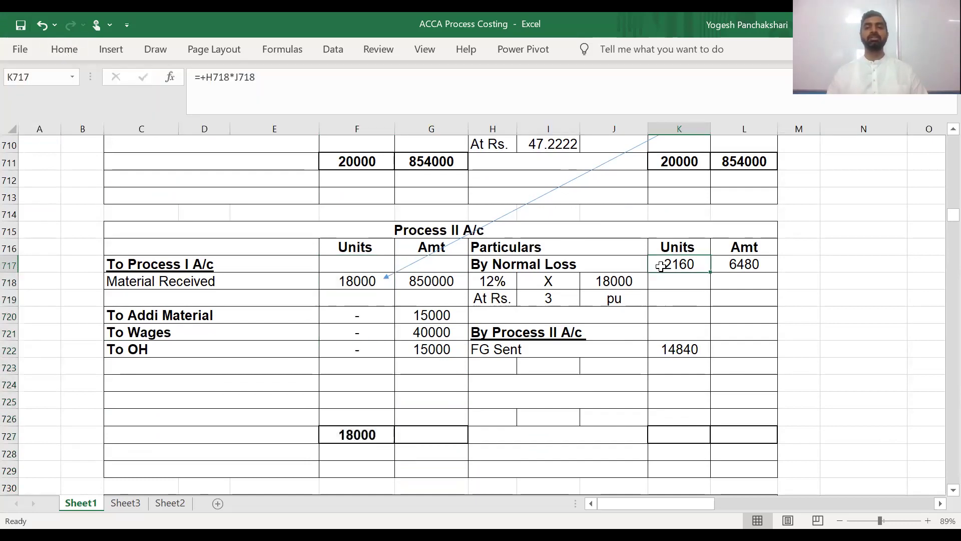
key("shift+Down")
key("shift+Down")
key("shift+Down")
key("shift+Down")
key("shift+Down")
key("ctrl+v")
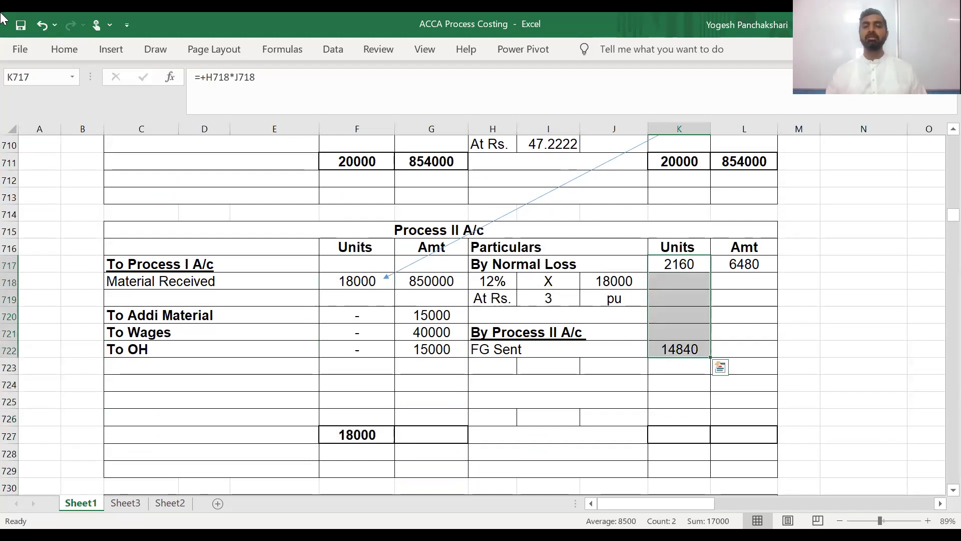
Step: Show the By Ab Loss ( Bal Units) entry with 1000 units in H724:K725 in black font
key("Down")
key("Down")
key("Down")
key("Down")
key("Down")
key("Down")
key("Down")
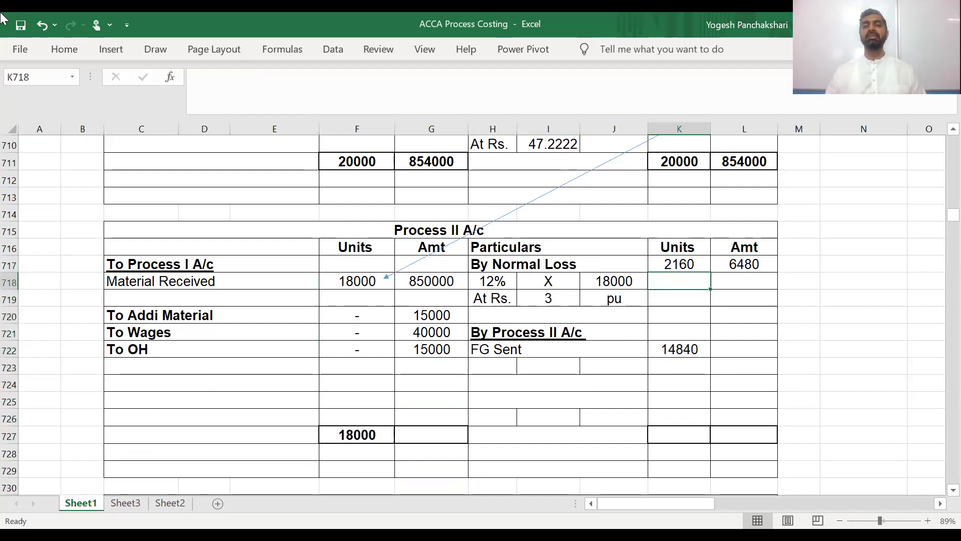
key("Left")
key("shift+Down")
key("shift+Down")
key("shift+Down")
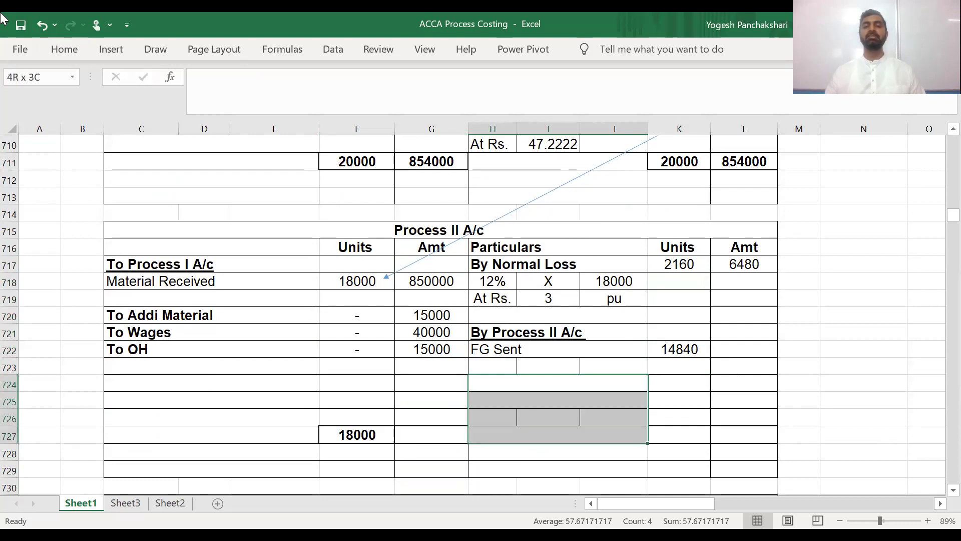
key("shift+Right")
key("shift+Up")
key("shift+Up")
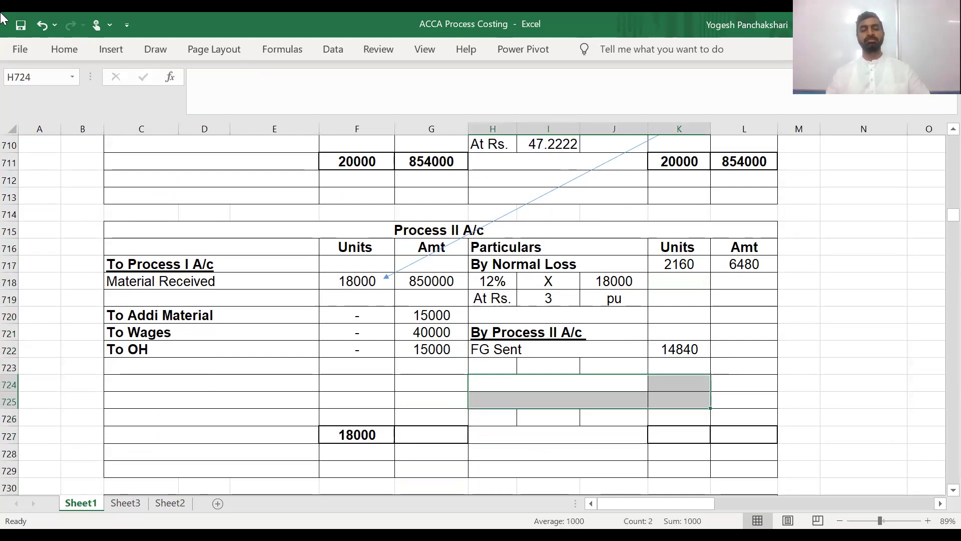
key("Down")
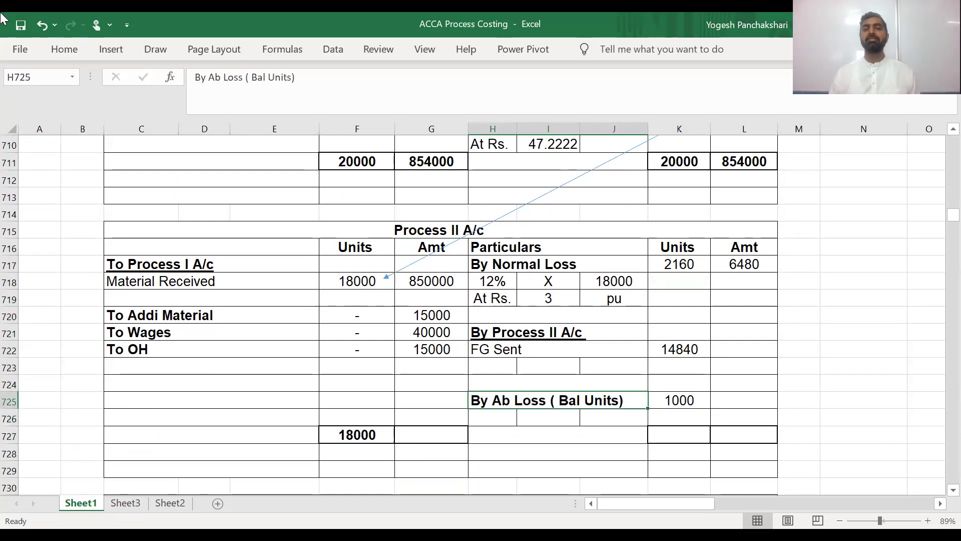
Step: Look over the blank account below Process II and return to the Process II entries
key("Down")
key("Down")
key("Down")
key("Down")
key("Down")
key("Down")
key("Down")
key("Down")
key("Down")
key("Down")
key("Down")
key("Down")
key("Down")
key("Down")
key("Down")
key("Down")
key("Down")
key("Down")
key("Down")
key("Down")
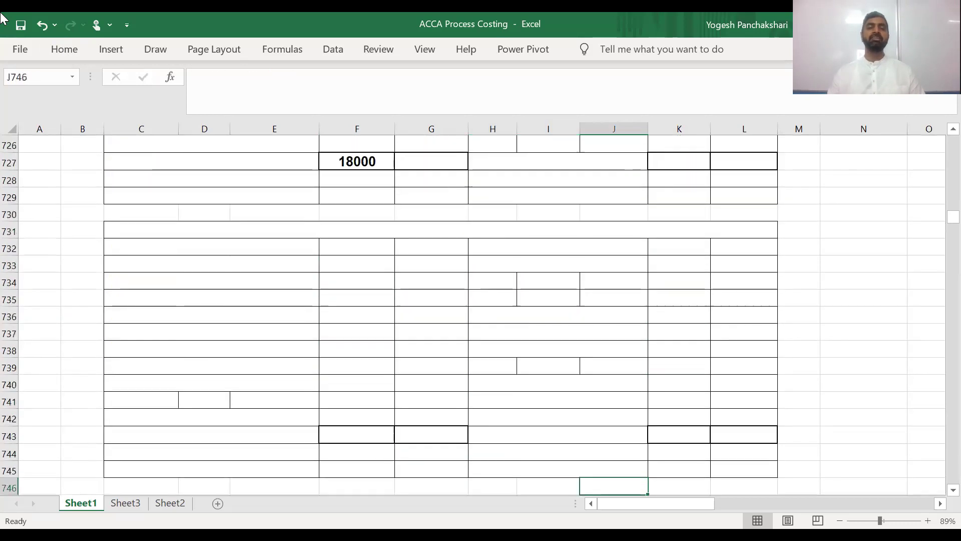
key("Up")
key("Up")
key("Up")
key("Up")
key("Up")
key("Up")
key("Up")
key("Up")
key("Up")
key("Up")
key("Up")
key("Up")
key("Up")
key("Up")
key("Up")
key("Up")
key("Up")
key("Up")
key("Up")
key("Up")
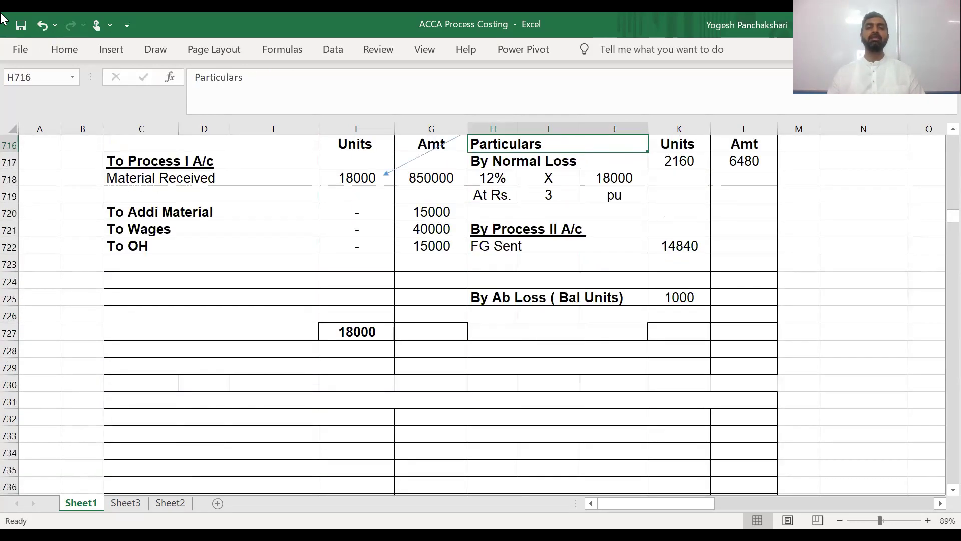
key("Up")
key("Up")
key("Up")
key("Up")
key("Up")
key("Down")
key("Down")
key("Down")
key("Down")
key("Down")
key("Down")
key("Down")
key("Down")
key("Down")
key("Down")
key("Down")
key("Down")
key("Down")
key("Down")
key("Down")
Step: Show the Process II debit total amount of 920000 in G727 in black font
key("Left")
key("Left")
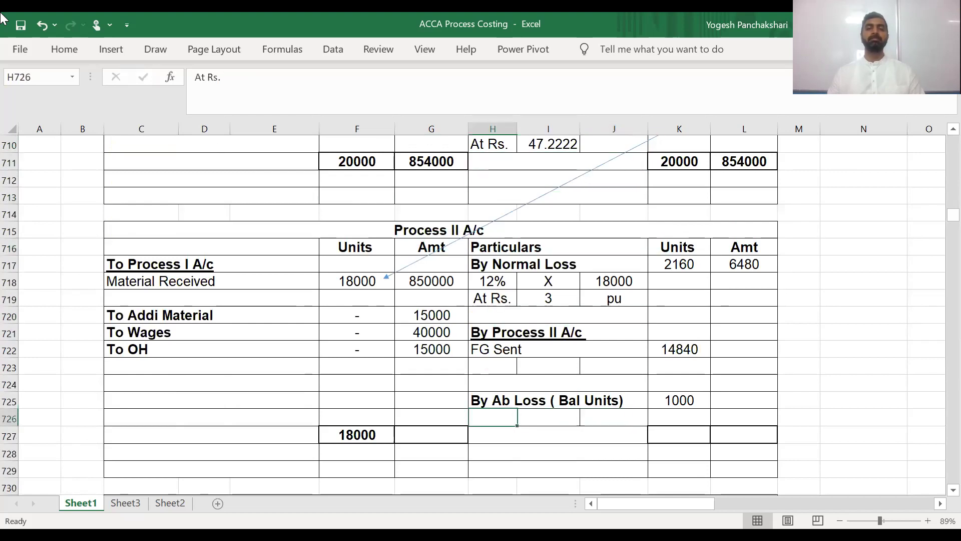
key("Left")
key("Down")
key("ctrl+r")
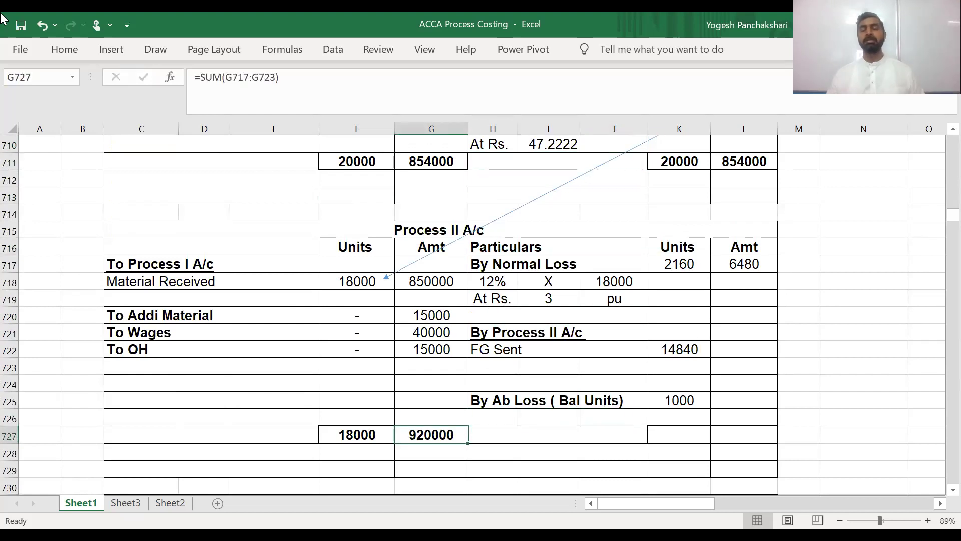
Step: Show the Pr II average cost working in A768:N772, with 920000, 6480, 913520 and 57.67172 pu, in black font
key("Down")
key("Down")
key("Down")
key("Down")
key("Down")
key("Down")
key("Down")
key("Down")
key("Down")
key("Down")
key("Down")
key("Down")
key("Down")
key("Down")
key("Down")
key("Down")
key("Down")
key("Down")
key("Down")
key("Down")
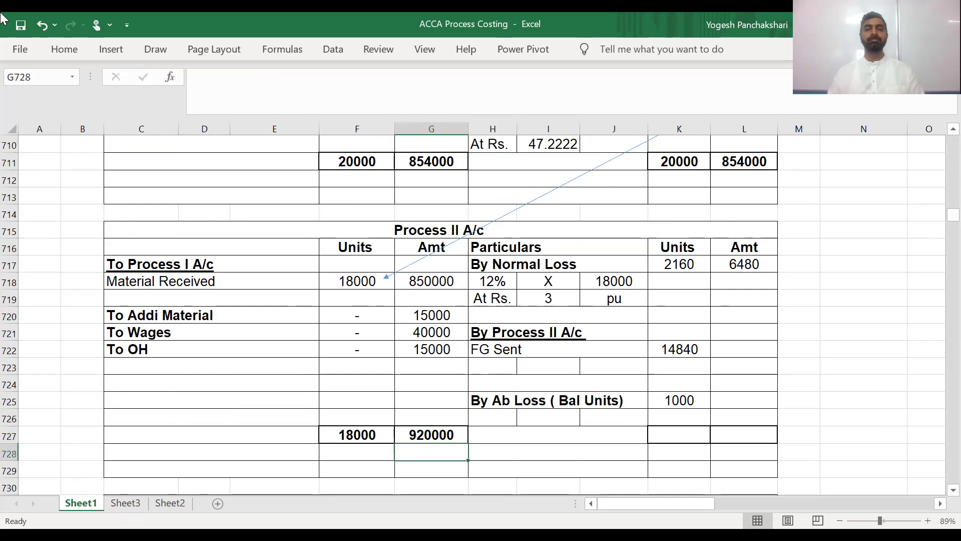
key("Down")
key("Down")
key("Down")
key("Down")
key("Down")
key("Down")
key("Down")
key("Down")
key("Down")
key("Down")
key("Down")
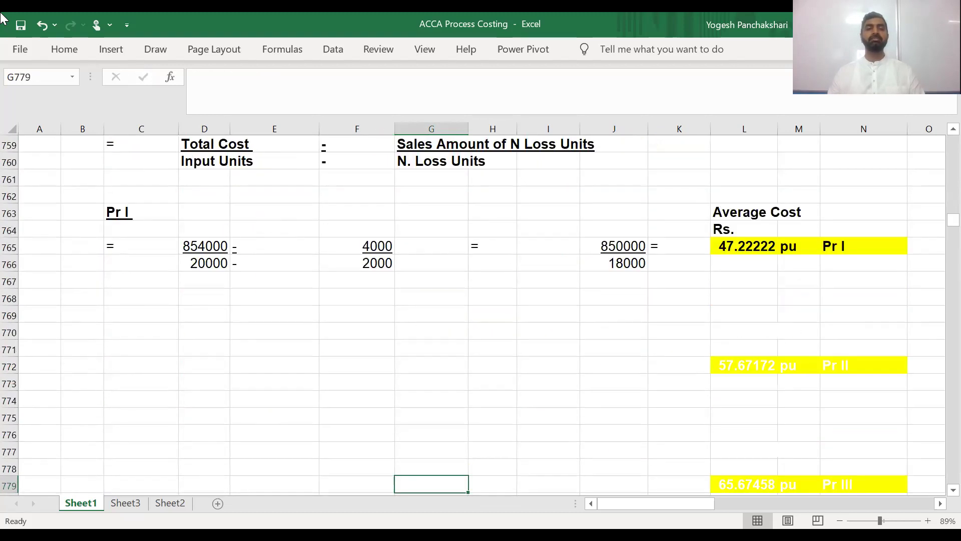
key("Up")
key("Up")
key("Up")
key("Up")
key("Up")
key("Up")
key("Up")
key("Up")
key("Up")
key("Up")
key("Up")
key("Up")
key("Left")
key("Left")
key("Left")
key("Left")
key("Left")
key("Left")
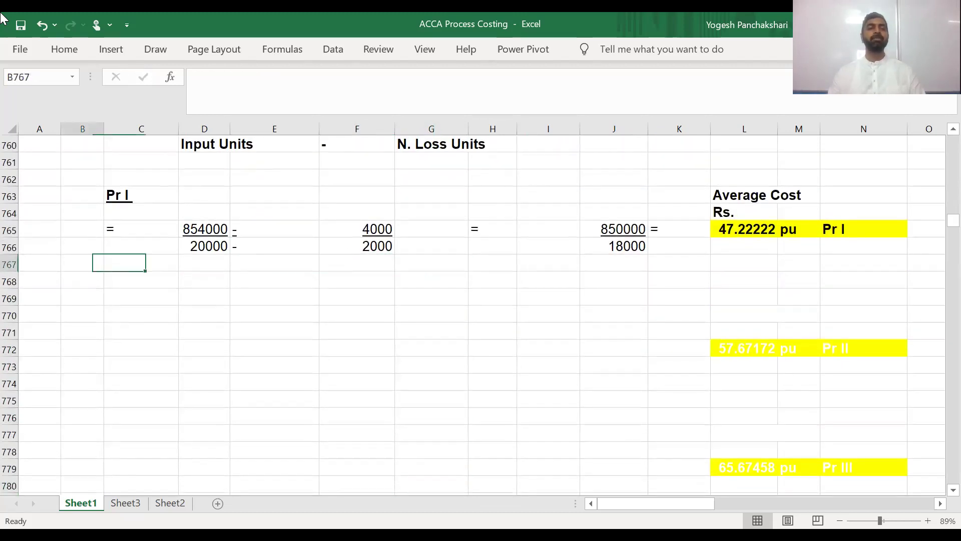
key("Down")
key("shift+Down")
key("shift+Down")
key("shift+Down")
key("shift+Down")
key("shift+Right")
key("shift+Right")
key("shift+Right")
key("shift+Right")
key("shift+Right")
key("shift+Right")
key("shift+Right")
key("shift+Right")
key("shift+Right")
key("shift+Right")
key("shift+Right")
key("shift+Right")
key("shift+Right")
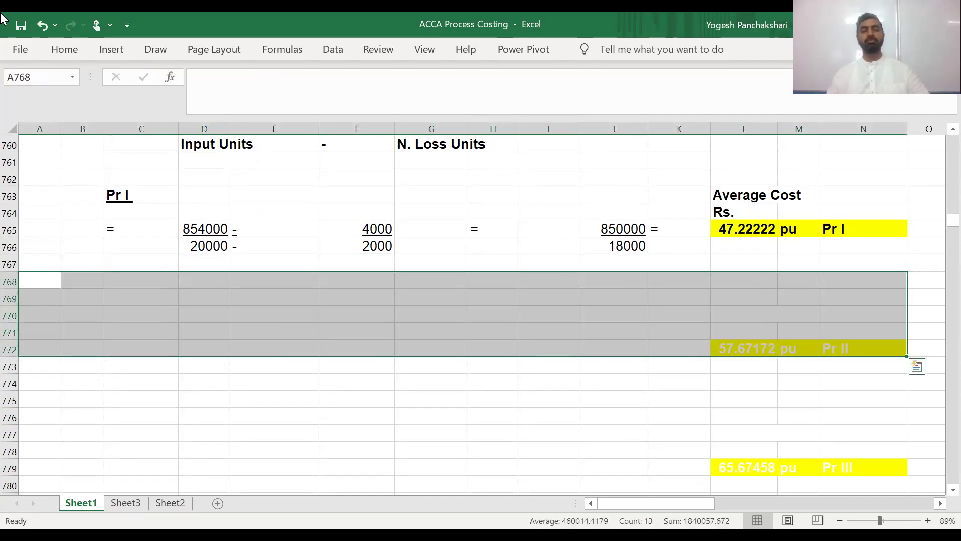
Step: Show the units row of the Pr II working in D773:K773, with 18000, 2160 and 15840, in black font
key("Down")
key("Down")
key("Down")
key("Down")
key("Down")
key("Right")
key("Right")
key("Right")
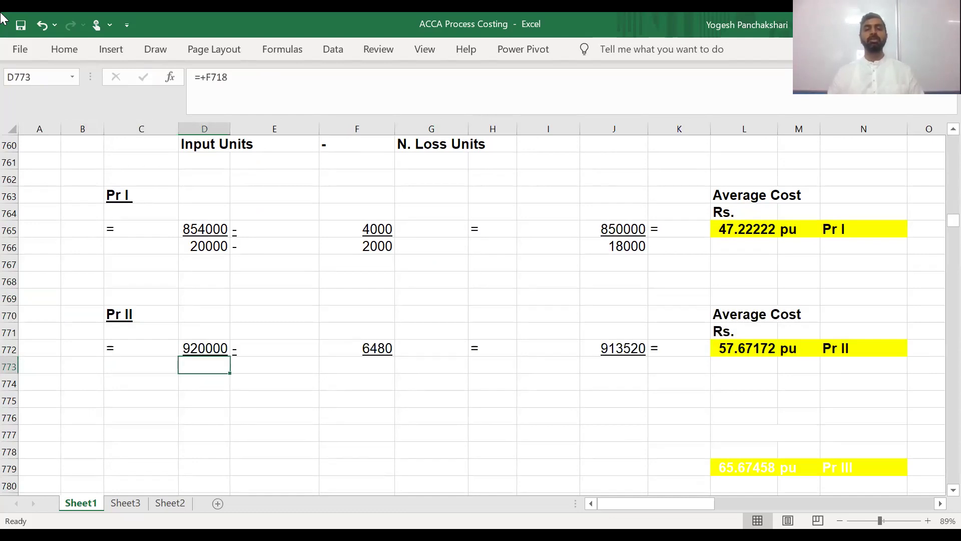
key("shift+Right")
key("shift+Right")
key("shift+Right")
key("shift+Right")
key("shift+Right")
key("shift+Right")
key("shift+Right")
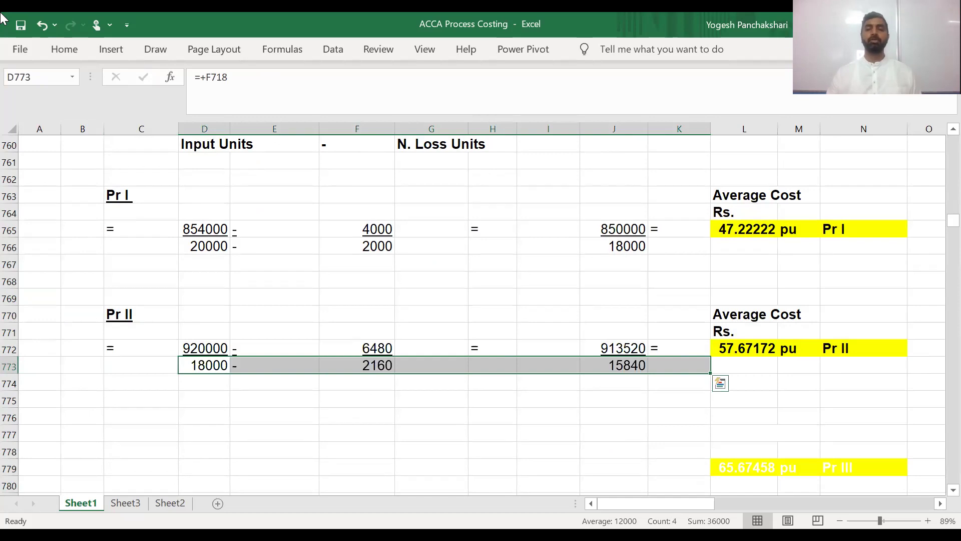
Step: Show the Process II credit details in H722:L726, with 855848, 57672 and the rates at Rs. 57.6717 pu, in black font
key("Right")
key("Right")
key("Right")
key("Right")
key("Right")
key("Right")
key("Right")
key("Right")
key("Up")
key("Up")
key("Up")
key("Up")
key("Up")
key("Up")
key("Up")
key("Up")
key("Up")
key("Up")
key("Up")
key("Up")
key("Up")
key("Up")
key("Up")
key("Up")
key("Up")
key("Up")
key("Up")
key("Up")
key("Up")
key("Up")
key("Up")
key("Up")
key("Up")
key("Up")
key("Up")
key("Up")
key("Up")
key("Up")
key("Up")
key("Up")
key("Up")
key("Up")
key("Up")
key("Up")
key("Up")
key("Up")
key("Up")
key("Up")
key("Up")
key("Left")
key("Left")
key("Left")
key("Left")
key("Left")
key("Left")
key("Left")
key("Left")
key("Left")
key("Left")
key("Down")
key("Down")
key("Down")
key("Down")
key("Down")
key("Down")
key("Down")
key("Down")
key("Down")
key("Right")
key("Right")
key("Right")
key("Right")
key("Right")
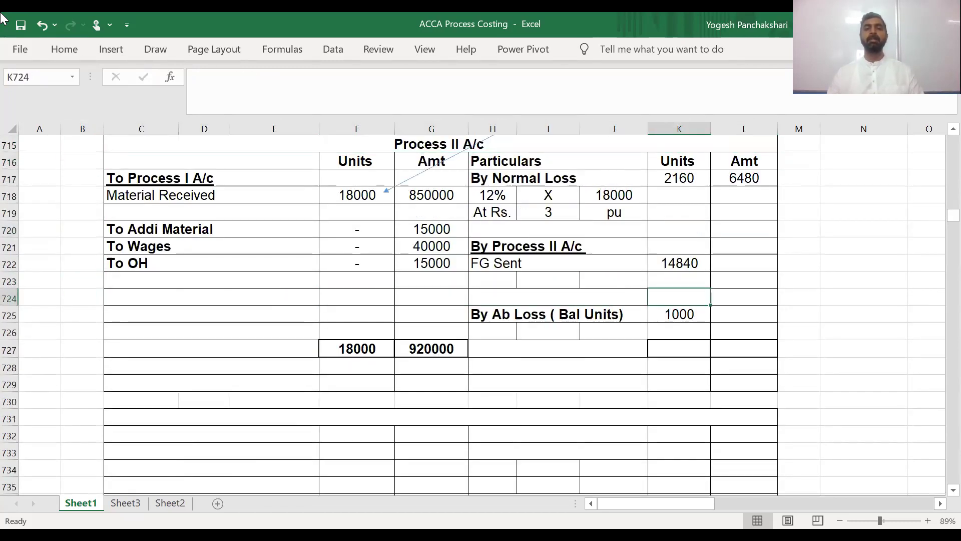
key("Up")
key("Up")
key("Left")
key("shift+Down")
key("shift+Down")
key("shift+Down")
key("shift+Down")
key("shift+Down")
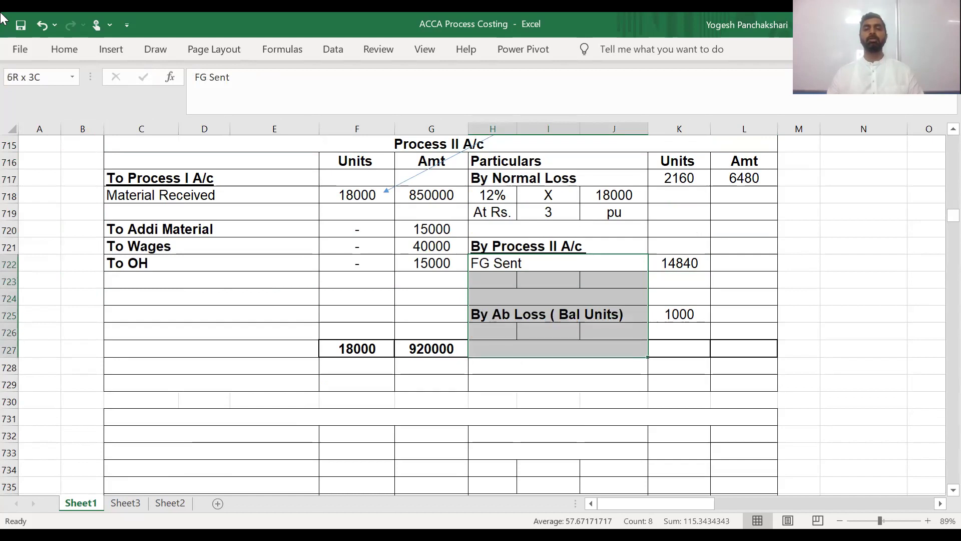
key("shift+Up")
key("shift+Right")
key("shift+Right")
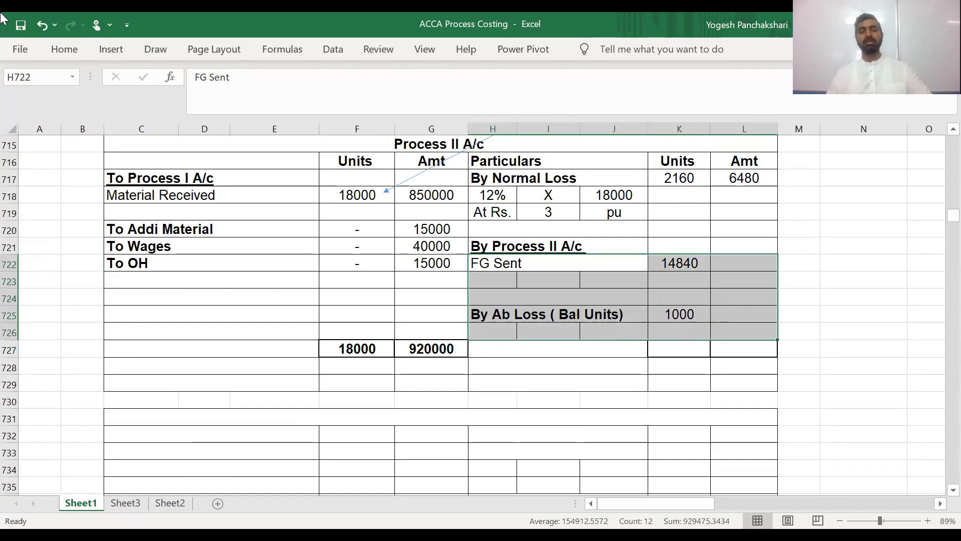
type("855848 At Rs.\t57.6717\tpu 57672 At Rs.\t57.6717\tpu")
Step: Show the Process II credit totals of 18000 units and 920000 in K727:L727 in black font
key("Down")
key("Right")
key("Right")
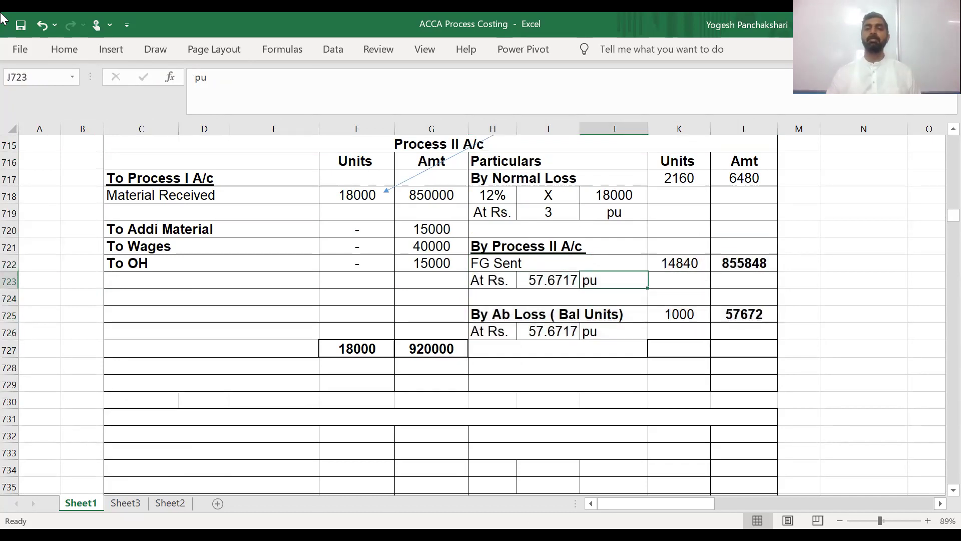
key("Right")
key("Down")
key("Down")
key("Down")
key("Down")
key("ctrl+v")
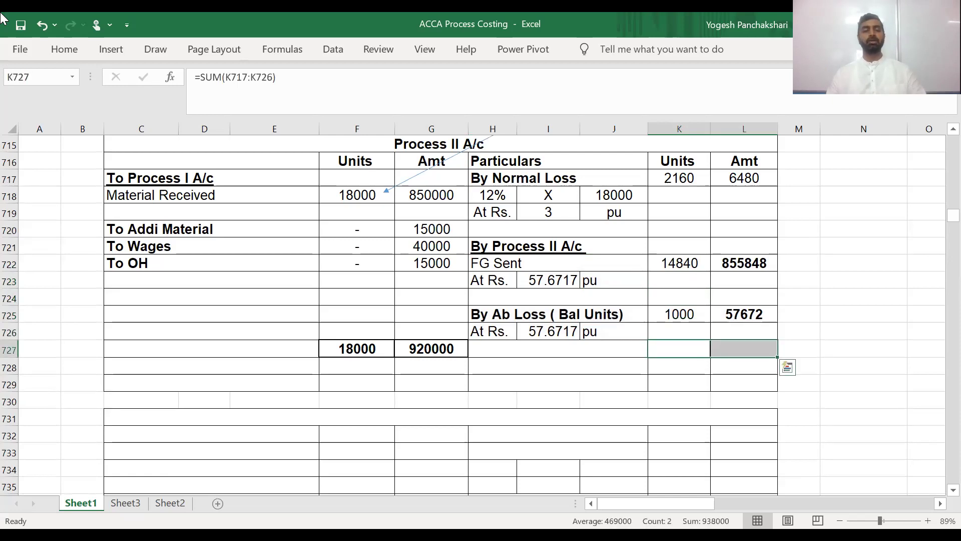
key("Left")
key("Left")
key("Left")
key("Left")
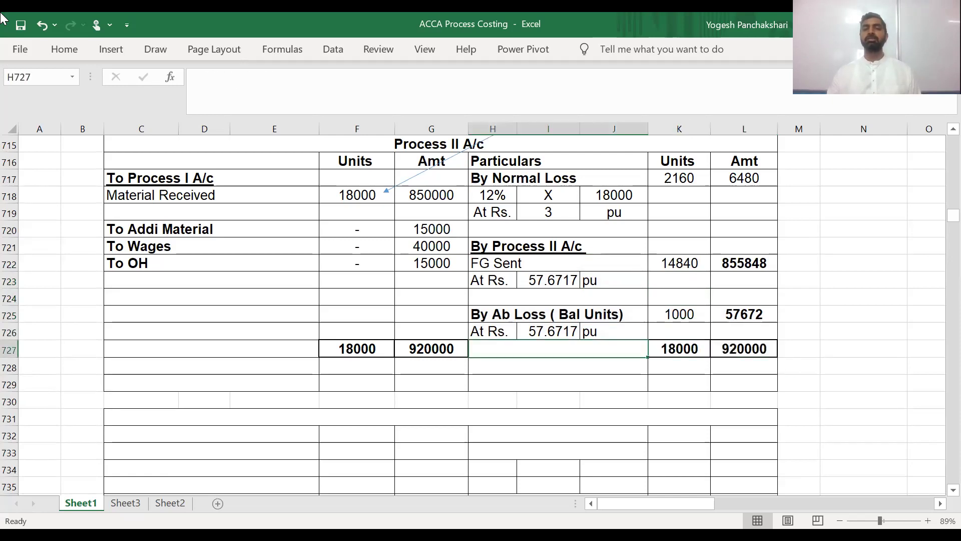
Step: Review the completed Process II account and the transfer of units and cost from Process I
key("Up")
key("Up")
key("Up")
key("Up")
key("Up")
key("Up")
key("Up")
key("Up")
key("Up")
key("Up")
key("Up")
key("Up")
key("Up")
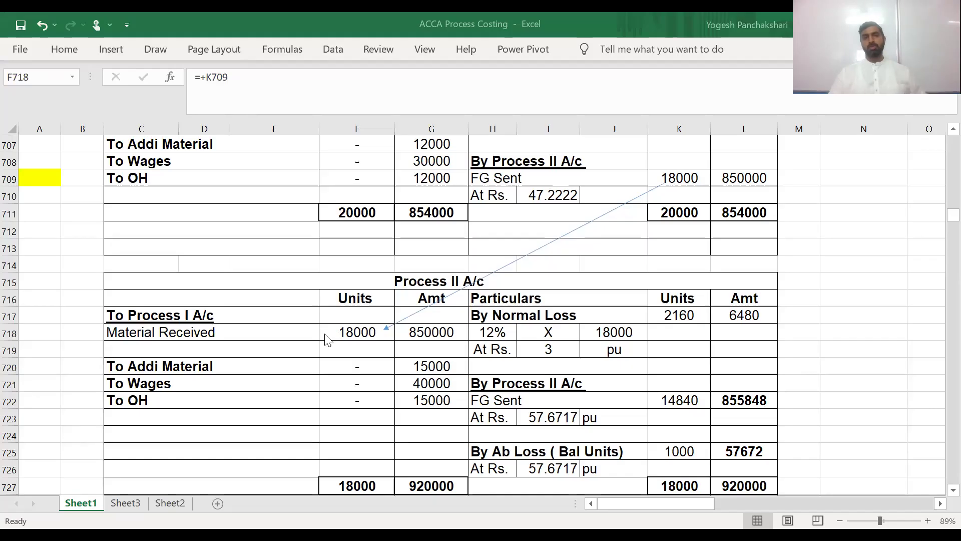
Step: Show the Process III A/c heading in row 731, above the blank account below Process II, in black font
left_click(157, 402)
key("Down")
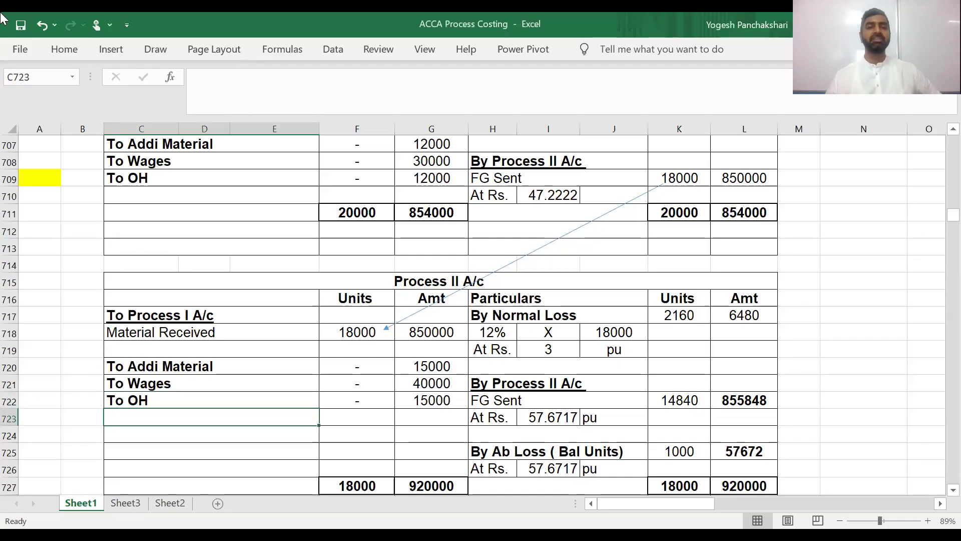
key("Down")
key("Down")
key("Down")
key("Down")
key("Down")
key("Down")
key("Down")
key("Down")
key("Down")
key("Down")
key("Down")
key("Down")
key("Down")
key("Down")
key("Down")
key("Down")
key("Down")
key("Down")
key("Down")
key("Down")
key("Up")
key("Up")
key("Up")
key("Up")
key("Up")
key("Up")
key("Up")
key("Up")
key("Up")
key("Up")
key("Up")
key("Up")
key("Up")
key("Up")
key("Up")
key("Up")
key("shift+Down")
key("shift+Down")
key("shift+Right")
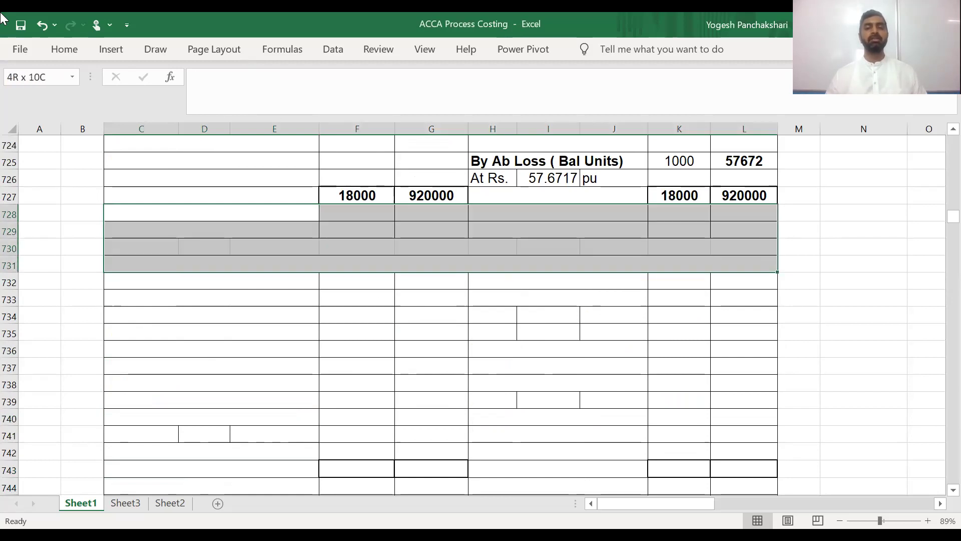
key("ctrl+z")
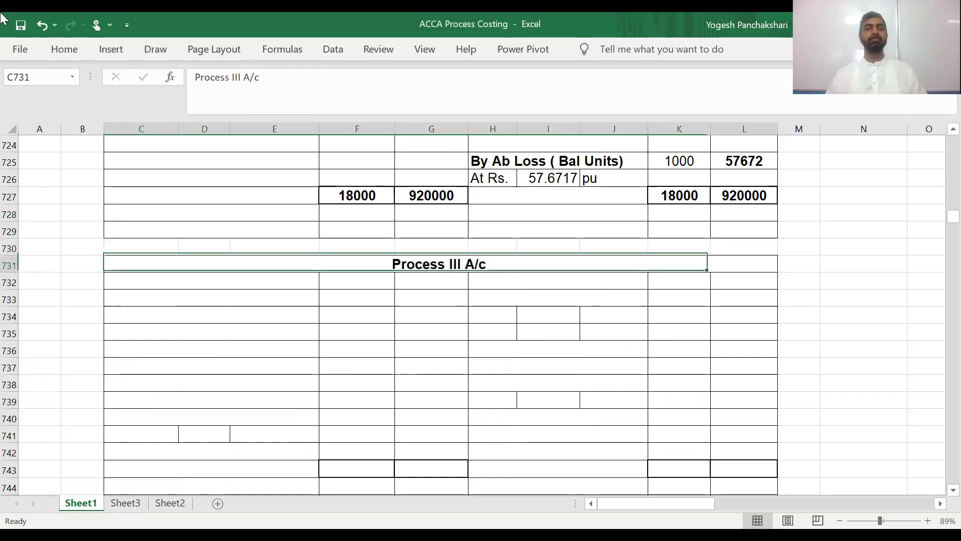
Step: Show the Units, Amt and Particulars column headings of the Process III account in row 732 in black font
key("Down")
key("shift+Right")
key("shift+Right")
key("shift+Right")
key("shift+Right")
key("shift+Right")
key("shift+Right")
type("Units\tAmt\tParticulars\tUnits\tAmt")
Step: Show the Process III material received entry in C733:G734, with 14840 units and 855848, in black font
key("Down")
key("shift+Down")
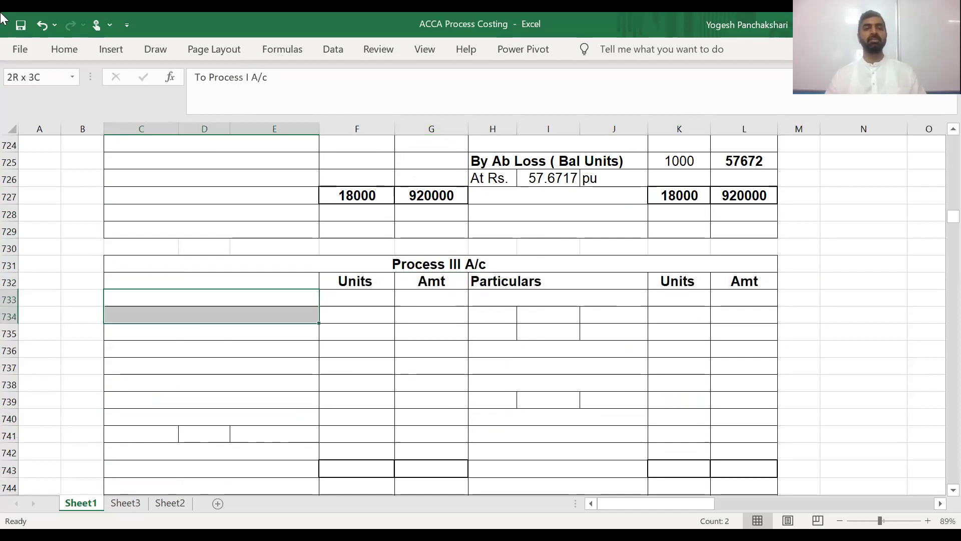
key("shift+Right")
key("shift+Right")
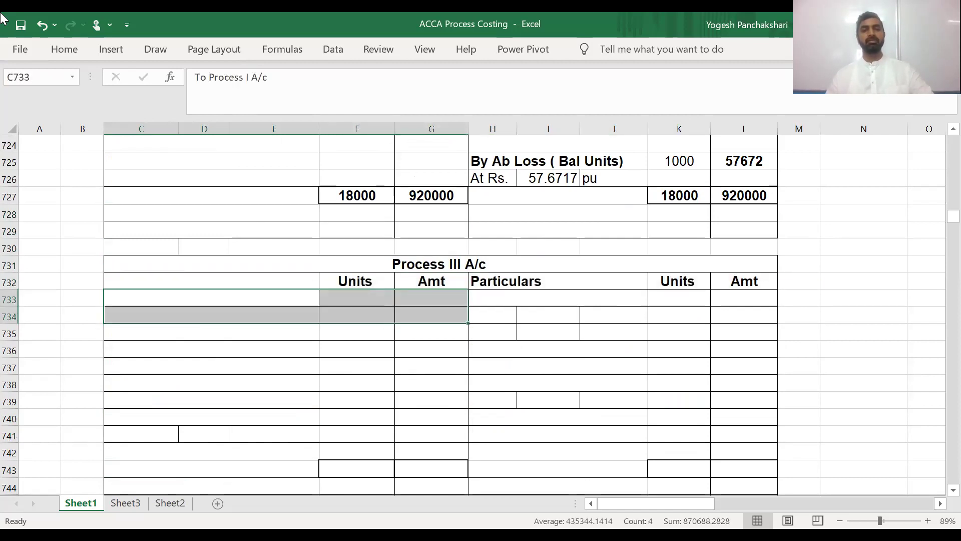
key("shift+BackSpace")
Step: Correct the debit entry heading in C733 to "To Process II A/c"
key("F2")
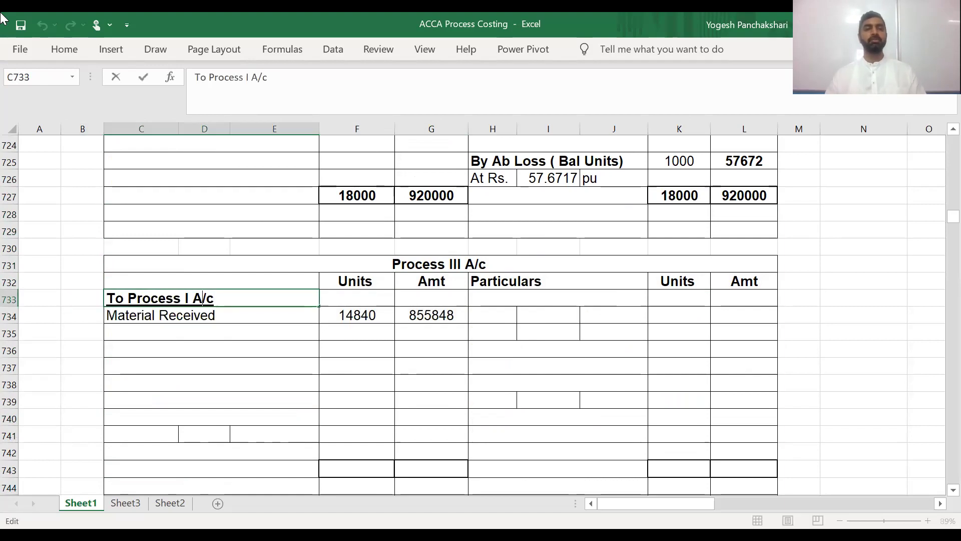
type("I")
key("Return")
Step: Draw a straight arrow downward from row 729 to row 735 over the particulars column of the Process III account
key("alt+n")
key("s")
key("h")
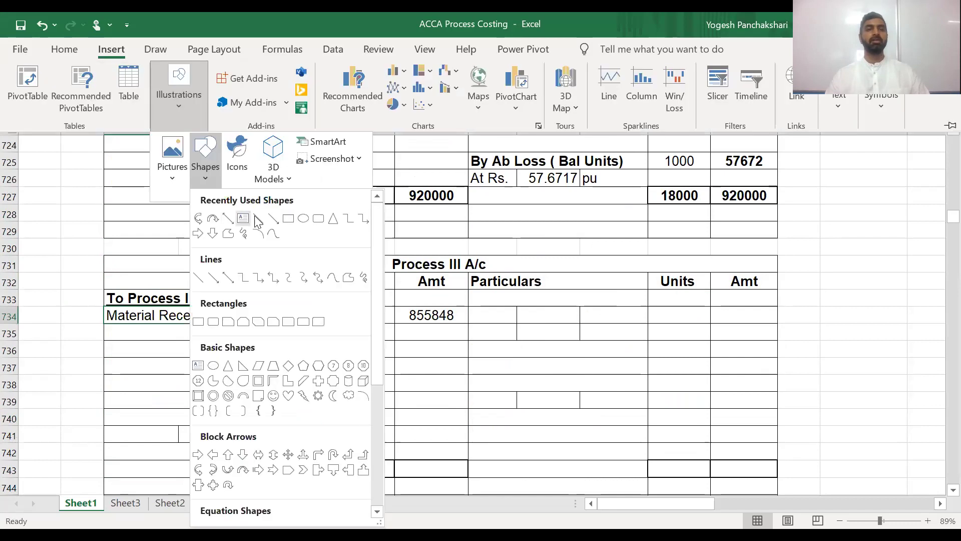
left_click(278, 221)
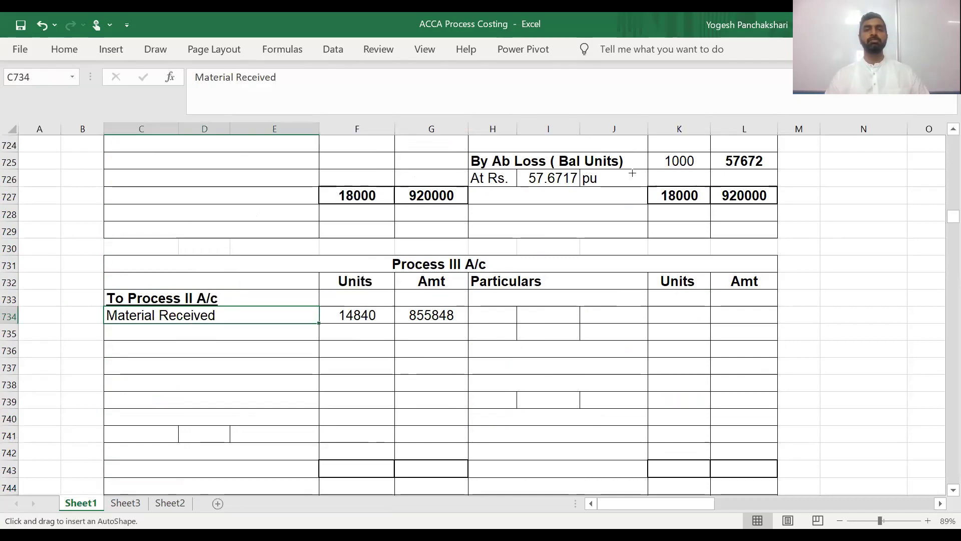
left_click_drag(181, 226, 176, 336)
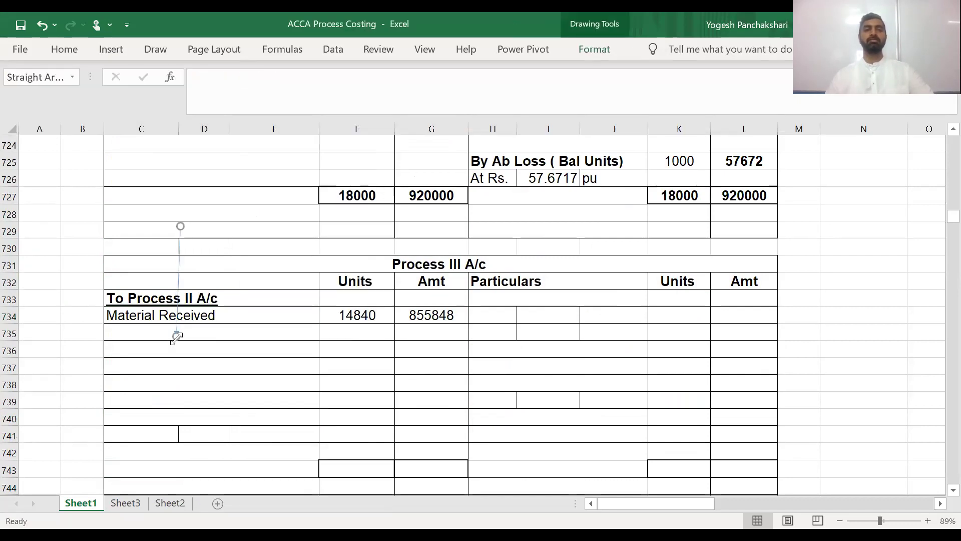
Step: Reposition the arrow so it runs from Process II's FG sent units in K722 to Process III's material received units in column F
left_click(184, 198)
key("Up")
key("Up")
key("Up")
key("Up")
key("Up")
key("Up")
key("Up")
key("Up")
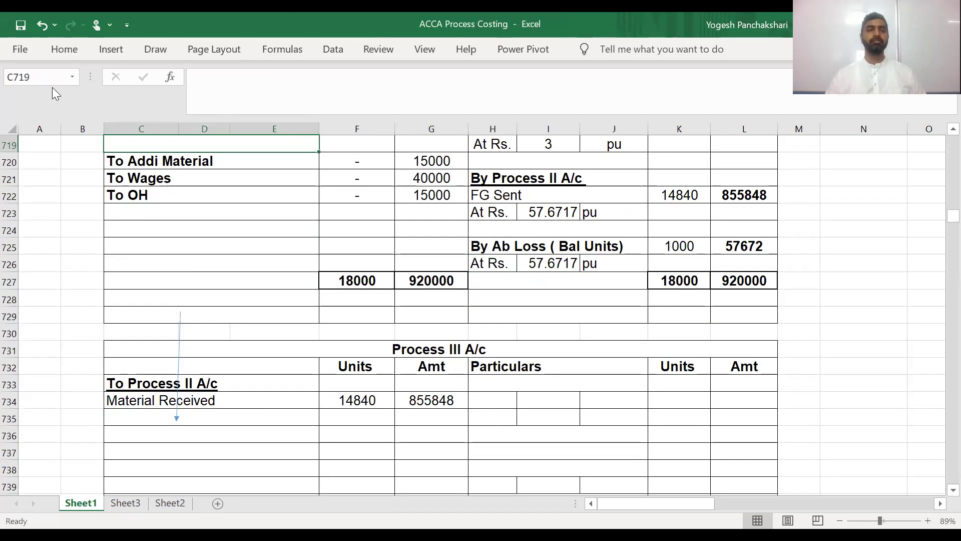
left_click(178, 326)
left_click_drag(179, 326, 664, 210)
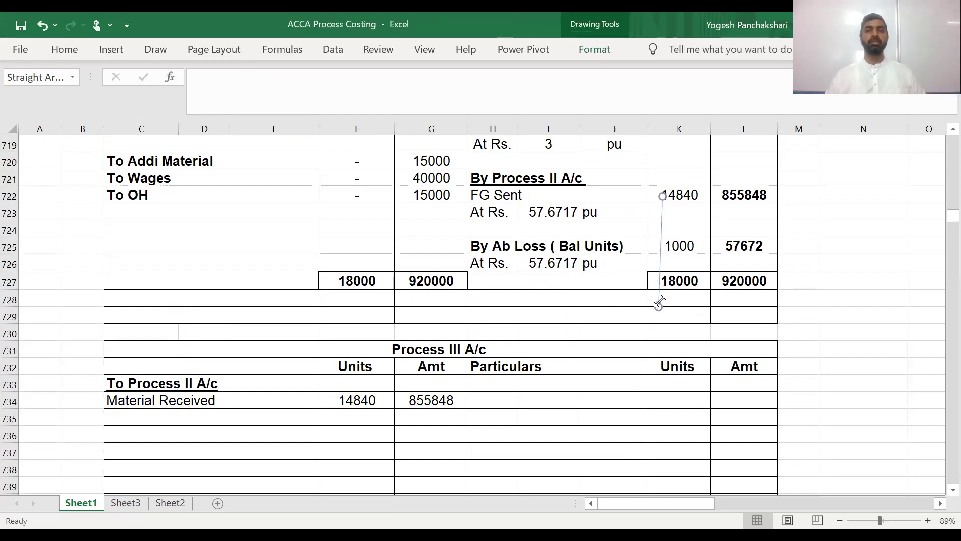
left_click_drag(660, 303, 376, 386)
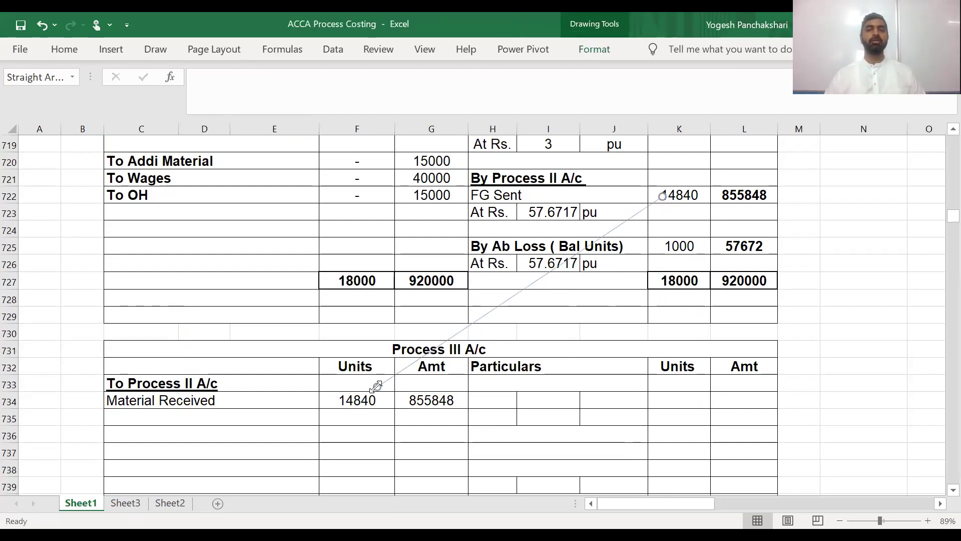
left_click(230, 385)
Step: Show the Process III additional material 34000, wages 23000 and OH 16000 entries in C735:G738 in black font
key("Down")
key("Down")
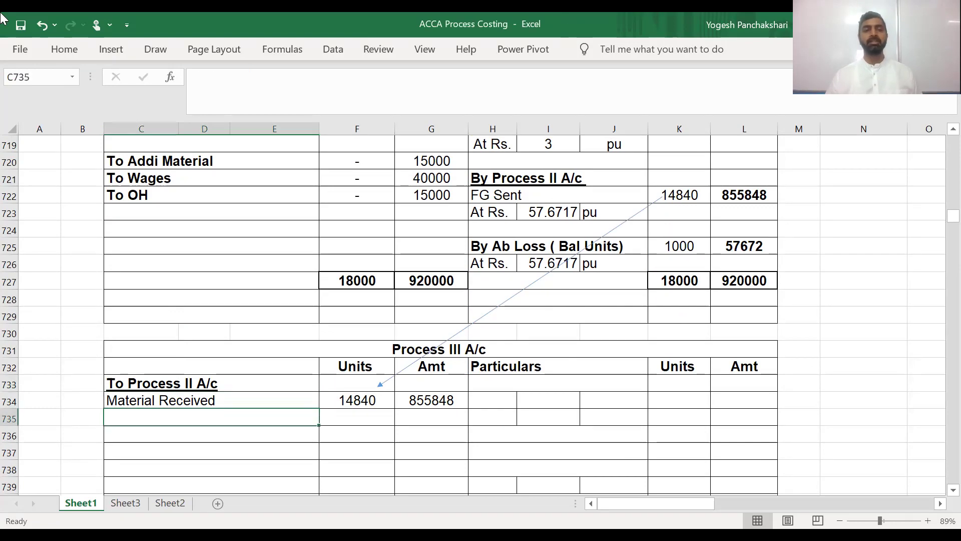
key("Down")
key("Down")
key("Down")
key("Down")
key("Down")
key("Down")
key("Down")
key("Up")
key("Up")
key("Up")
key("Up")
key("Up")
key("Up")
key("Up")
key("shift+Down")
key("shift+Down")
key("shift+Down")
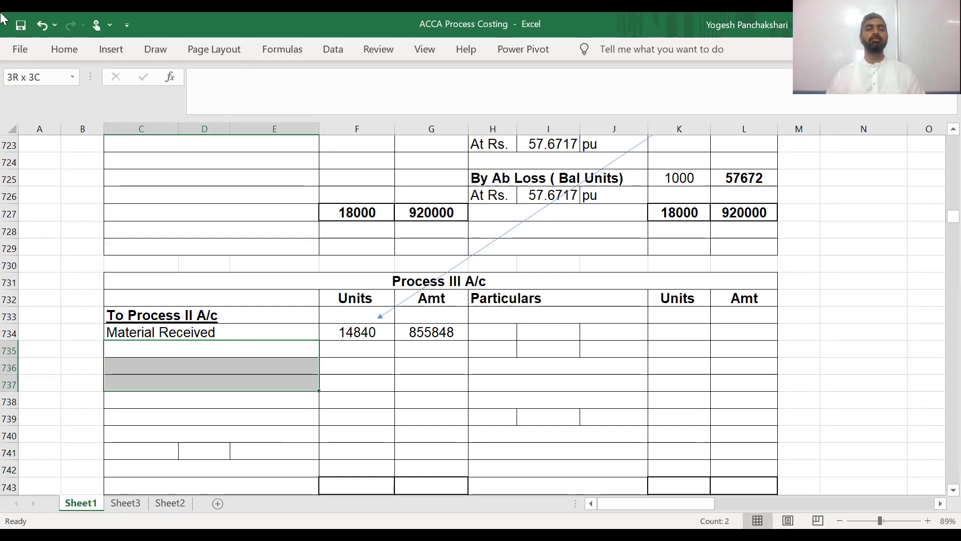
key("shift+Right")
key("shift+Right")
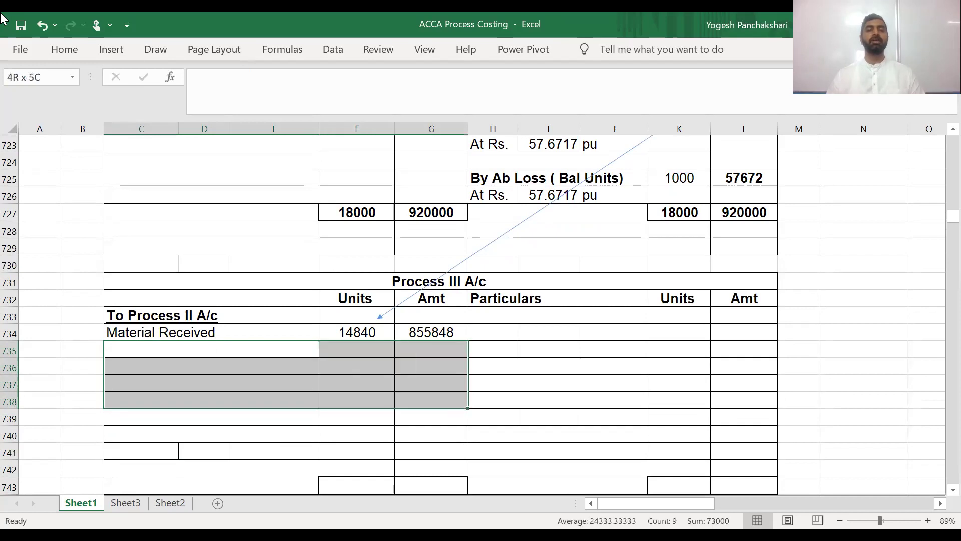
left_click(67, 52)
left_click(210, 102)
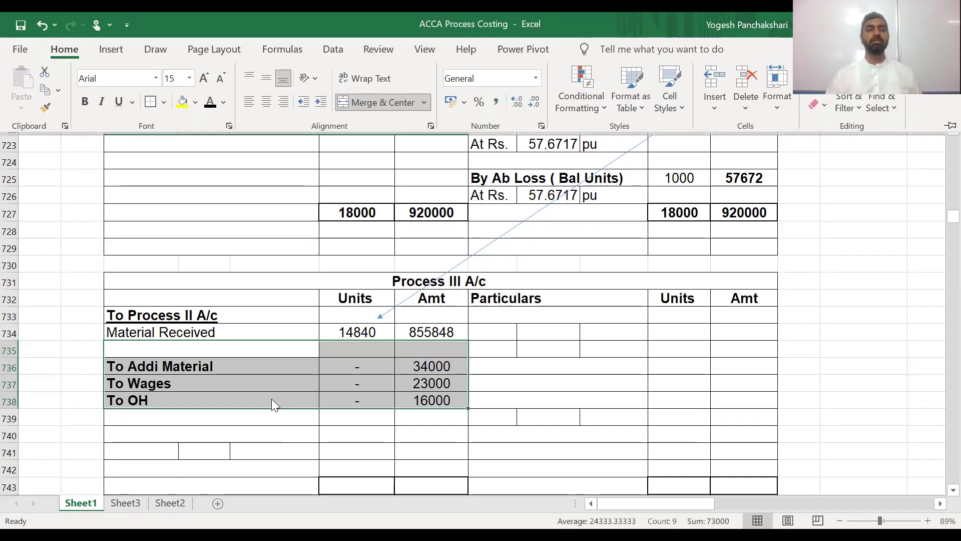
Step: Show the Process III normal loss particulars in H733:J735, 5% X 14840 at Rs. 4 pu, in black font
left_click(490, 380)
key("Up")
key("Up")
key("Up")
key("Up")
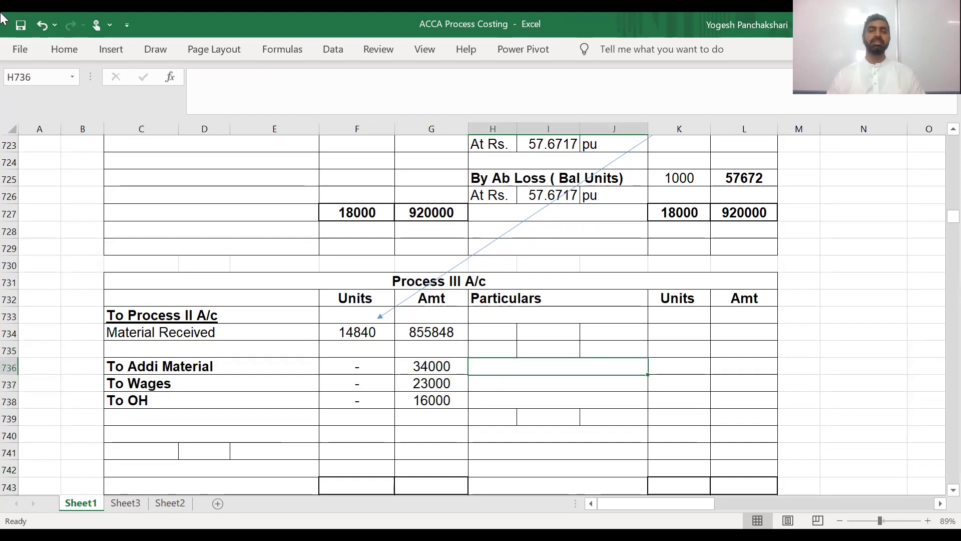
key("shift+Down")
key("shift+Down")
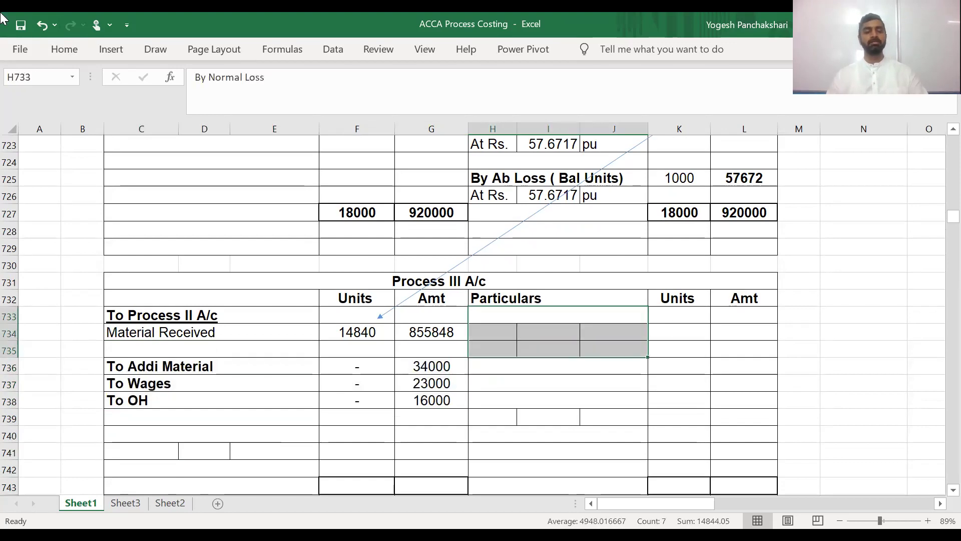
key("F4")
key("Down")
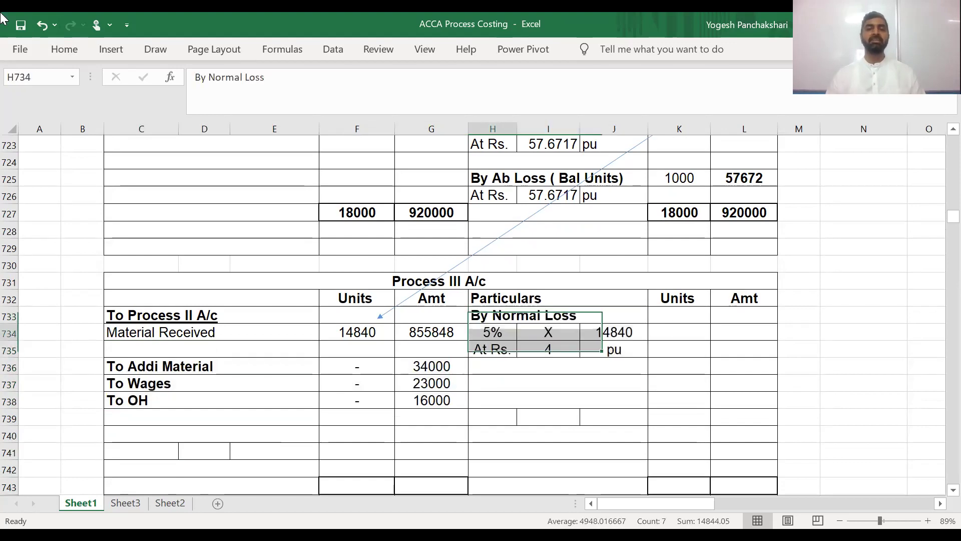
Step: Show the Process III normal loss of 742 units and amount of 2968 in K733:L735 in black font
key("Right")
key("Down")
key("Right")
key("Right")
key("Up")
key("Up")
key("F4")
key("shift+Down")
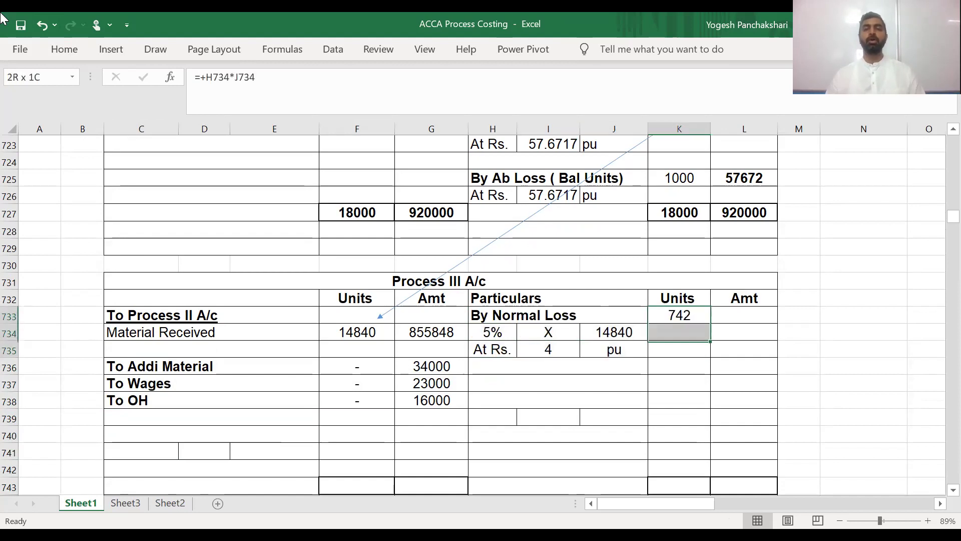
key("shift+Down")
key("shift+Right")
key("F4")
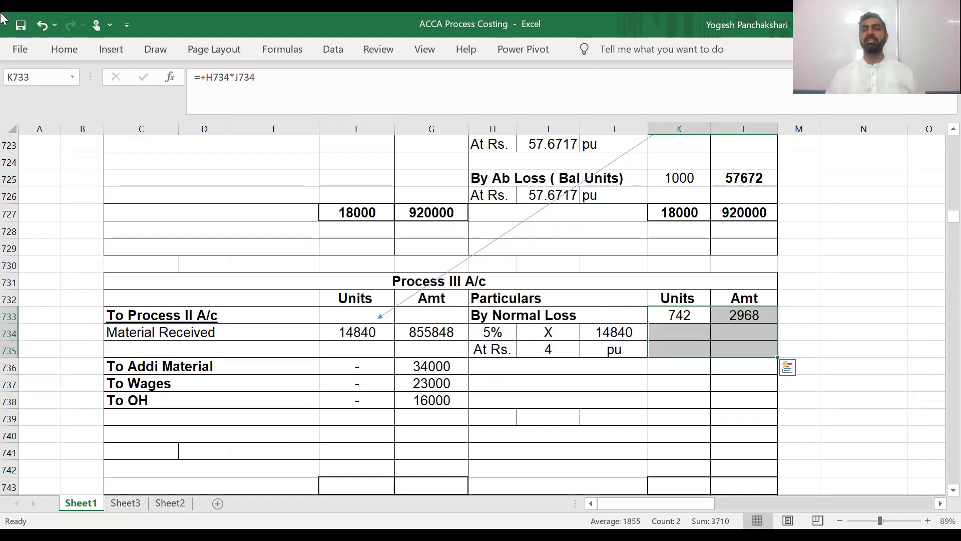
Step: Show the By Process II A/c and FG Sent labels in H737:H738 of the Process III account in black font
key("Down")
key("Down")
key("Left")
key("Left")
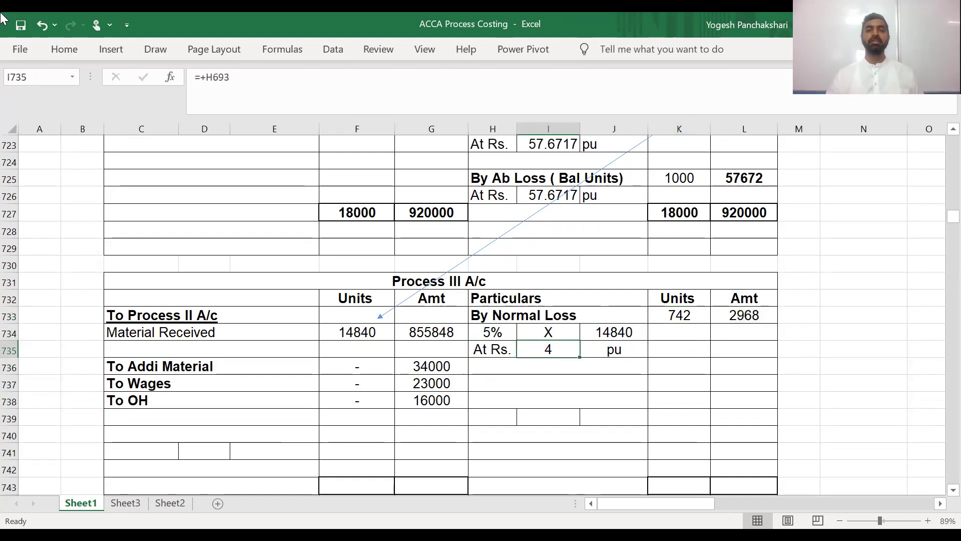
key("Down")
key("Down")
key("Down")
key("Up")
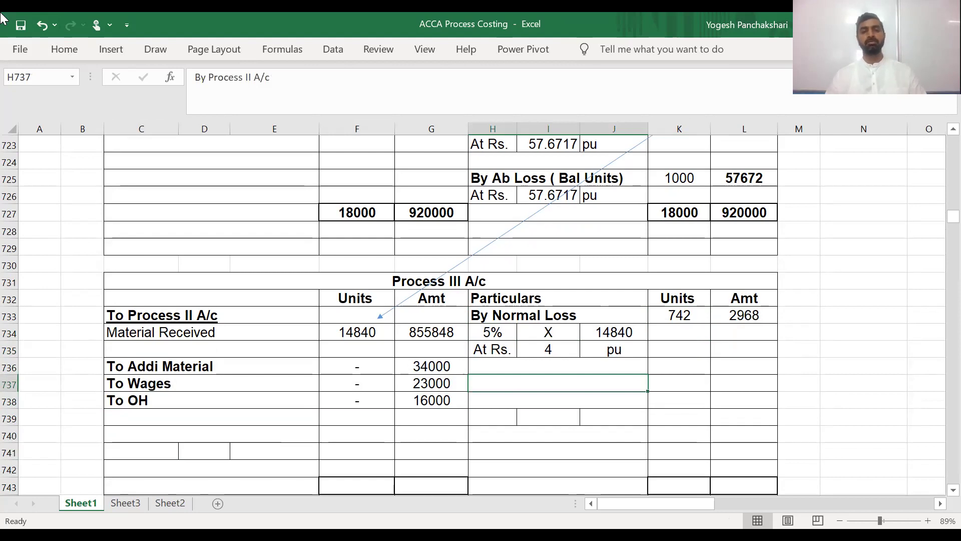
key("shift+Down")
key("F4")
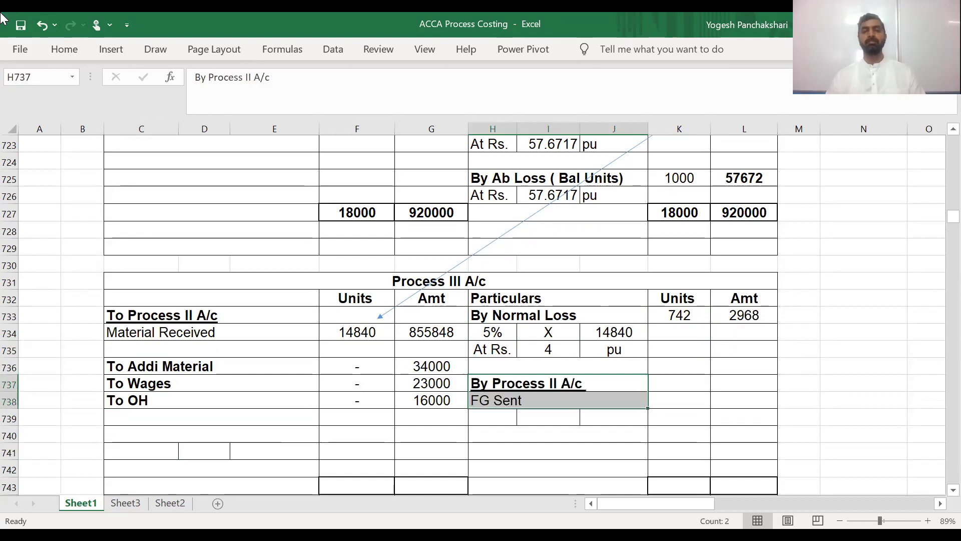
Step: Change the credit entry heading in H737 to "By Stores A/c"
key("shift+Up")
key("F2")
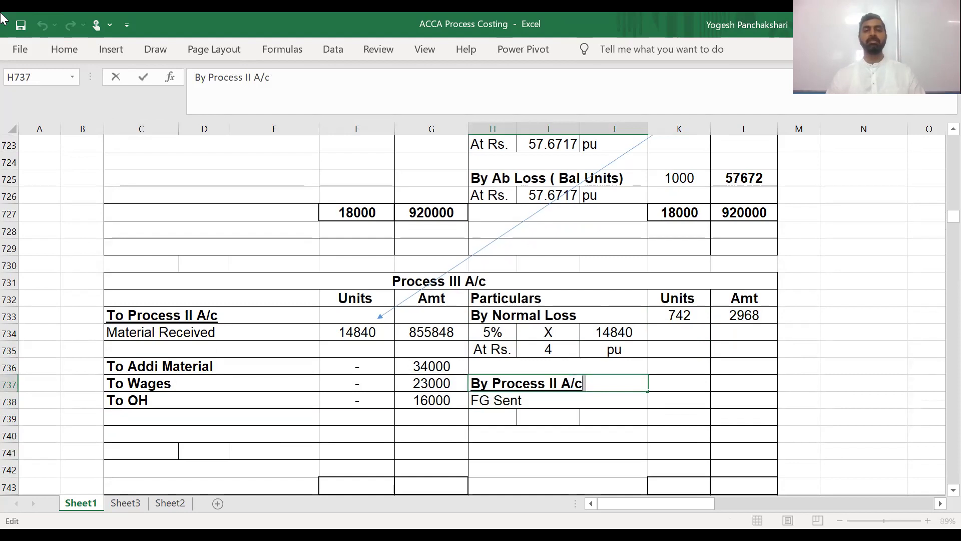
key("ctrl+shift+Left")
key("ctrl+shift+Left")
key("ctrl+shift+Left")
type("St")
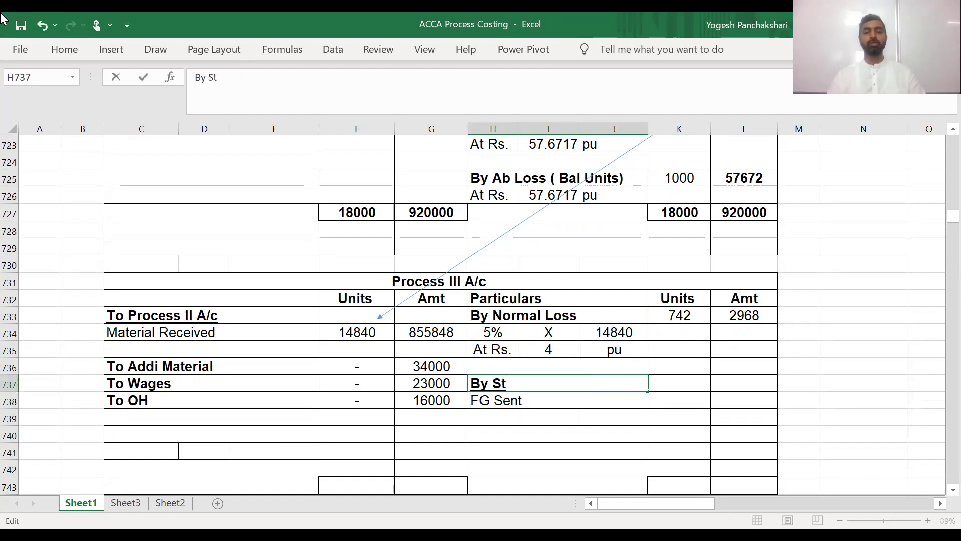
type("ores A?c")
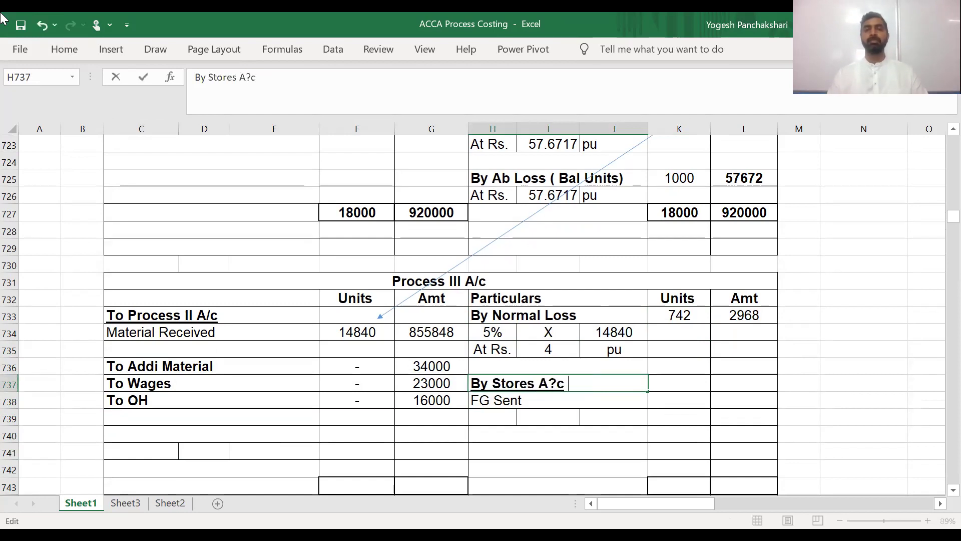
key("BackSpace")
key("BackSpace")
type("/")
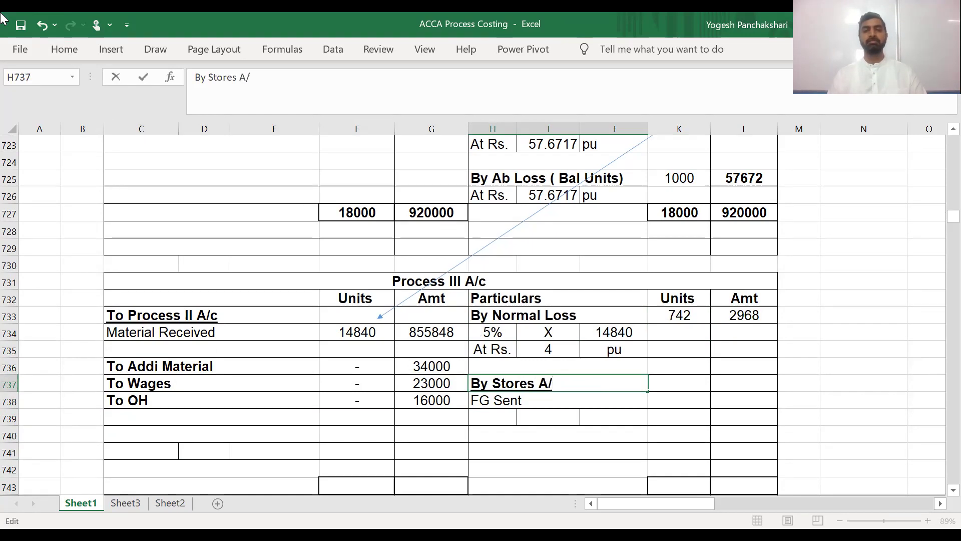
type("c")
Step: Show the 14098 FG units sent to stores in K737:K738 in black font
key("Tab")
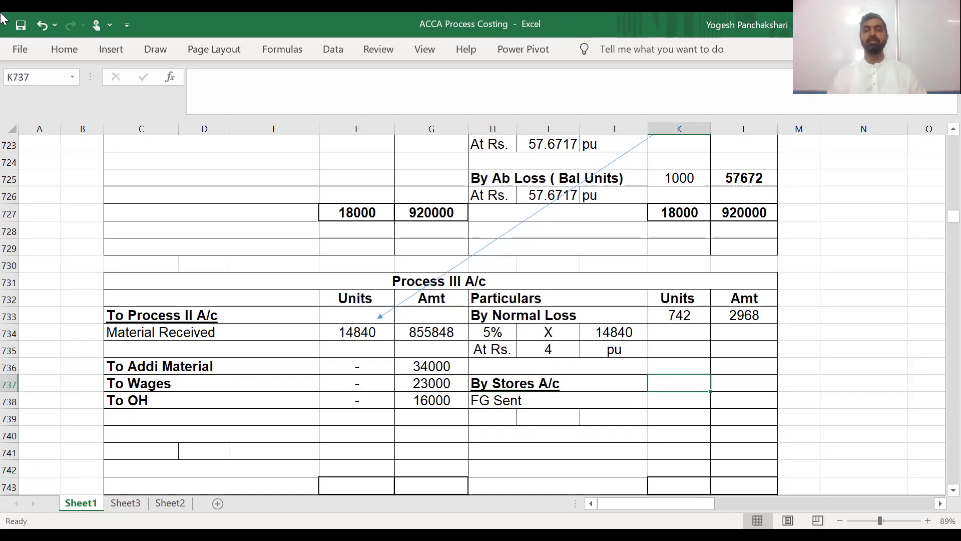
key("shift+Down")
left_click(72, 52)
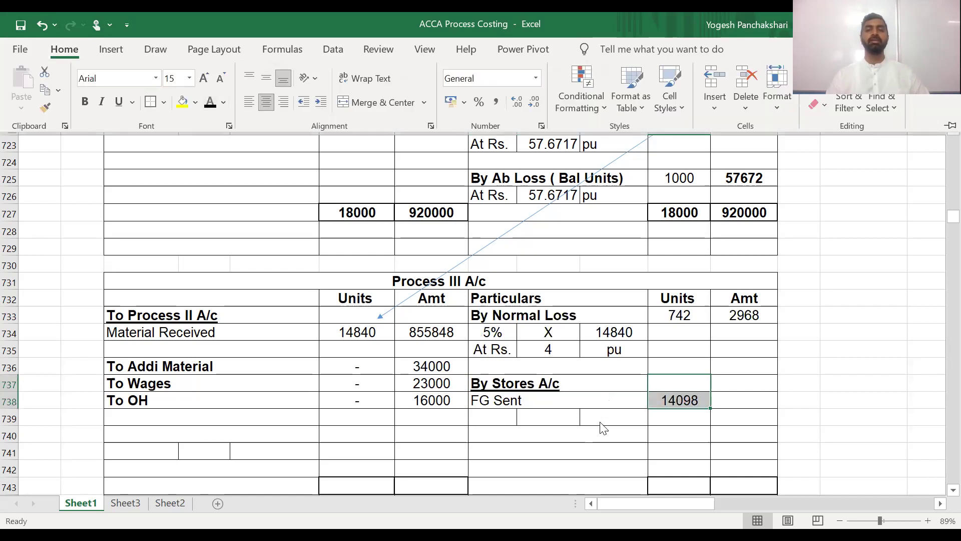
left_click(491, 399)
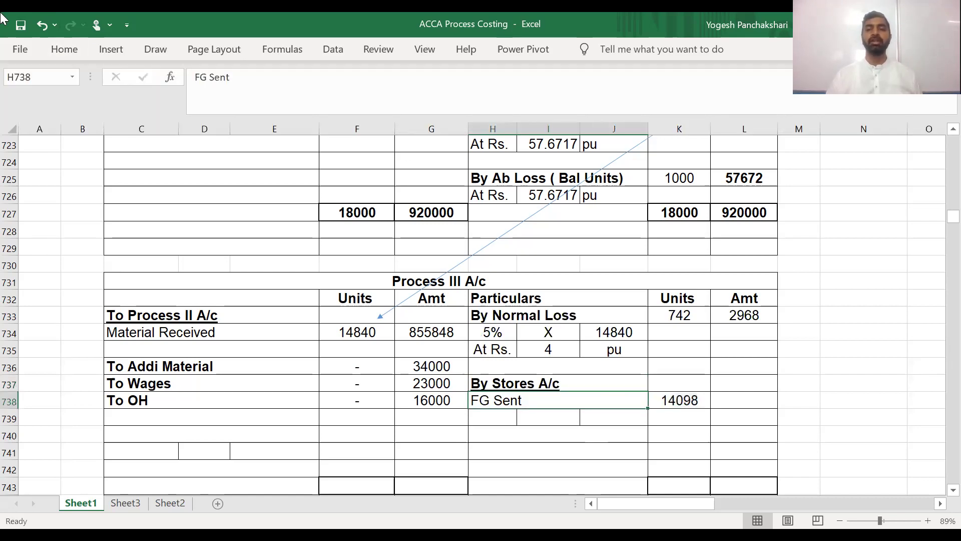
Step: Set the actual FG units produced for Process III in H695 to 14600
key("Tab")
key("Up")
key("Up")
key("Up")
key("Up")
key("Up")
key("Up")
key("Up")
key("Up")
key("Up")
key("Up")
key("Up")
key("Up")
key("Up")
key("Up")
key("Up")
key("Up")
key("Up")
key("Up")
key("Up")
key("Up")
key("Up")
key("Up")
key("Up")
key("Up")
key("Up")
key("Up")
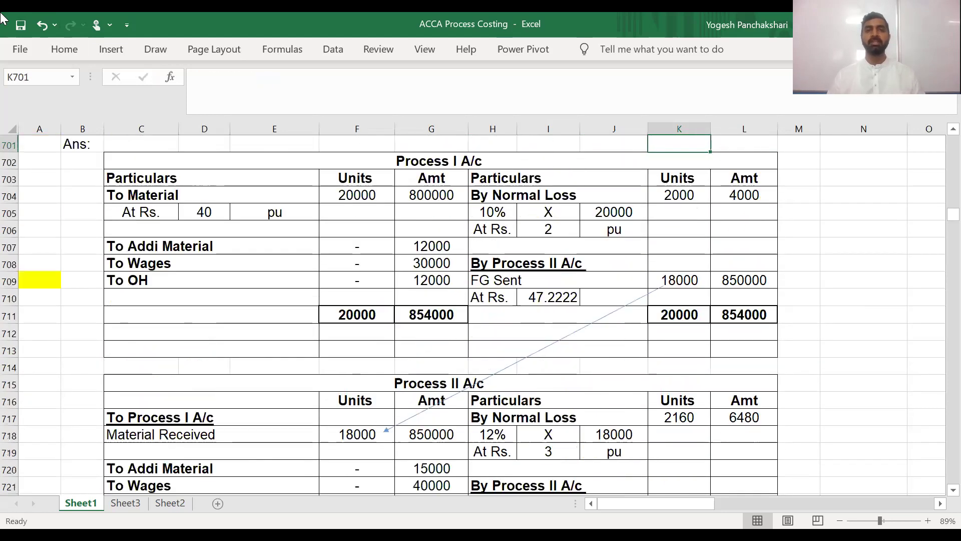
key("Down")
key("Down")
key("Down")
key("Down")
key("Down")
key("Down")
key("Down")
key("Down")
key("Down")
key("Down")
key("Down")
key("Down")
key("Down")
key("Down")
key("Left")
key("Left")
key("Left")
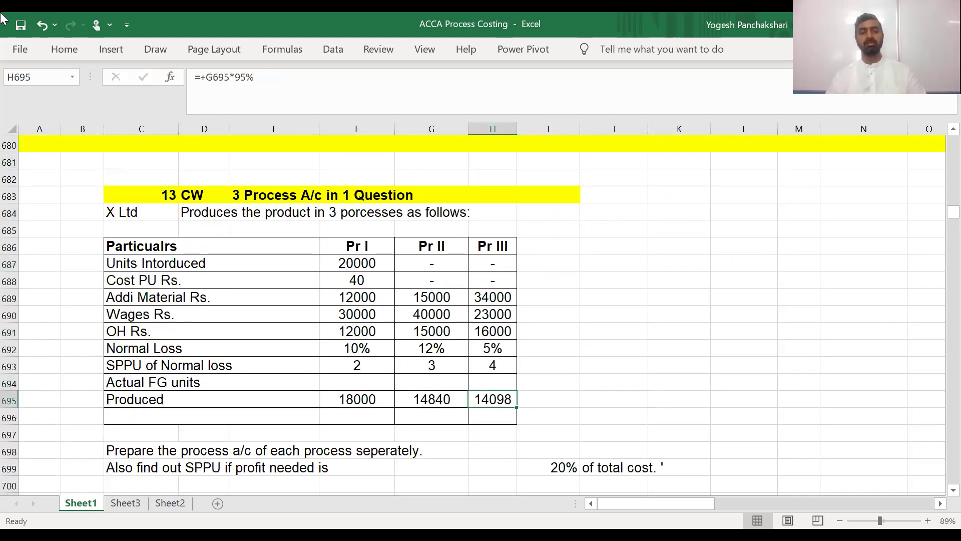
type("14")
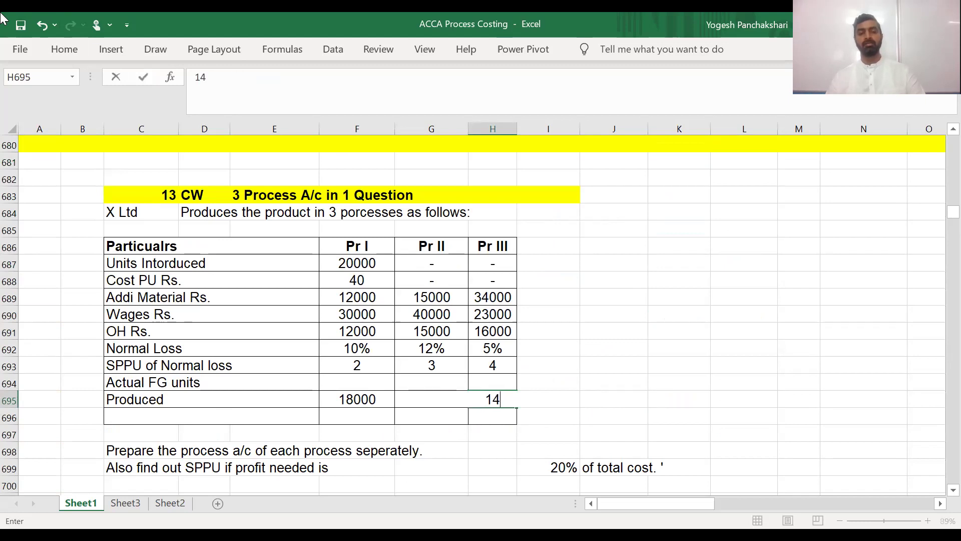
type("600")
key("Return")
Step: Show the Process III credit-side units total of 15342 in K739:K743 in black font
key("Down")
key("Down")
key("Down")
key("Down")
key("Down")
key("Down")
key("Down")
key("Down")
key("Down")
key("Down")
key("Down")
key("Down")
key("Down")
key("Down")
key("Down")
key("Down")
key("Down")
key("Down")
key("Down")
key("Down")
key("Down")
key("Down")
key("Down")
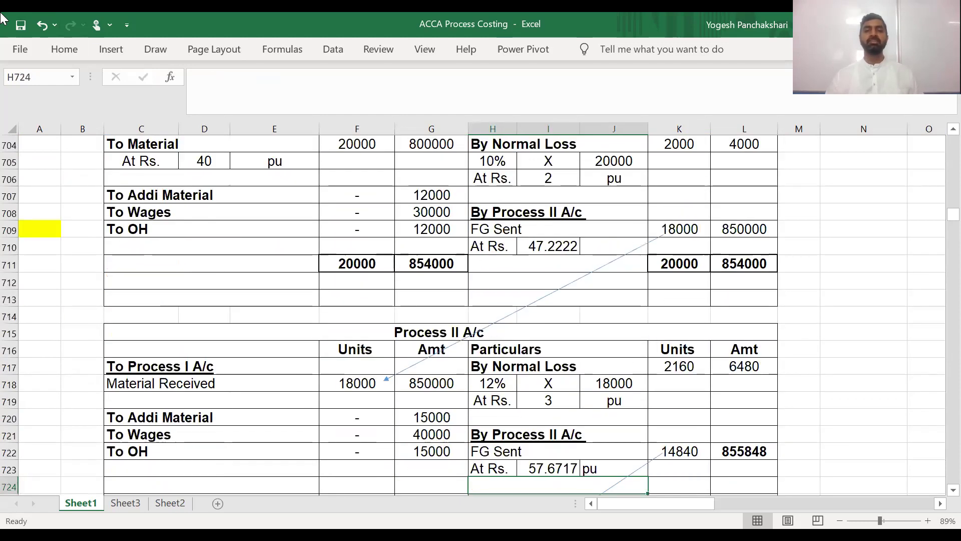
key("Down")
key("Down")
key("Down")
key("Down")
key("Down")
key("Down")
key("Down")
key("Down")
key("Down")
key("Down")
key("Down")
key("Down")
key("Down")
key("Down")
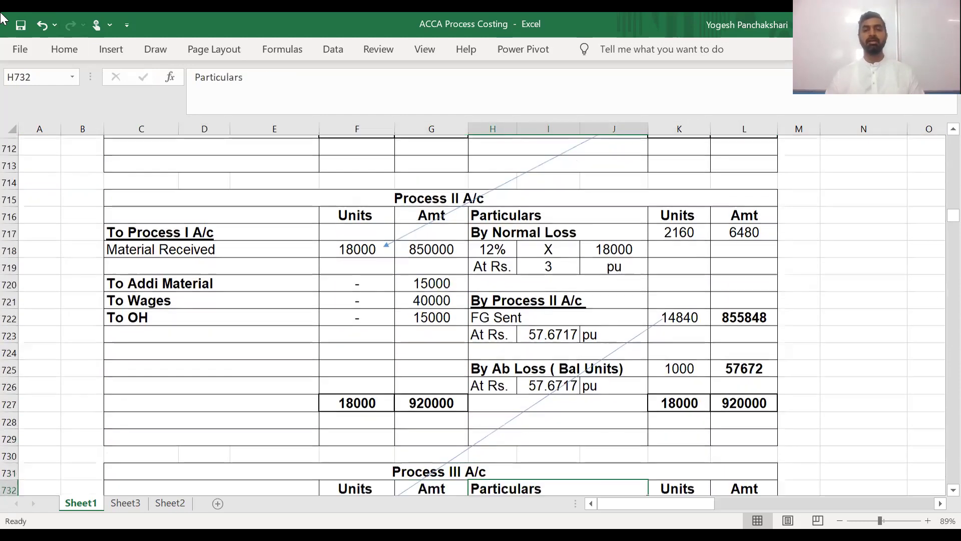
key("Down")
key("Down")
key("Up")
key("Up")
key("Up")
key("Up")
key("Up")
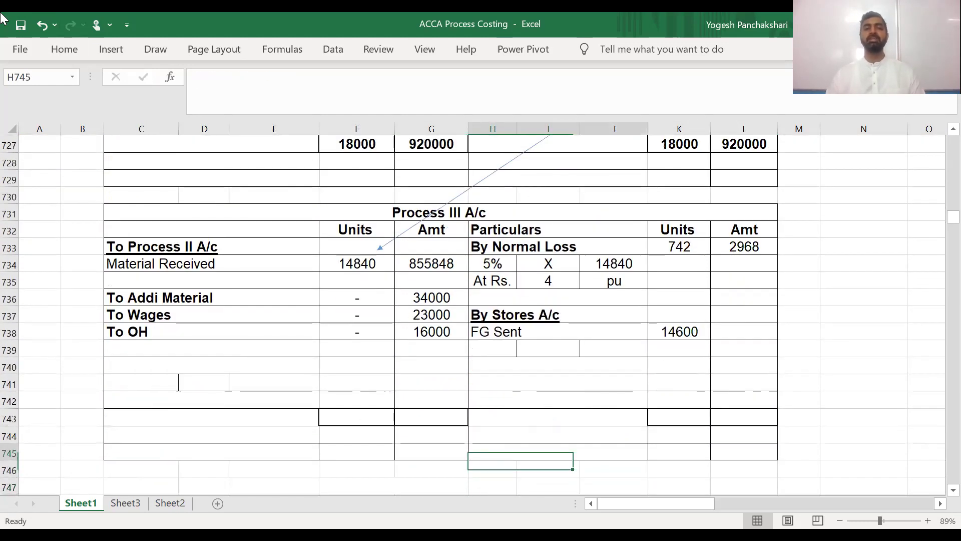
key("Right")
key("Up")
key("Up")
key("Up")
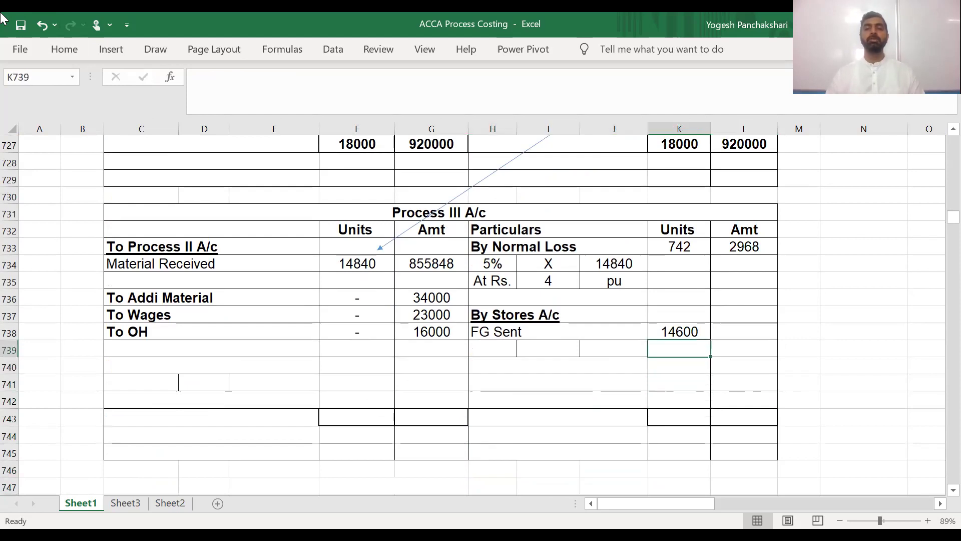
key("shift+Down")
key("shift+Down")
key("shift+Down")
key("shift+Down")
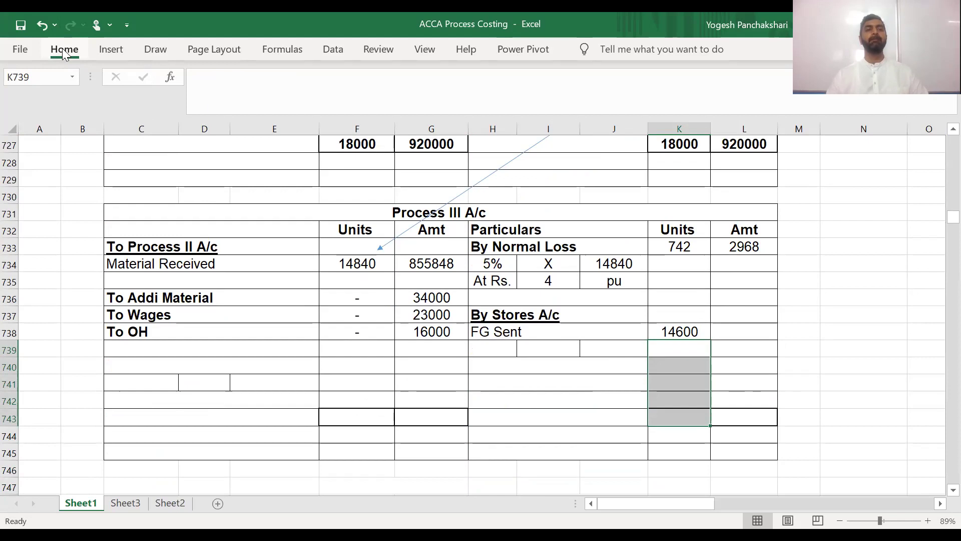
key("alt+equal")
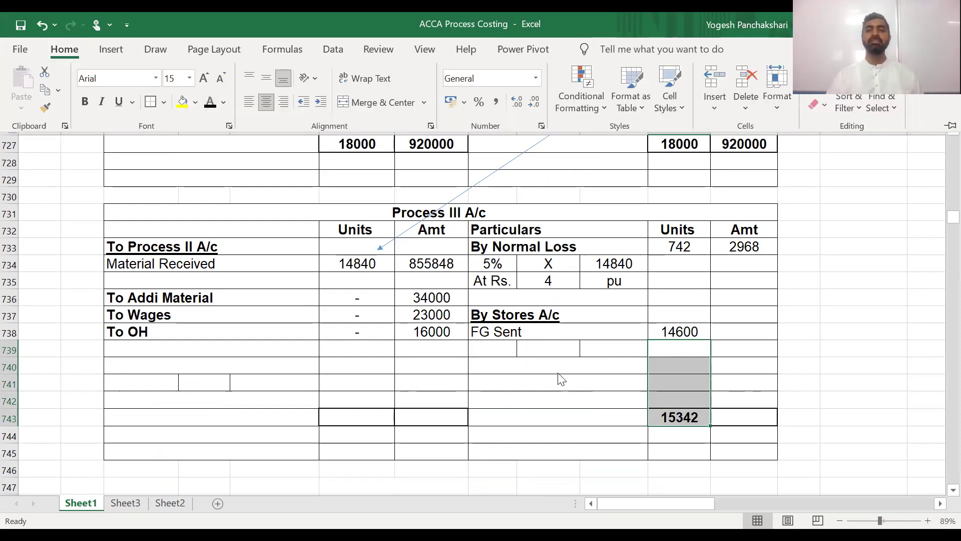
Step: Show the To Abnormal Gain label and its 502 units in C739:F740 of the Process III account in black font
left_click(345, 269)
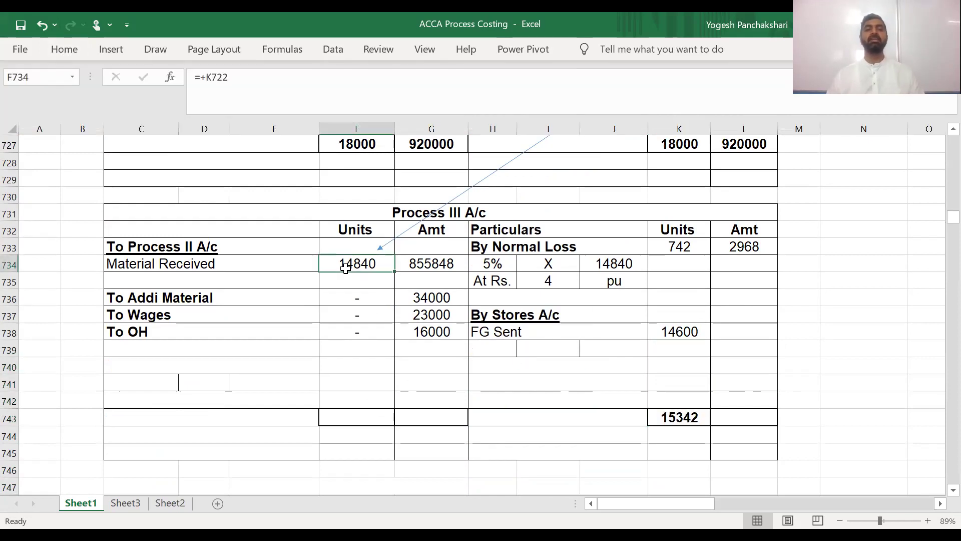
left_click(210, 281)
left_click(82, 298)
left_click_drag(210, 349, 350, 366)
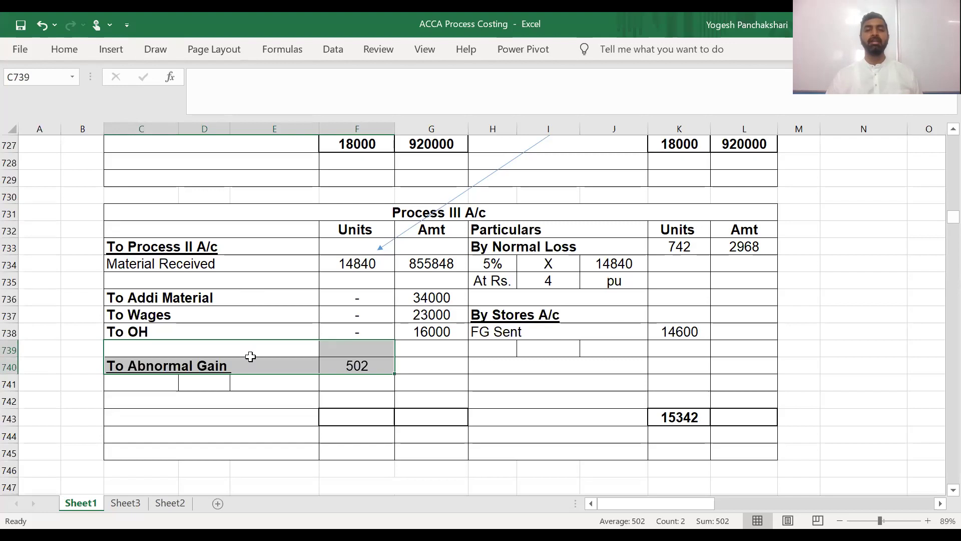
left_click(216, 421)
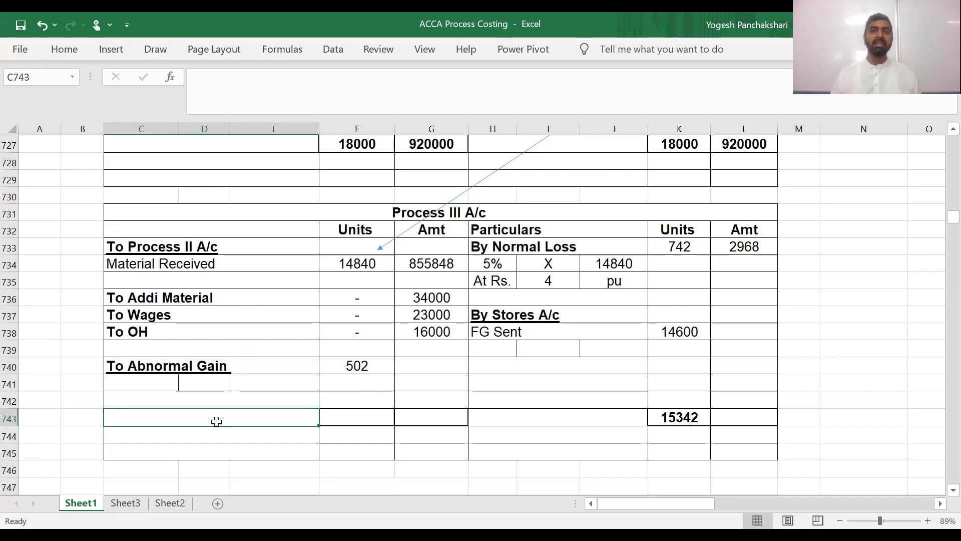
key("Down")
key("Down")
key("Down")
key("Down")
key("Down")
key("Down")
key("Down")
key("Down")
key("Down")
key("Down")
key("Down")
key("Down")
key("Down")
key("Down")
key("Down")
key("Down")
key("Down")
key("Down")
key("Down")
key("Down")
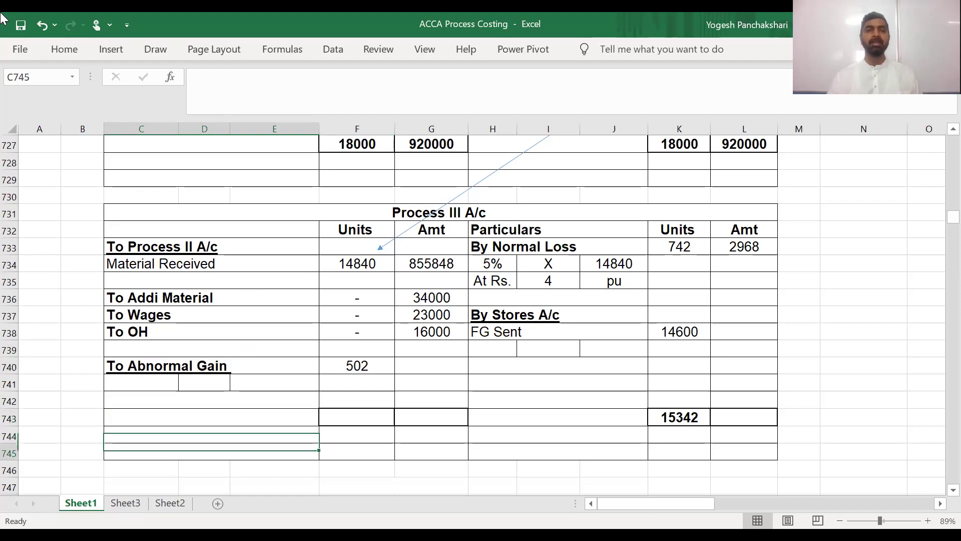
Step: Show the Pr III average cost per unit working in rows 774 to 780, through the 65.67458 pu result, in black font
key("Down")
key("Down")
key("Down")
key("Down")
key("Down")
key("Down")
key("Down")
key("Down")
key("Down")
key("Down")
key("Down")
key("Down")
key("Down")
key("Down")
key("Down")
key("Down")
key("Down")
key("Down")
key("Down")
key("Down")
key("Up")
key("Up")
key("Up")
key("Up")
key("Up")
key("Up")
key("Up")
key("Up")
key("Up")
key("Up")
key("Up")
key("Up")
key("Up")
key("Up")
key("Up")
key("Up")
key("Up")
key("Up")
key("Up")
key("Up")
key("Up")
key("Up")
key("Up")
key("Up")
key("Up")
key("Up")
key("Up")
key("Up")
key("Up")
key("Down")
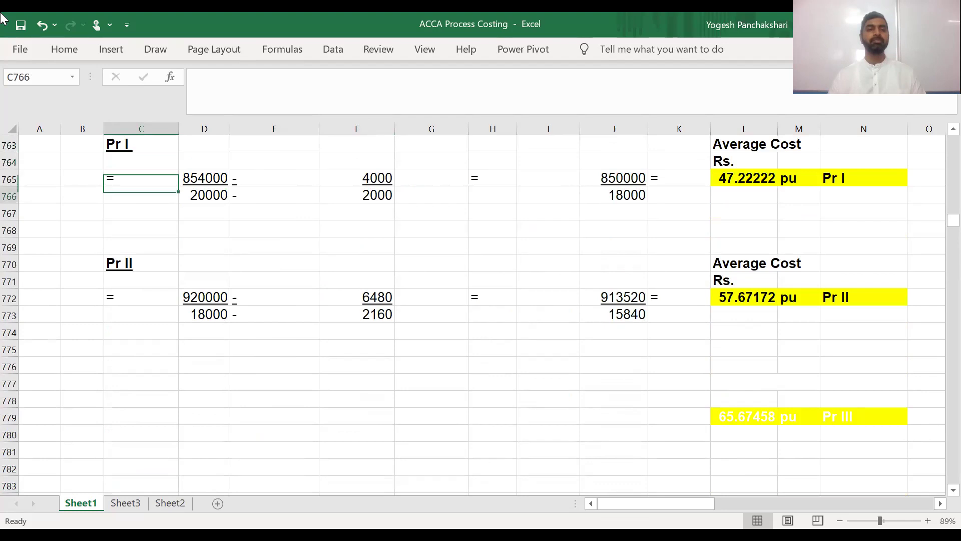
key("Down")
key("Down")
key("Down")
key("Down")
key("Down")
key("Down")
key("Down")
key("Left")
key("Down")
key("Down")
key("Down")
key("Left")
key("Up")
key("shift+Down")
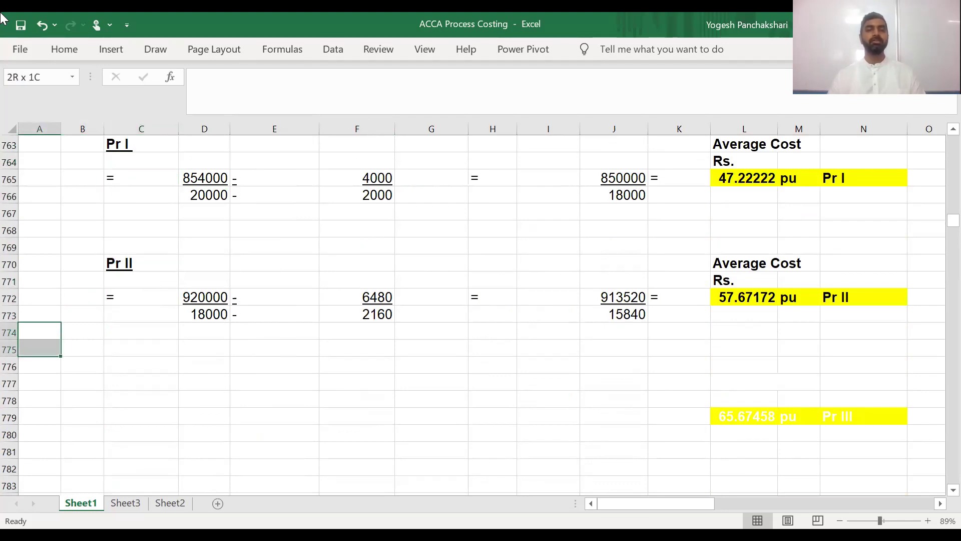
key("shift+Down")
key("shift+Down")
key("shift+Down")
key("shift+Down")
key("shift+Down")
key("shift+Right")
key("shift+Right")
key("shift+Right")
key("shift+Right")
key("shift+Right")
key("shift+Right")
key("shift+Right")
key("shift+Right")
key("shift+Right")
key("shift+Right")
key("shift+Right")
key("shift+Right")
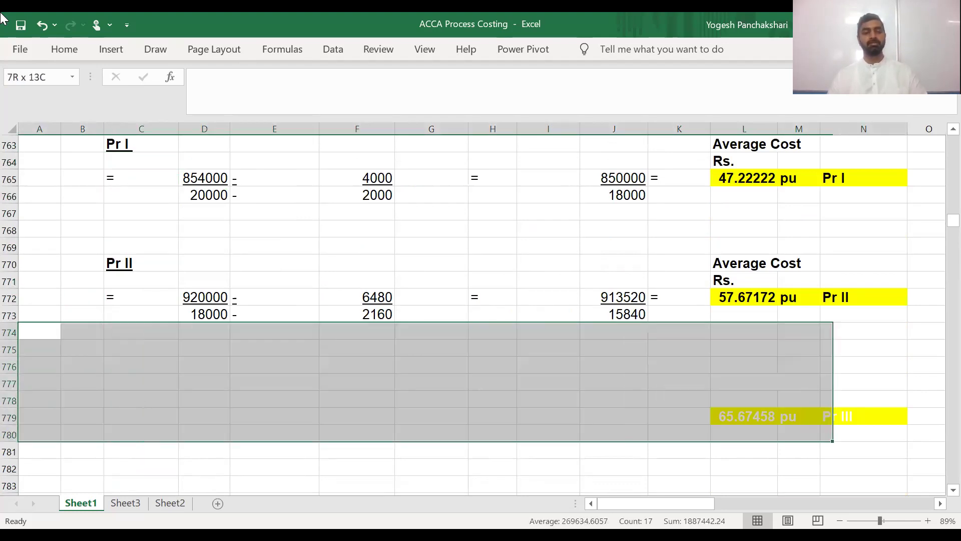
key("alt+h")
key("f")
key("c")
key("Return")
Step: Examine the Pr III average cost working, checking total cost, normal loss amount and units in rows 779 and 780
key("Down")
key("Down")
key("Down")
key("Down")
key("Down")
key("Down")
key("Down")
key("Right")
key("Right")
key("Right")
key("Up")
key("Up")
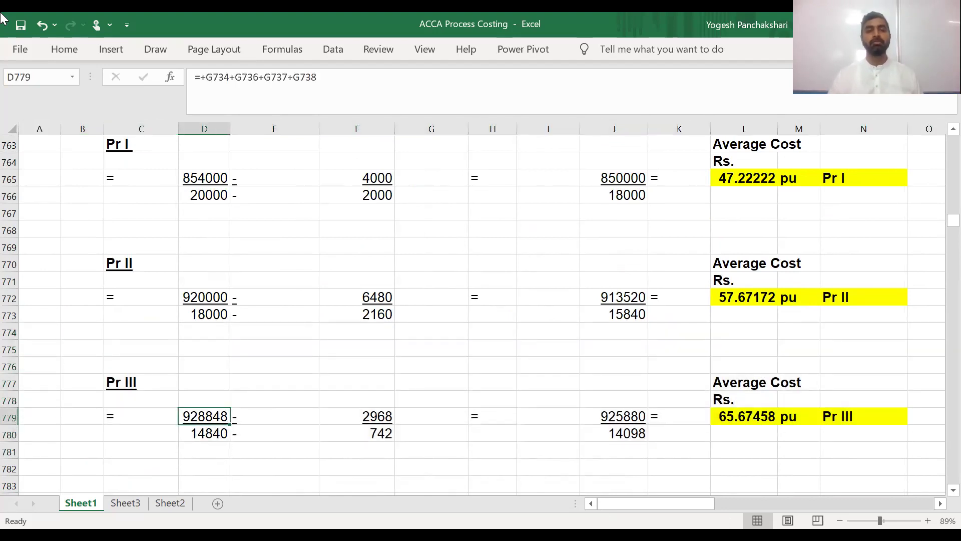
key("Right")
key("Right")
key("Right")
key("Left")
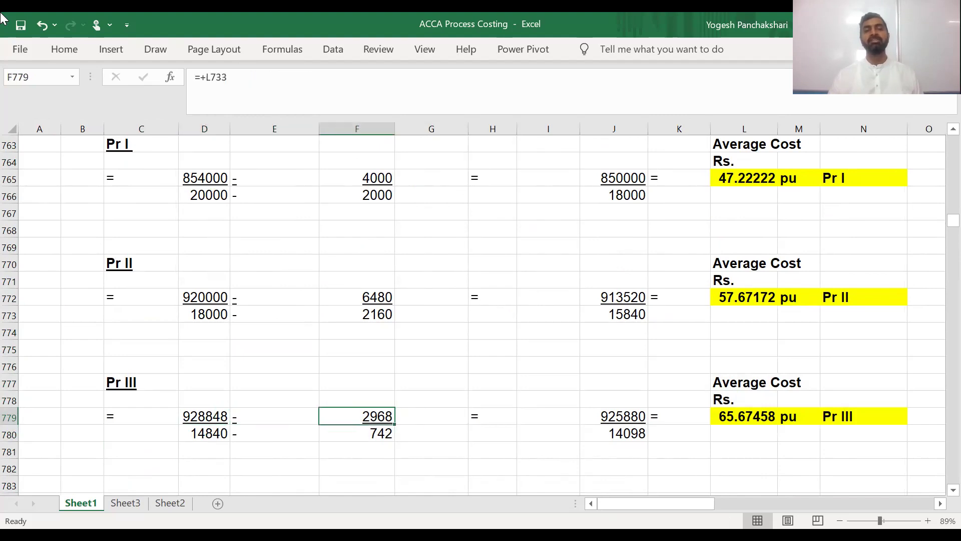
key("Page_Up")
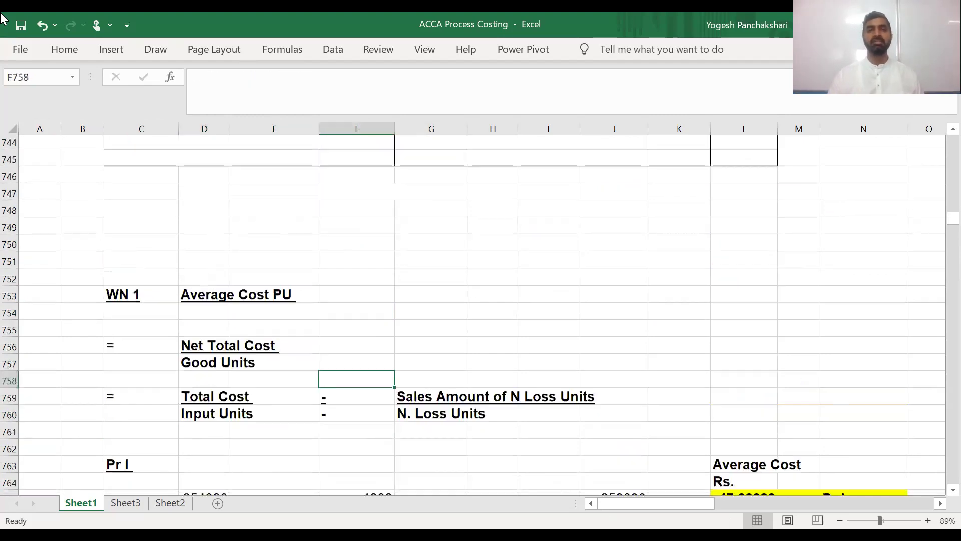
key("Page_Up")
key("Page_Down")
key("Page_Down")
key("Page_Down")
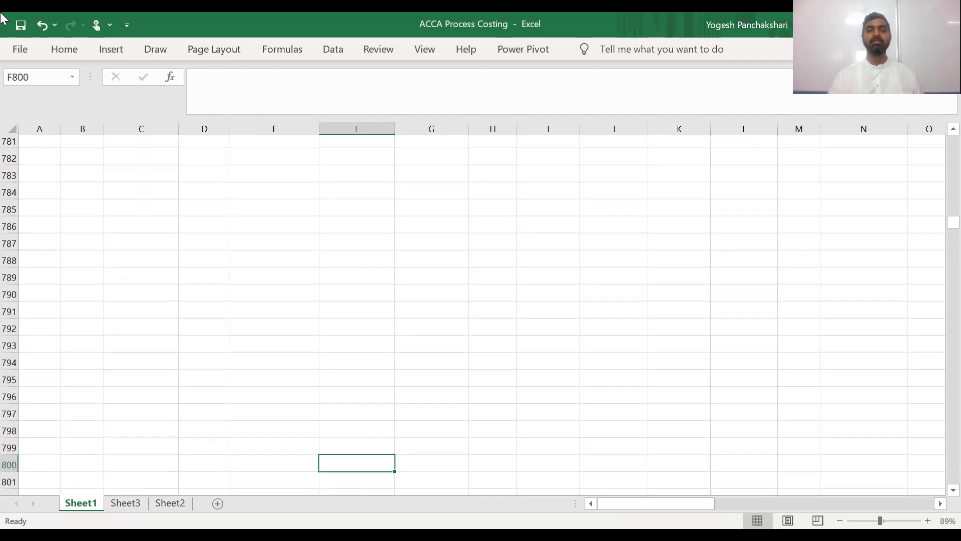
key("Page_Up")
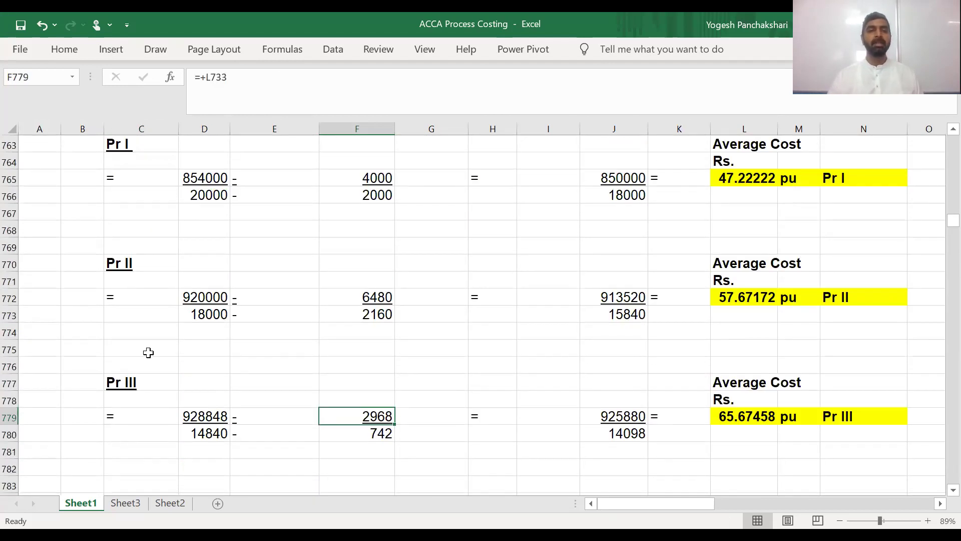
left_click(202, 432)
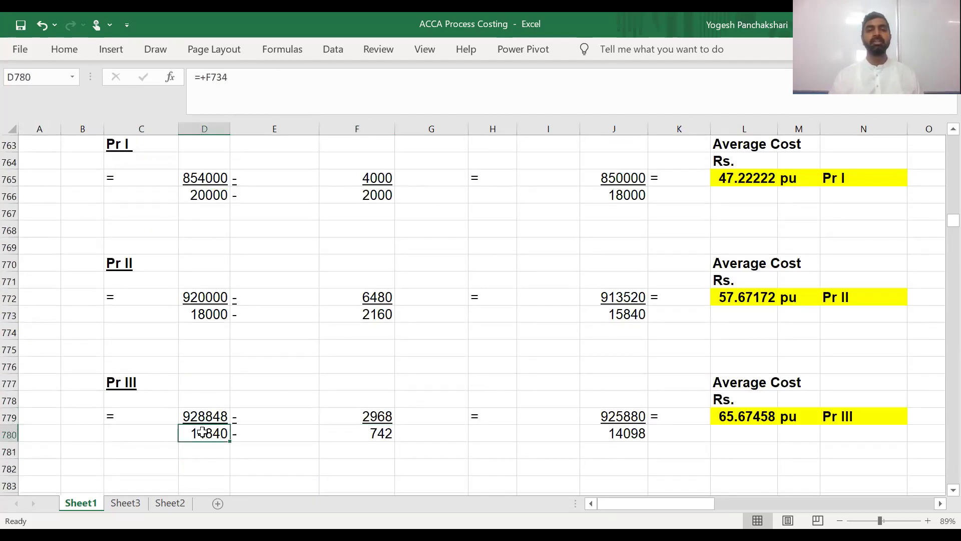
left_click(382, 432)
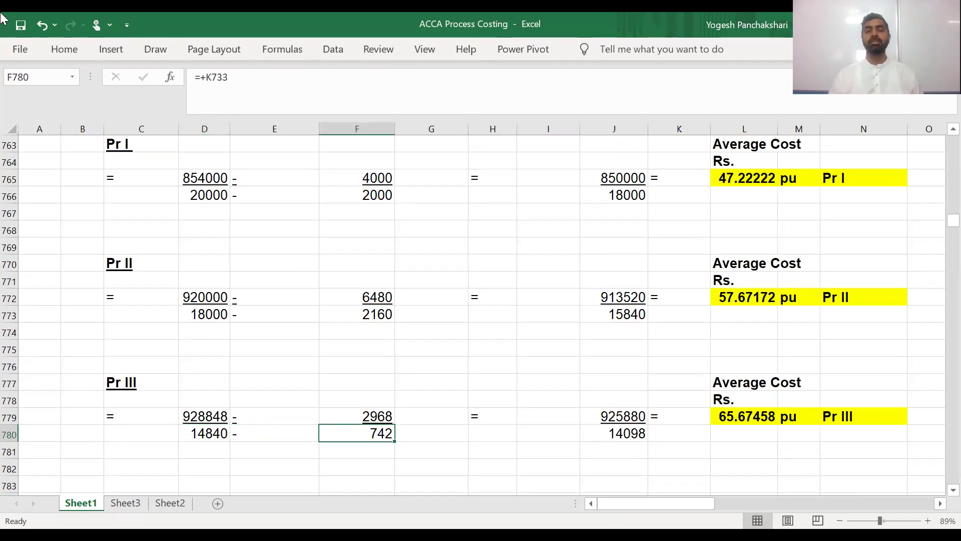
key("Right")
key("Right")
key("Right")
key("Right")
key("Right")
key("Up")
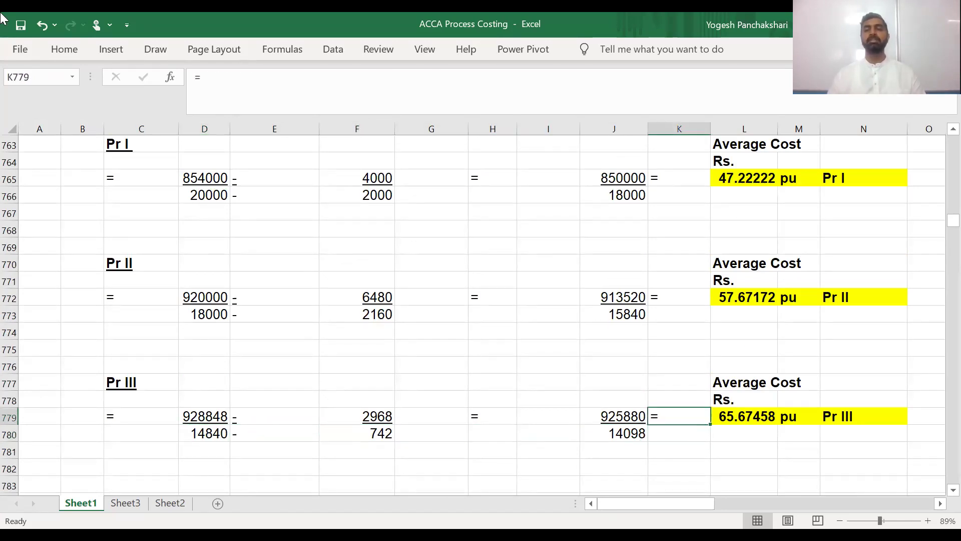
Step: Show the FG Sent rate of 65.6746 pu and amount of 958849 in H738:L740 of the Process III account in black font
key("Right")
key("Up")
key("Up")
key("Up")
key("Up")
key("Up")
key("Up")
key("Up")
key("Up")
key("Up")
key("Up")
key("Up")
key("Up")
key("Up")
key("Up")
key("Up")
key("Up")
key("Up")
key("Up")
key("Up")
key("Up")
key("Up")
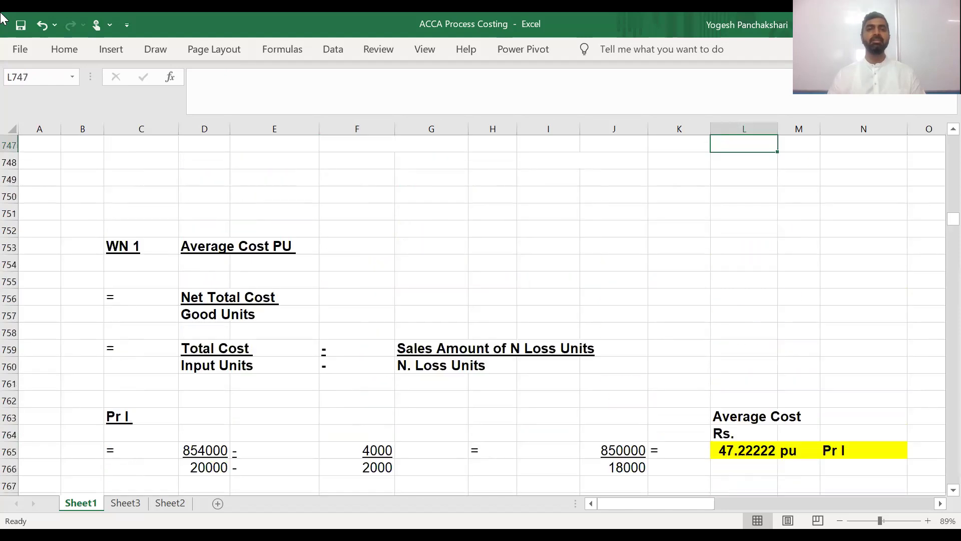
key("Up")
key("Up")
key("Up")
key("Up")
key("Down")
key("Down")
key("Down")
key("Down")
key("Down")
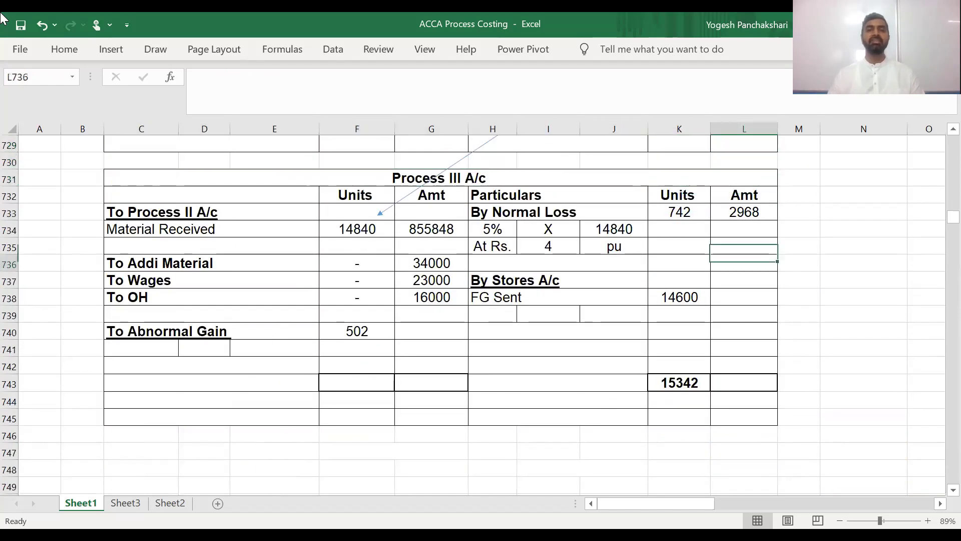
key("Down")
key("Down")
key("Down")
key("Down")
key("Down")
key("Left")
key("Left")
key("Left")
key("Left")
key("Left")
key("Up")
key("Up")
key("Right")
key("Right")
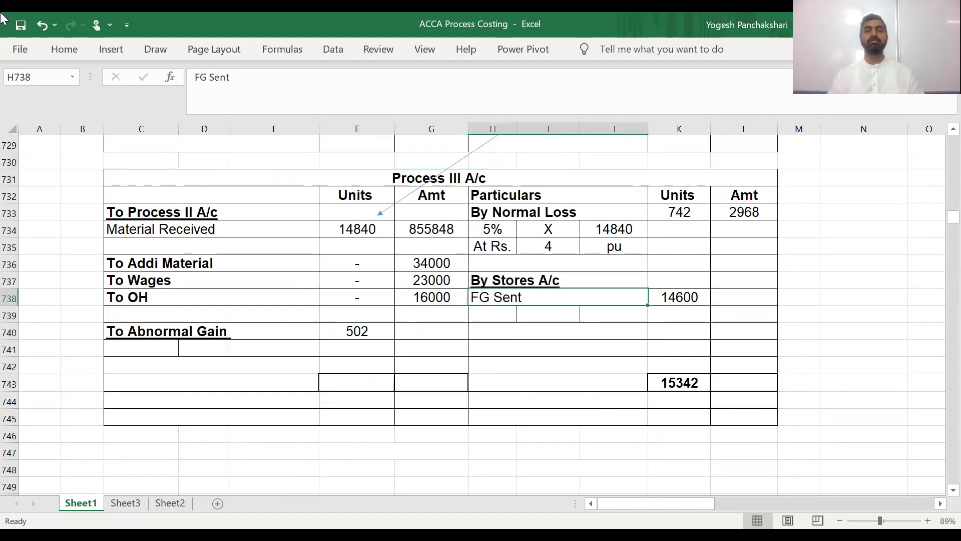
key("shift+Down")
key("shift+Down")
key("shift+Right")
key("shift+Right")
key("F4")
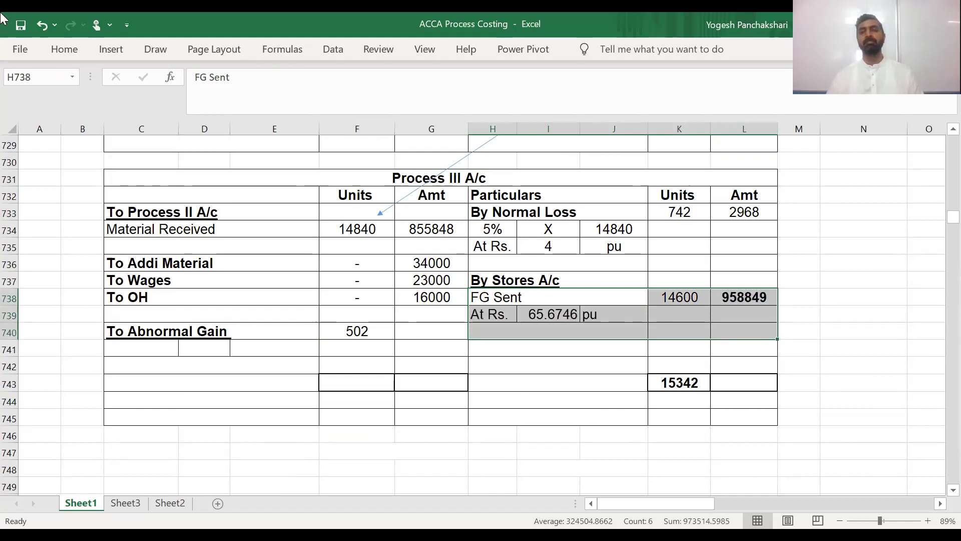
Step: Show the abnormal gain rate of 65.675 pu and its amount in C740:G742 of the Process III account in black font
key("Down")
key("Down")
key("Left")
key("Left")
key("Left")
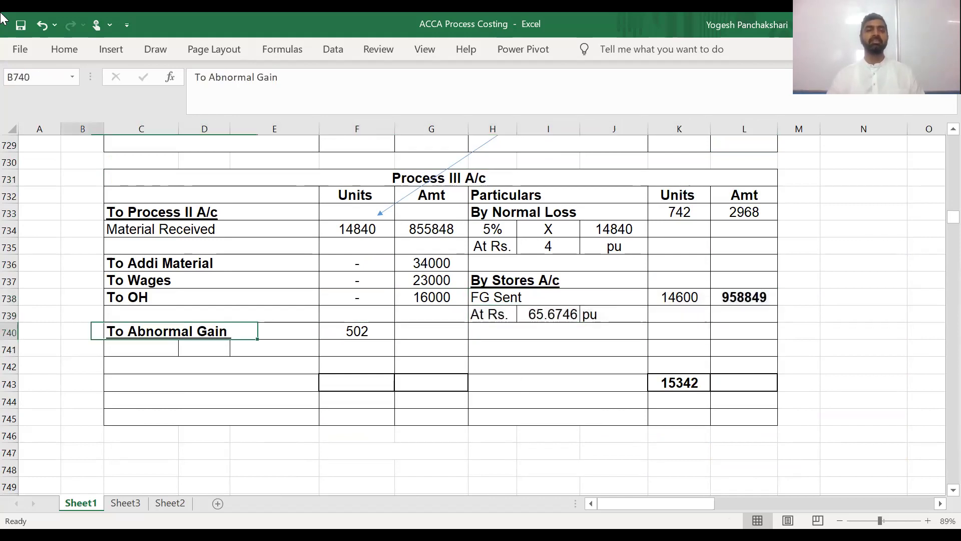
key("shift+Down")
key("shift+Down")
key("shift+Right")
key("shift+Right")
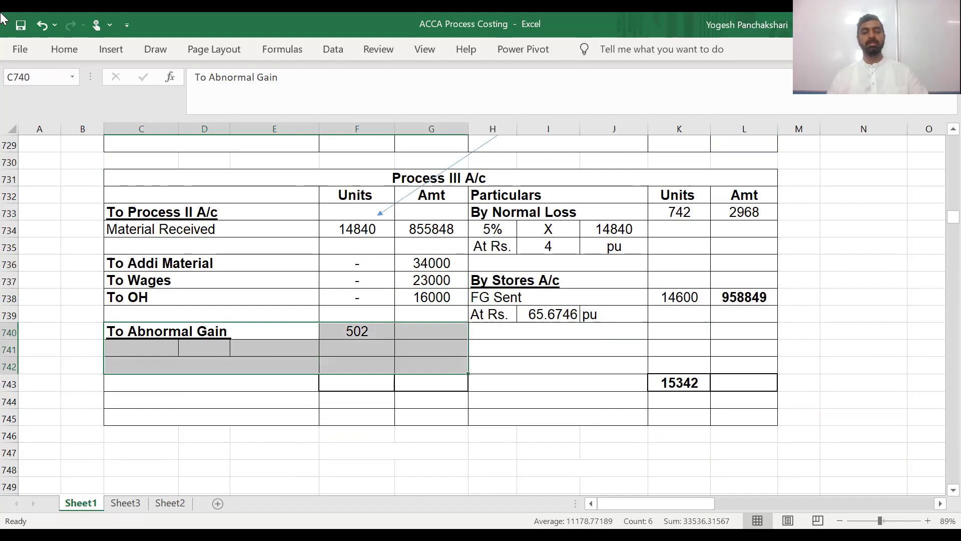
key("F4")
Step: Show the units and amount totals of both sides of the Process III account in F741:L745 in black font
key("Right")
key("Down")
key("shift+Down")
key("shift+Down")
key("shift+Down")
key("shift+Down")
key("shift+Right")
key("shift+Right")
key("shift+Right")
key("shift+Right")
key("shift+Right")
key("shift+Right")
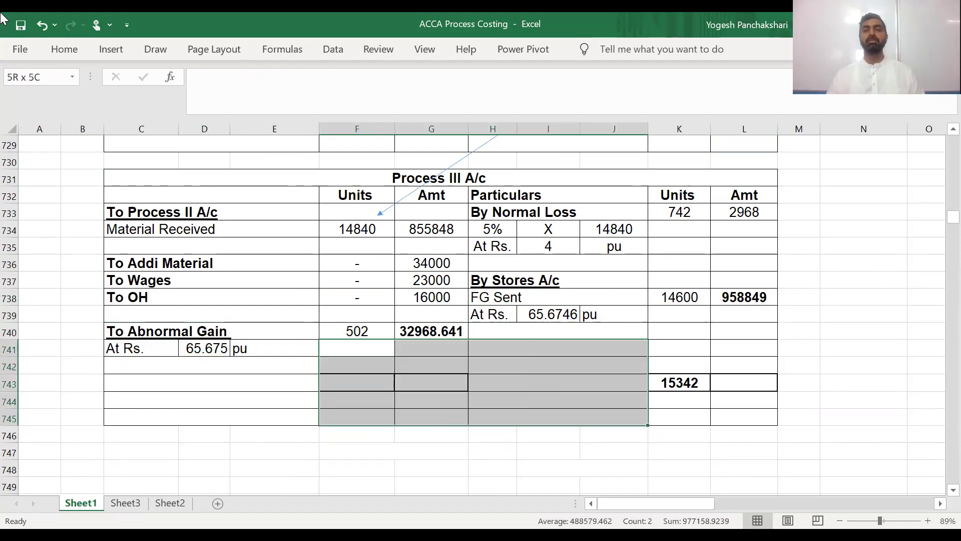
key("F4")
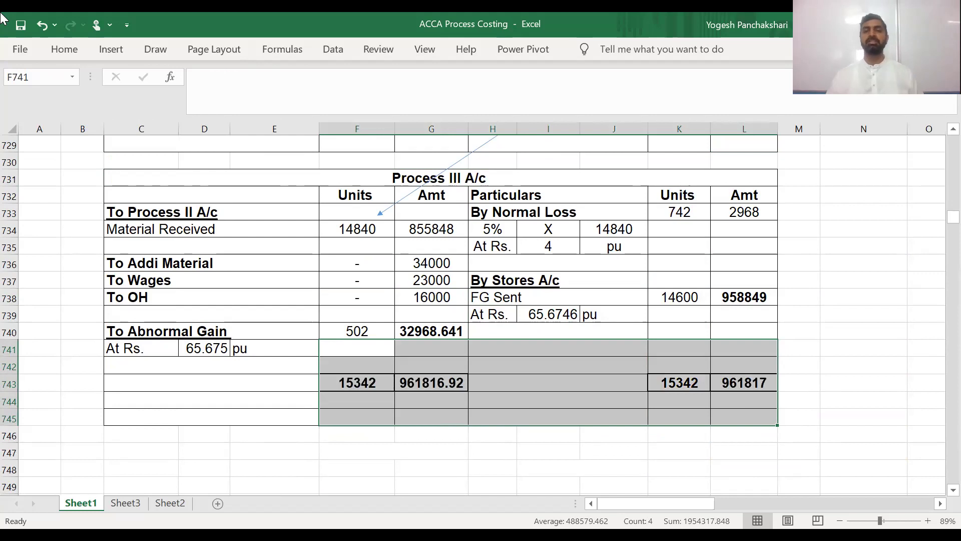
Step: Display the abnormal gain amount in G740 and the debit-side amount total in G743 without decimal places
left_click(413, 332)
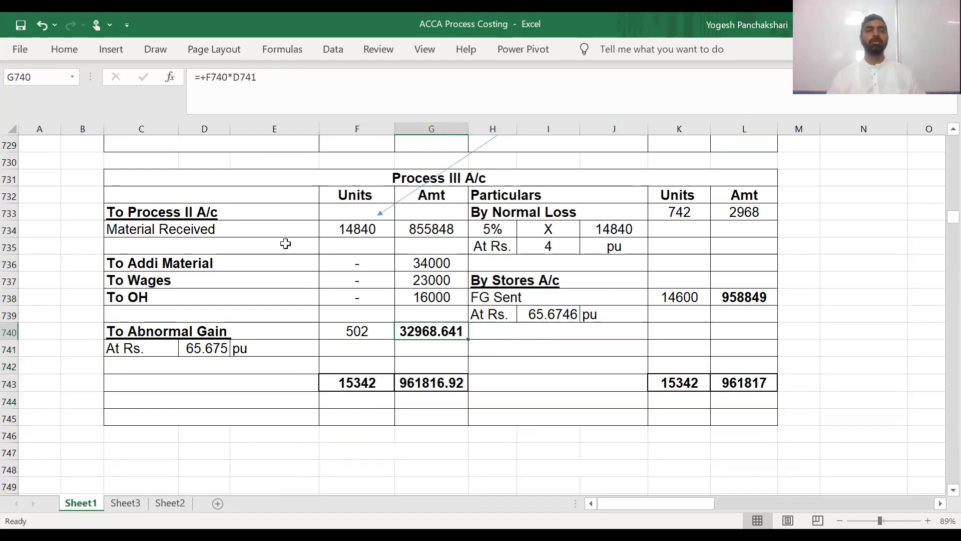
left_click(65, 51)
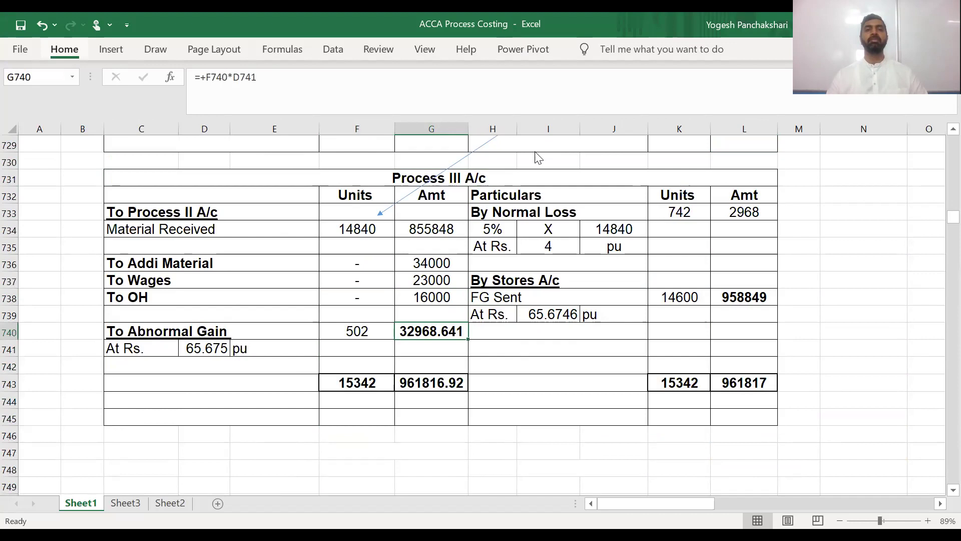
left_click(531, 103)
left_click(531, 103)
left_click(532, 103)
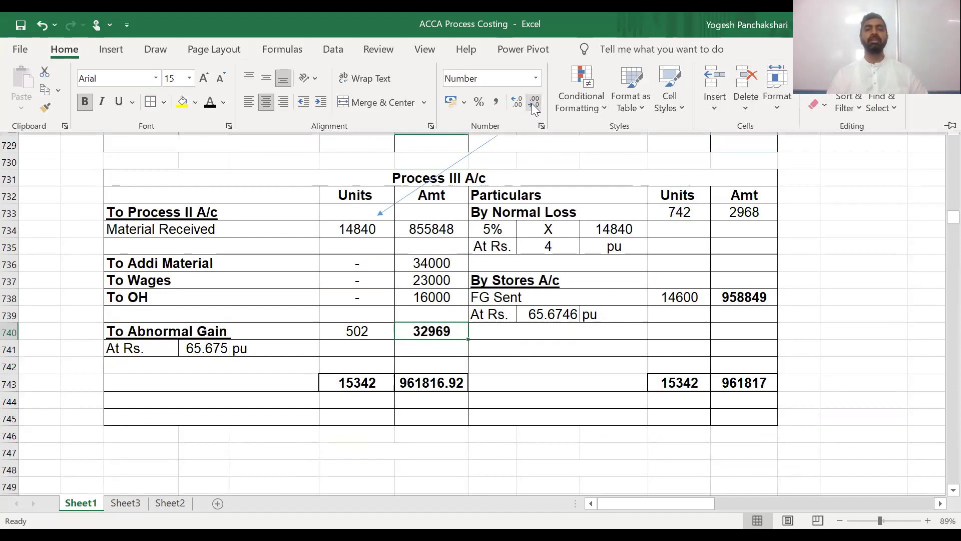
left_click(416, 384)
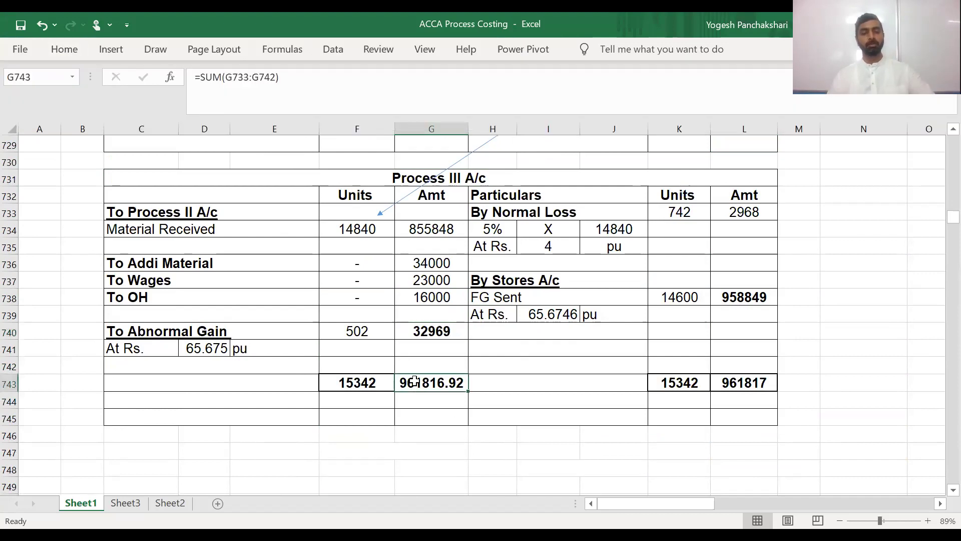
key("F4")
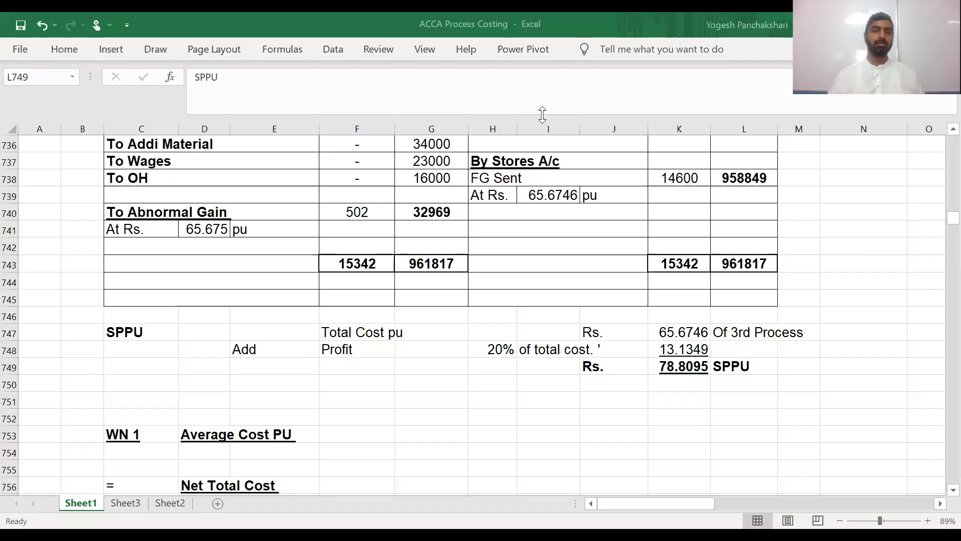
Step: Make the Of 3rd Process note in L747, beside the SPPU working's total cost per unit, bold
left_click(479, 317)
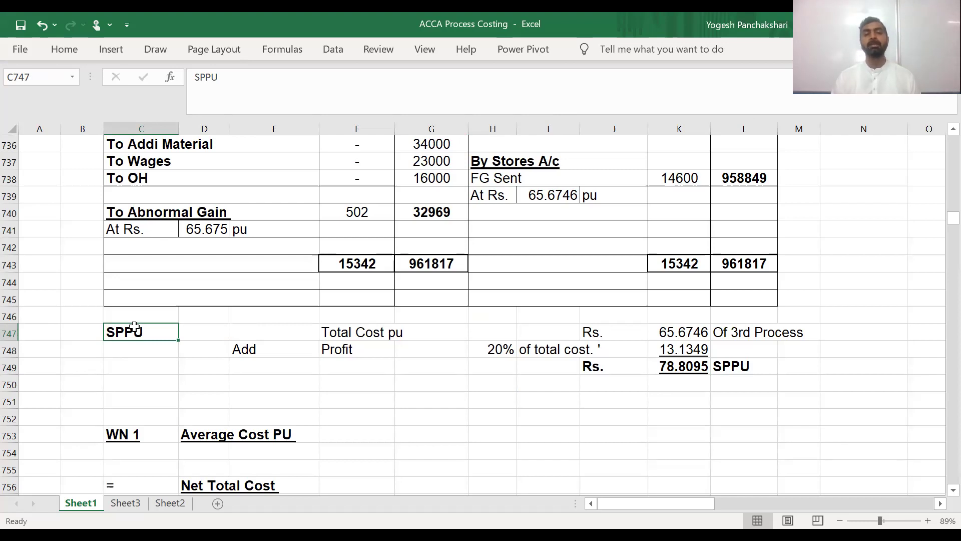
key("Right")
key("Right")
key("Right")
key("Right")
key("Right")
key("Right")
key("Right")
key("Right")
key("Right")
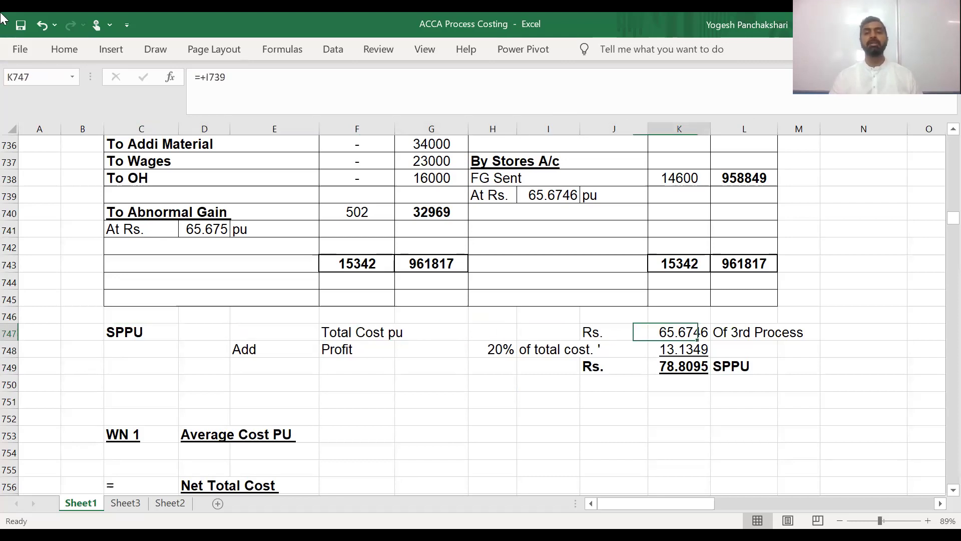
key("ctrl+b")
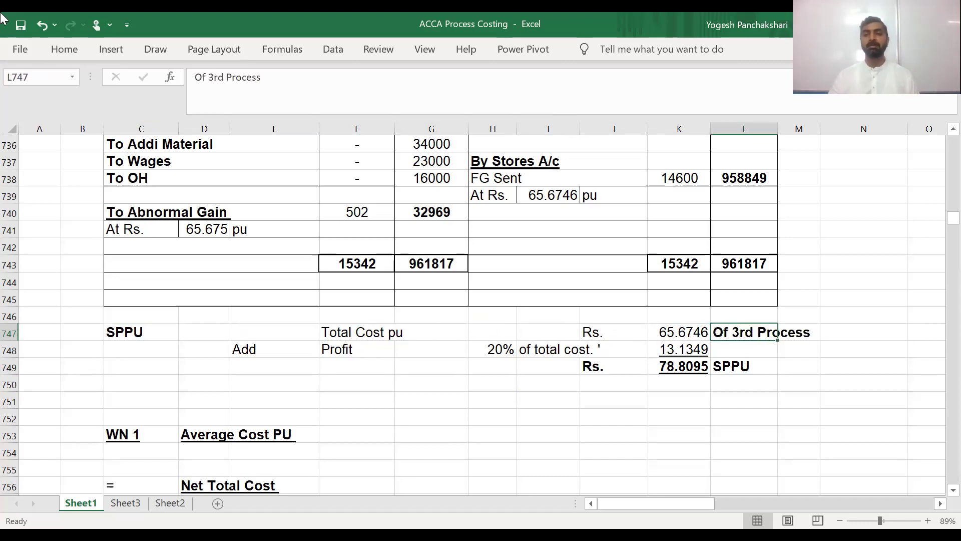
key("Left")
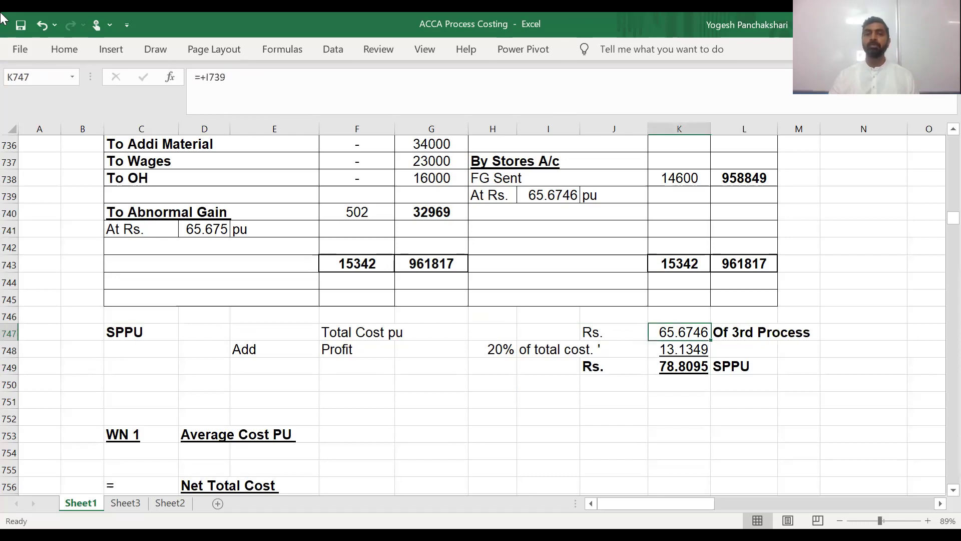
Step: Examine the WN 1 average cost workings, tracing the total cost per unit used for SPPU to the Pr III result
key("Page_Down")
key("Page_Down")
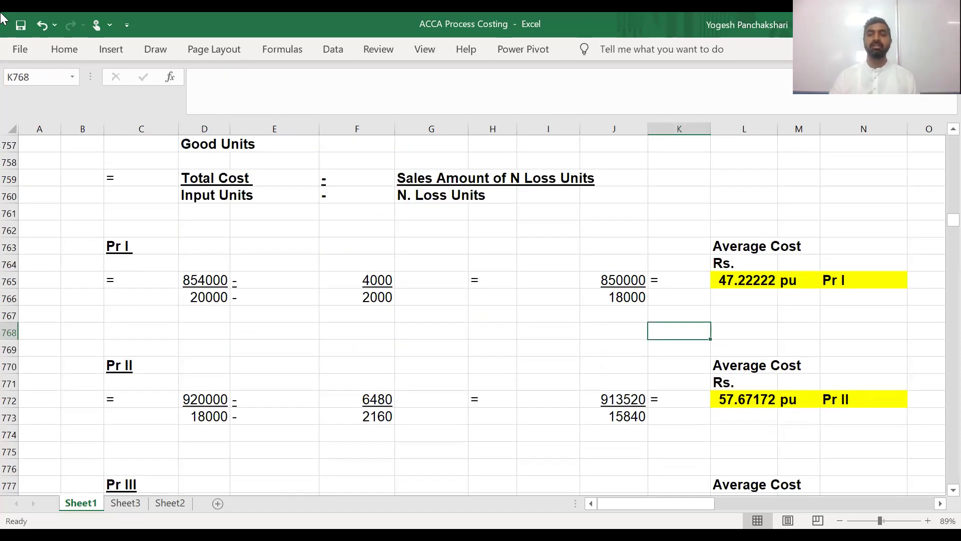
key("Up")
key("Up")
key("Up")
key("Up")
key("Up")
key("Up")
key("Up")
key("Up")
key("Up")
key("Up")
key("Up")
key("Up")
key("Up")
key("Up")
key("Up")
key("Up")
key("Up")
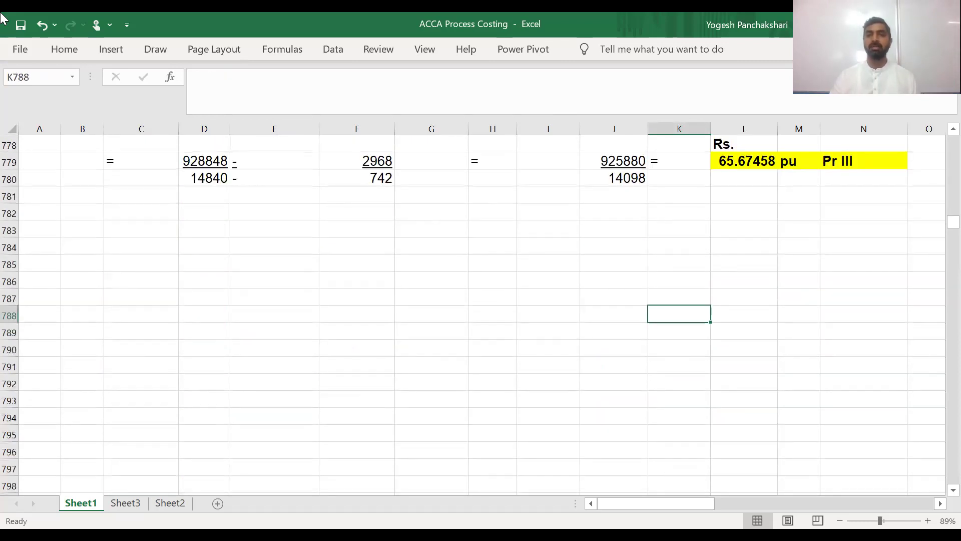
key("Up")
key("Up")
key("Up")
key("Up")
key("Up")
key("Up")
key("Up")
key("Up")
key("Up")
key("Up")
key("Up")
key("Up")
key("Up")
key("Up")
key("Up")
key("Up")
key("Up")
key("Up")
key("Up")
key("Up")
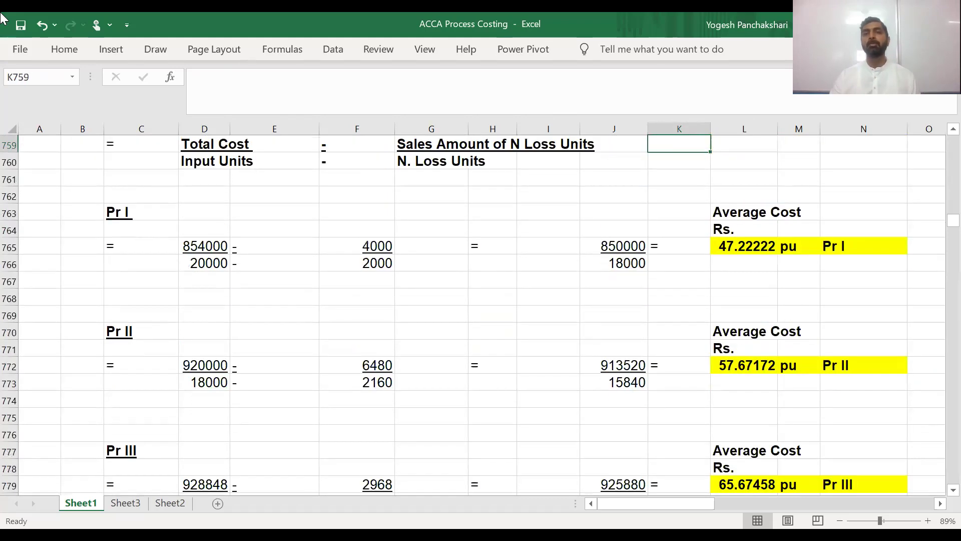
key("Down")
key("Down")
key("Down")
key("Down")
key("Down")
key("Down")
key("Down")
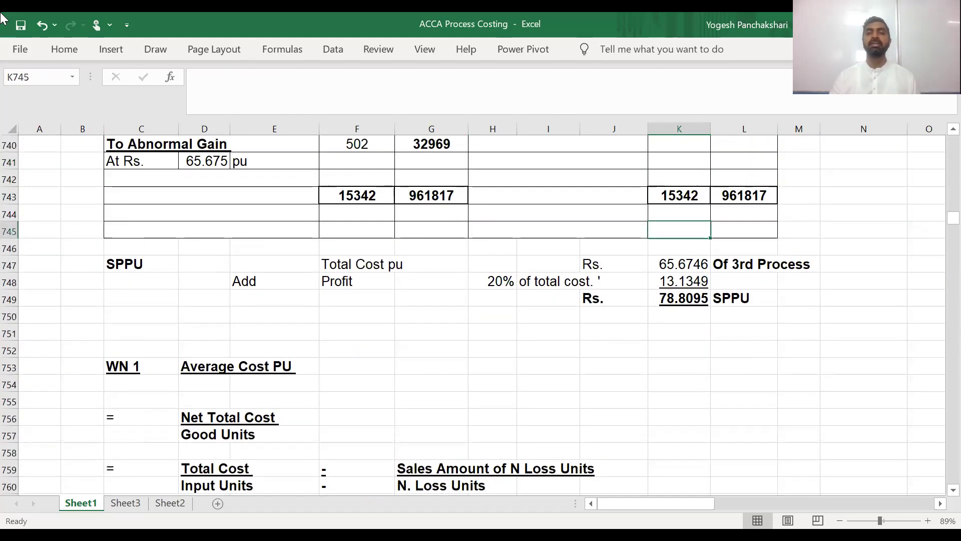
Step: Enter the note 20% X in L748, beside the profit amount of the SPPU working
key("Right")
key("Down")
key("Left")
key("Left")
key("Left")
key("Right")
key("Right")
key("Right")
key("Right")
key("Left")
key("Up")
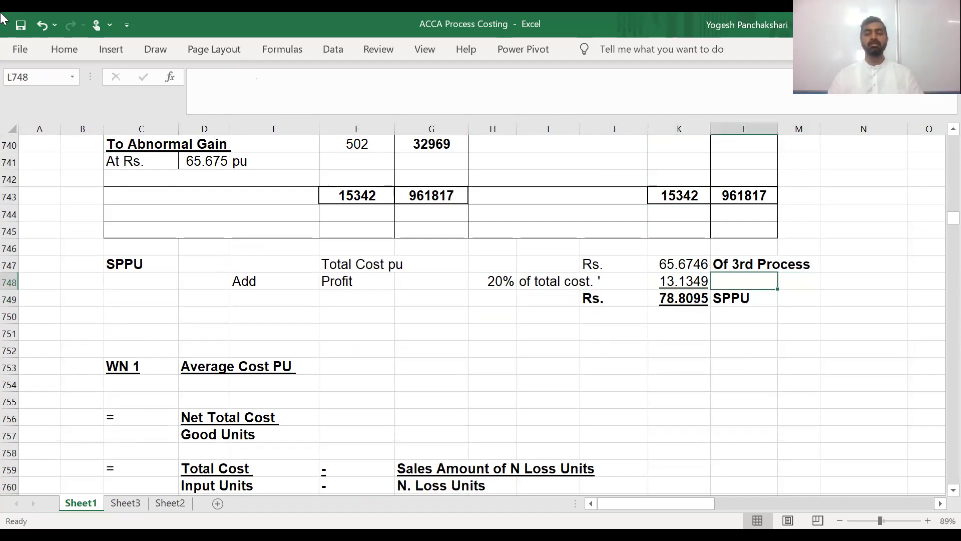
type("+")
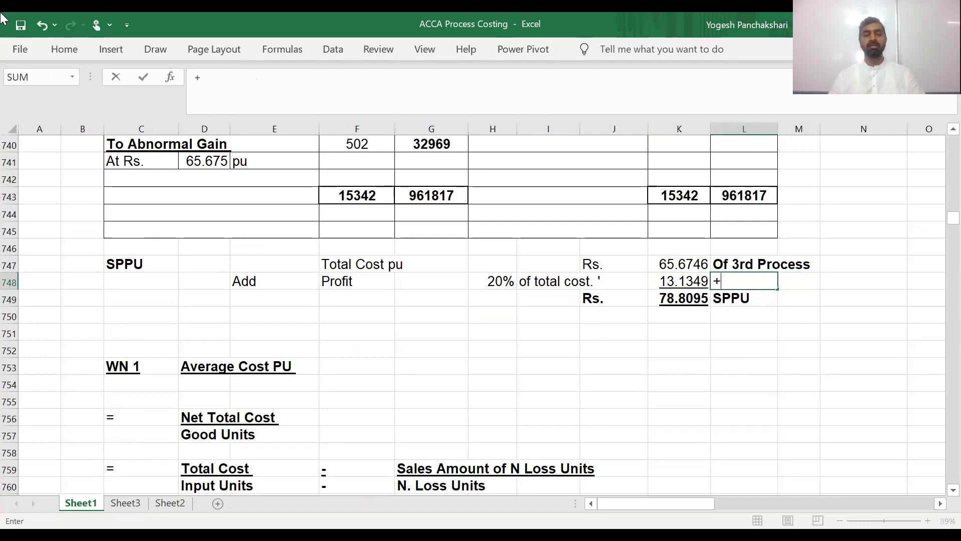
key("Escape")
type("20%")
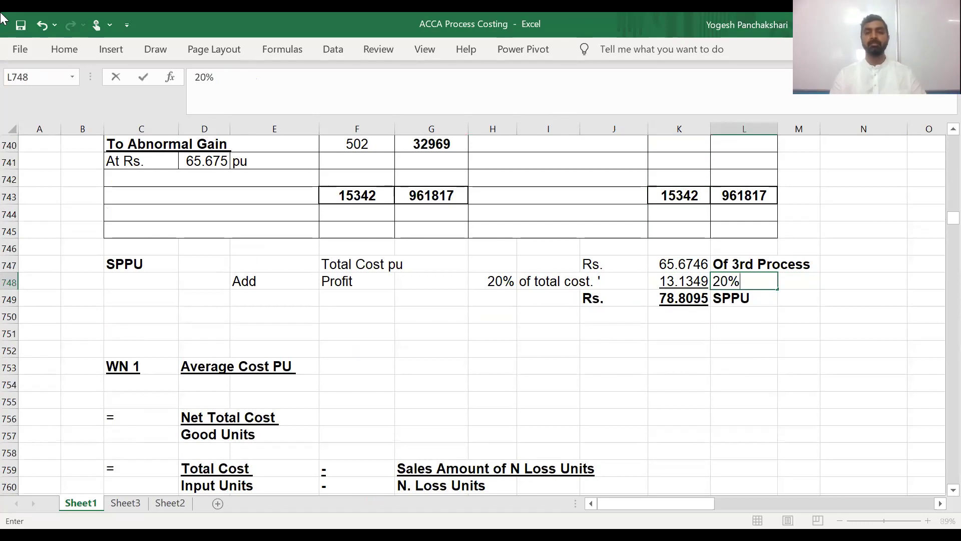
type(" X")
key("Right")
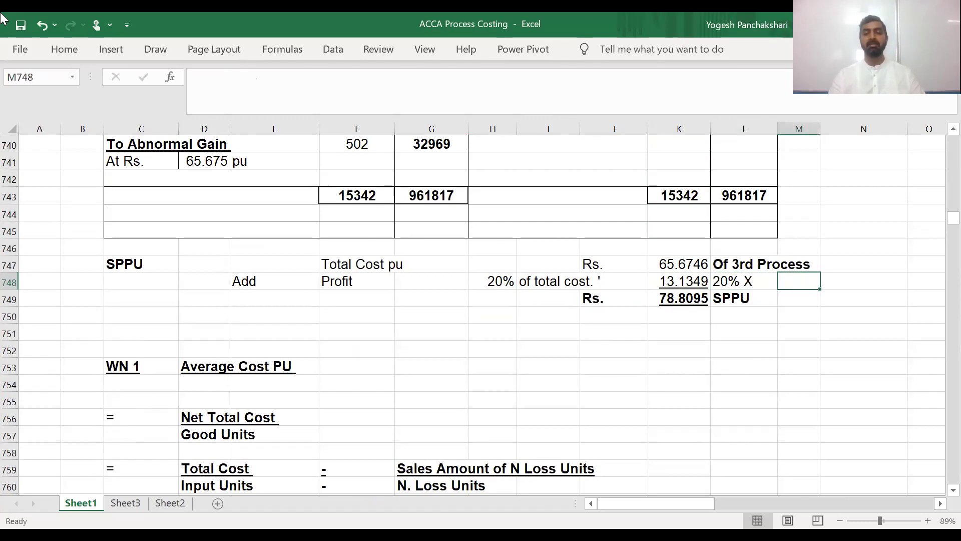
Step: Link M748 to the total cost per unit in K747 and widen column M to fit the value
type("+")
key("Up")
key("Up")
key("Left")
key("Left")
key("Down")
key("Return")
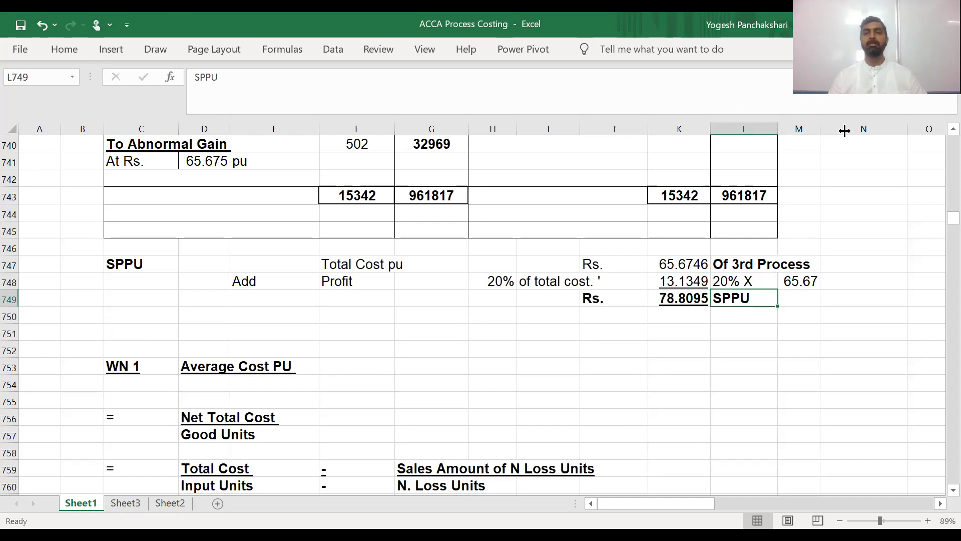
left_click(666, 298)
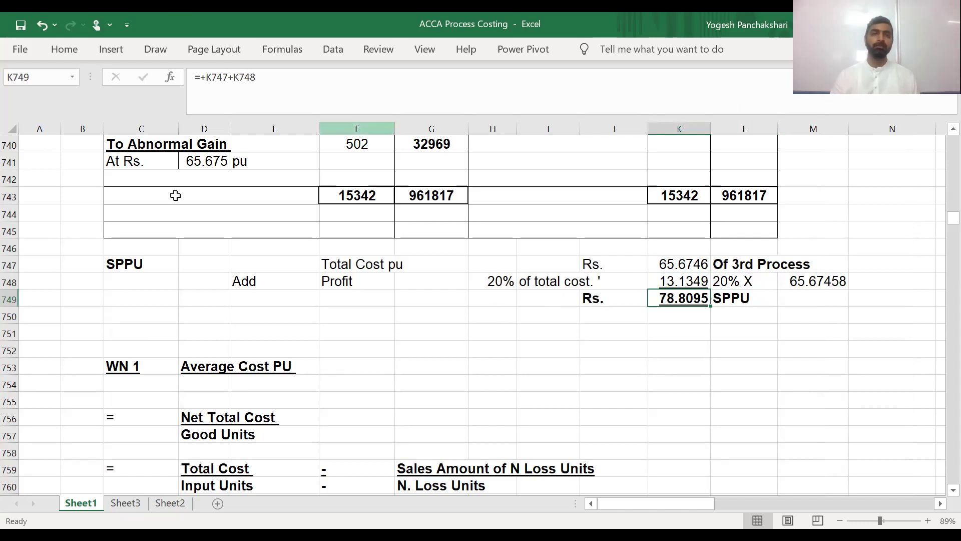
Step: Review the completed process accounts from the profit requirement above Process I down to the SPPU working
left_click(175, 195)
key("Up")
key("Up")
key("Up")
key("Up")
key("Up")
key("Up")
key("Up")
key("Up")
key("Up")
key("Up")
key("Up")
key("Up")
key("Up")
key("Up")
key("Up")
key("Up")
key("Up")
key("Up")
key("Up")
key("Up")
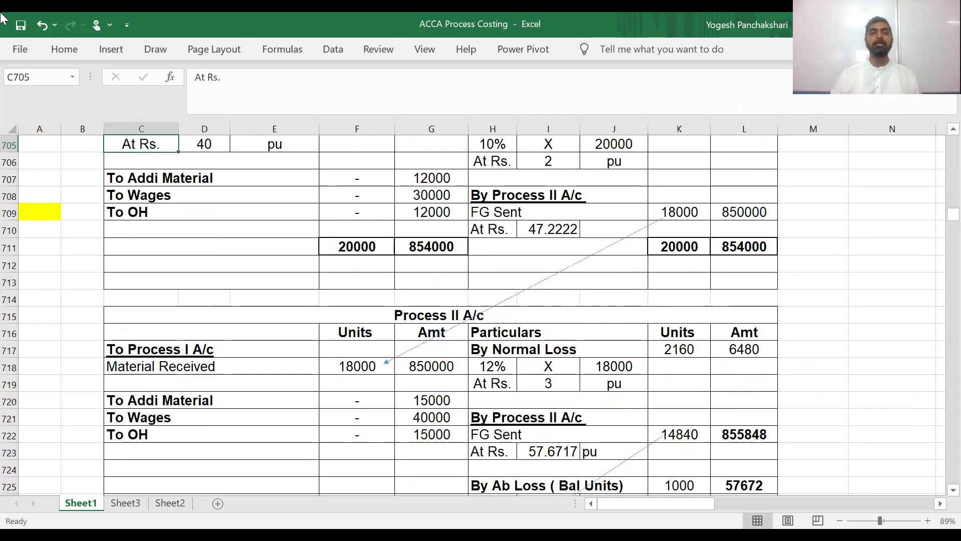
key("Up")
key("Up")
key("Up")
key("Up")
key("Up")
key("Up")
key("Down")
key("Down")
key("Down")
key("Down")
key("Down")
key("Down")
key("Down")
key("Down")
key("Down")
key("Down")
key("Down")
key("Down")
key("Down")
key("Down")
key("Down")
key("Down")
key("Down")
key("Down")
key("Down")
key("Down")
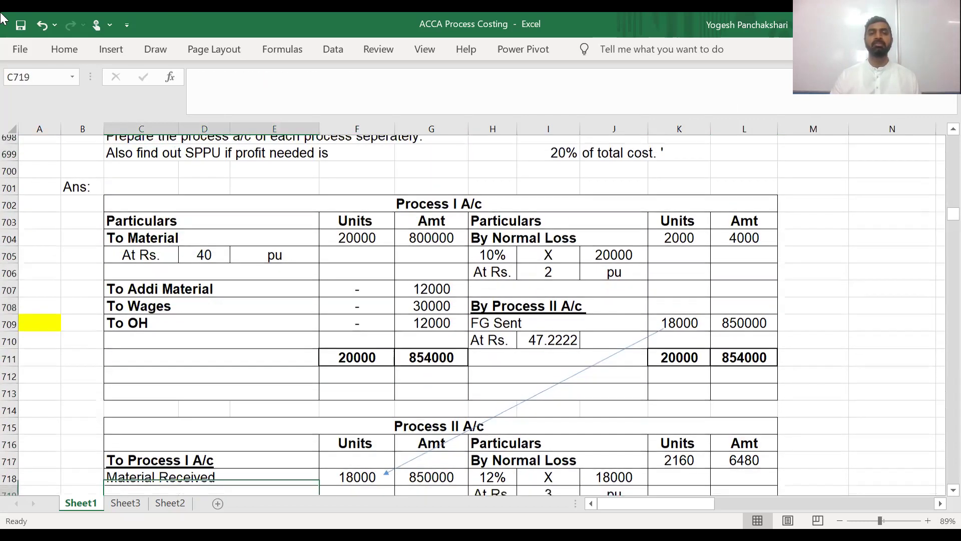
key("Down")
key("Down")
key("Down")
key("Down")
key("Down")
key("Down")
key("Down")
key("Down")
key("Down")
key("Down")
key("Down")
key("Down")
key("Down")
key("Down")
key("Down")
key("Down")
key("Down")
key("Down")
key("Down")
key("Down")
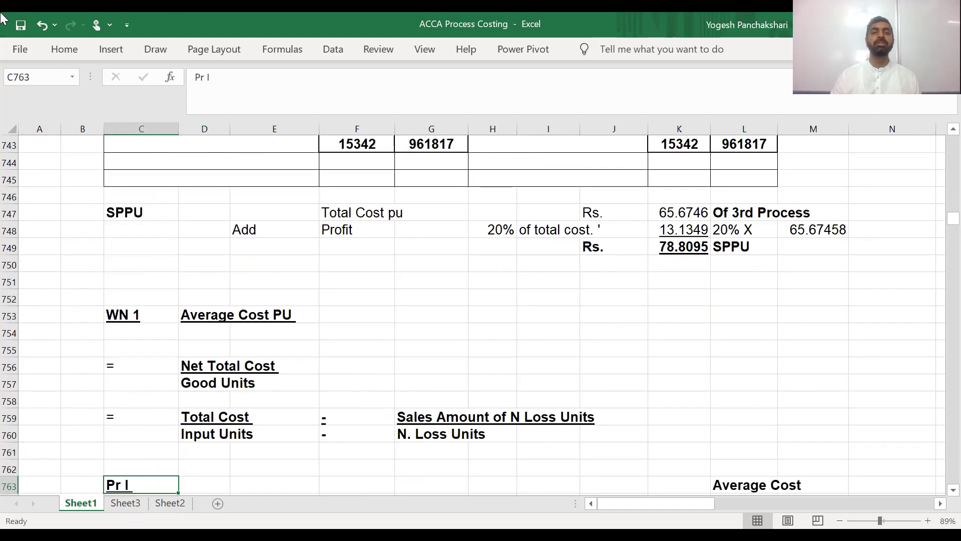
Step: Examine the WN 1 average cost per unit formula and its Pr I calculation
key("Down")
key("Down")
key("Down")
key("Down")
key("Down")
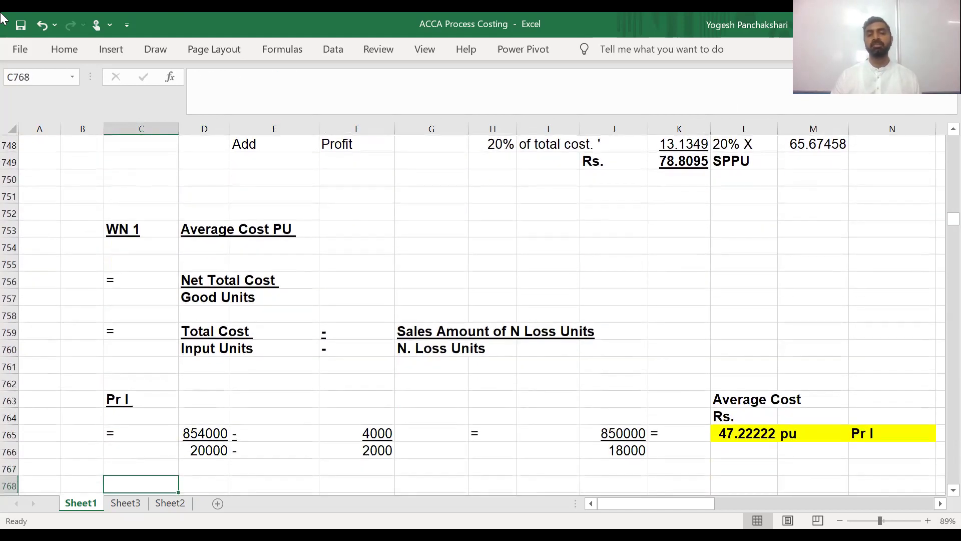
key("Up")
key("Up")
key("Up")
key("Up")
key("Up")
key("Up")
key("Up")
key("Up")
key("Up")
key("Up")
key("Up")
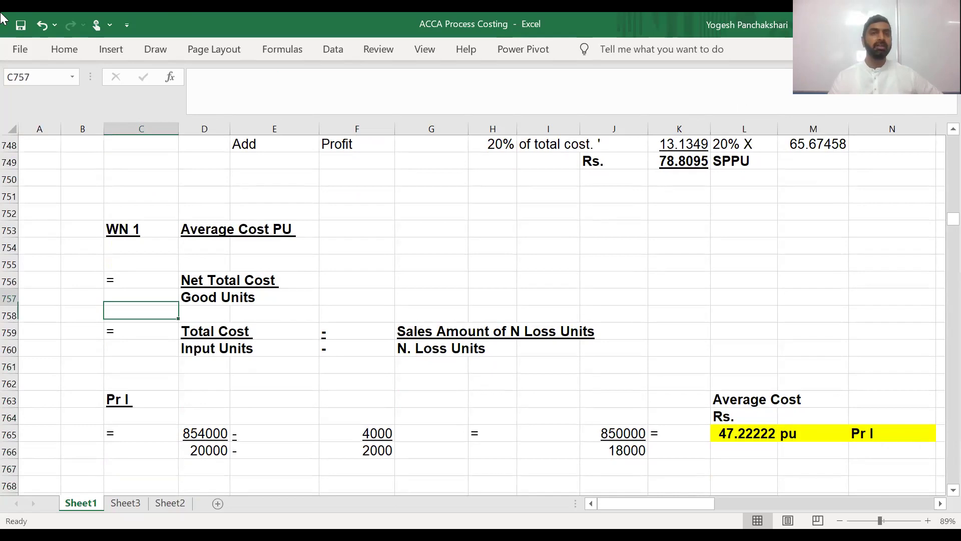
Step: Recheck the SPPU working, then examine the WN 1 average cost formula and the Pr I calculation in rows 765 and 766
key("Up")
key("Up")
key("Up")
key("Up")
key("Up")
key("Up")
key("Up")
key("Up")
key("Up")
key("Up")
key("Up")
key("Up")
key("Up")
key("Up")
key("Up")
key("Up")
key("Up")
key("Up")
key("Up")
key("Up")
key("Down")
key("Down")
key("Down")
key("Down")
key("Down")
key("Down")
key("Down")
key("Down")
key("Down")
key("Down")
key("Down")
key("Down")
key("Down")
key("Down")
key("Down")
key("Right")
key("Down")
key("Down")
key("Down")
key("Down")
key("Down")
key("Down")
key("Down")
key("Down")
key("Down")
key("Down")
key("Down")
key("Down")
key("Down")
key("Down")
key("Down")
key("Down")
key("Down")
key("Down")
key("Down")
key("Down")
key("Down")
key("Down")
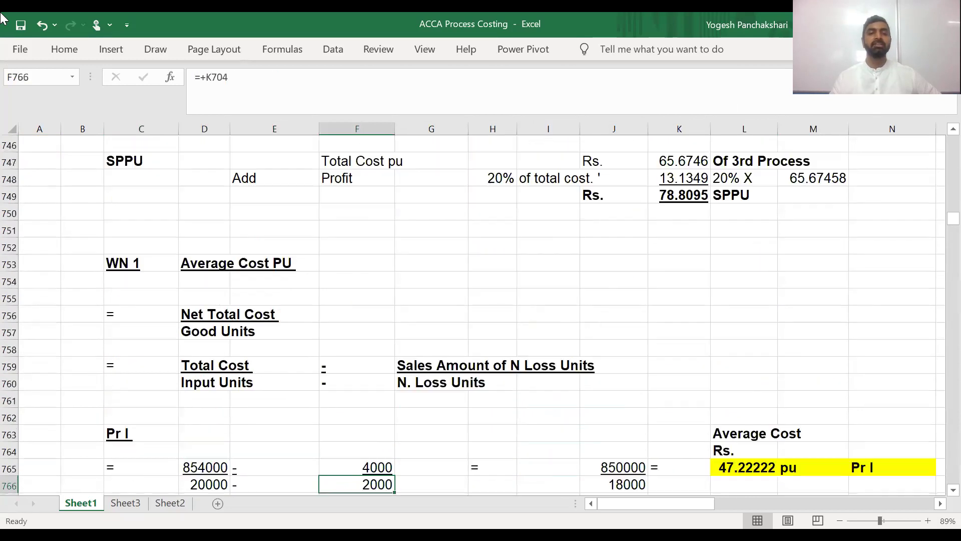
Step: Examine the Pr II average cost per unit calculation below the Pr I working
key("Down")
key("Down")
key("Down")
key("Down")
key("Down")
key("Down")
key("Down")
key("Down")
key("Down")
key("Down")
Step: Return to the Process II A/c and review its material, expense, normal loss and abnormal loss entries
key("Up")
key("Up")
key("Up")
key("Up")
key("Up")
key("Up")
key("Up")
key("Up")
key("Up")
key("Up")
key("Up")
key("Up")
key("Up")
key("Up")
key("Up")
key("Up")
key("Up")
key("Up")
key("Up")
key("Up")
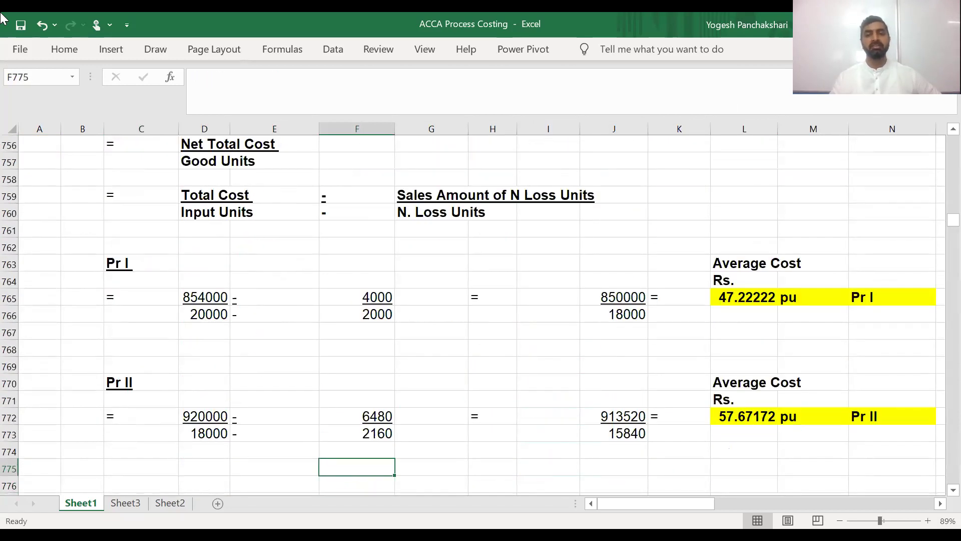
key("Up")
key("Up")
key("Up")
key("Up")
key("Up")
key("Up")
key("Up")
key("Up")
key("Up")
key("Up")
key("Up")
key("Up")
key("Up")
key("Up")
key("Up")
key("Up")
key("Up")
key("Up")
key("Up")
key("Up")
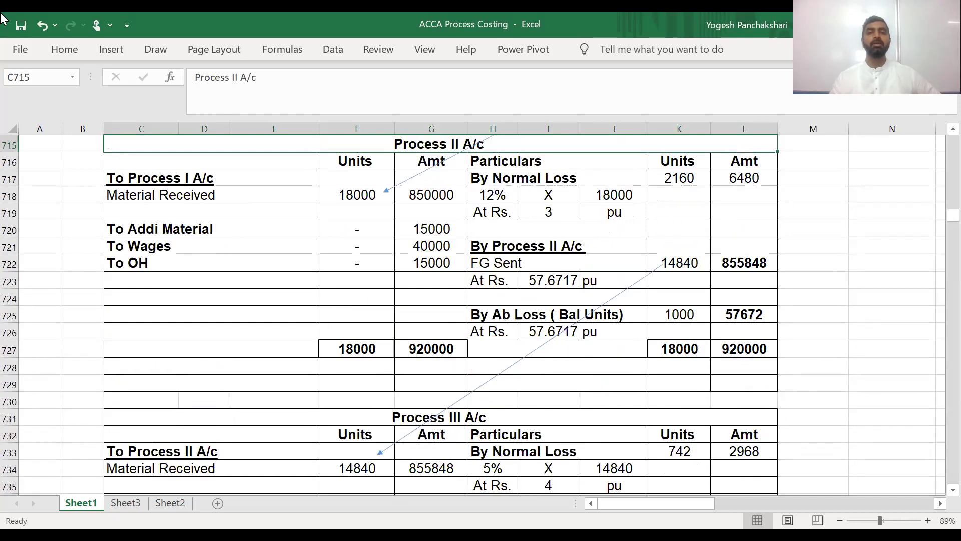
Step: Review the Process III A/c from the material received from Process II down to the account totals
key("Down")
key("Down")
key("Down")
key("Down")
key("Down")
key("Down")
key("Down")
key("Down")
key("Down")
key("Down")
key("Down")
key("Down")
key("Down")
key("Down")
key("Down")
key("Down")
key("Down")
key("Down")
key("Down")
key("Down")
key("Down")
key("Down")
key("Down")
key("Down")
key("Down")
key("Down")
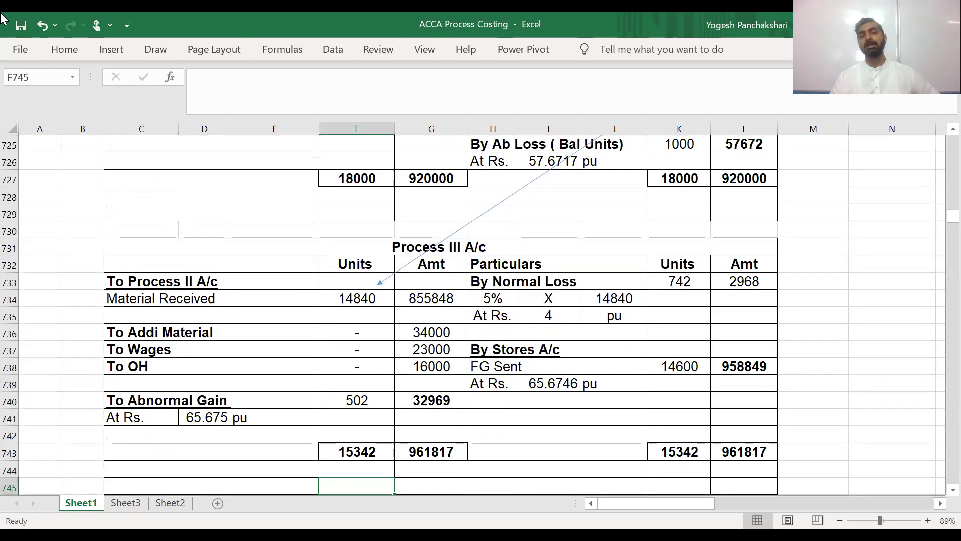
Step: Examine the Pr III average cost per unit calculation below the Pr II working
key("Down")
key("Down")
key("Down")
key("Down")
key("Down")
key("Down")
key("Down")
key("Down")
key("Down")
key("Down")
key("Down")
key("Down")
key("Down")
key("Down")
key("Down")
key("Down")
key("Down")
key("Down")
key("Down")
key("Down")
key("Down")
key("Down")
key("Down")
key("Down")
key("Down")
key("Down")
key("Down")
Step: Recheck the Process III A/c entries against the Pr II and Pr III average cost workings
key("Up")
key("Up")
key("Up")
key("Up")
key("Up")
key("Up")
key("Up")
key("Up")
key("Up")
key("Up")
key("Up")
key("Up")
key("Up")
key("Up")
key("Up")
key("Up")
key("Up")
key("Up")
key("Up")
key("Up")
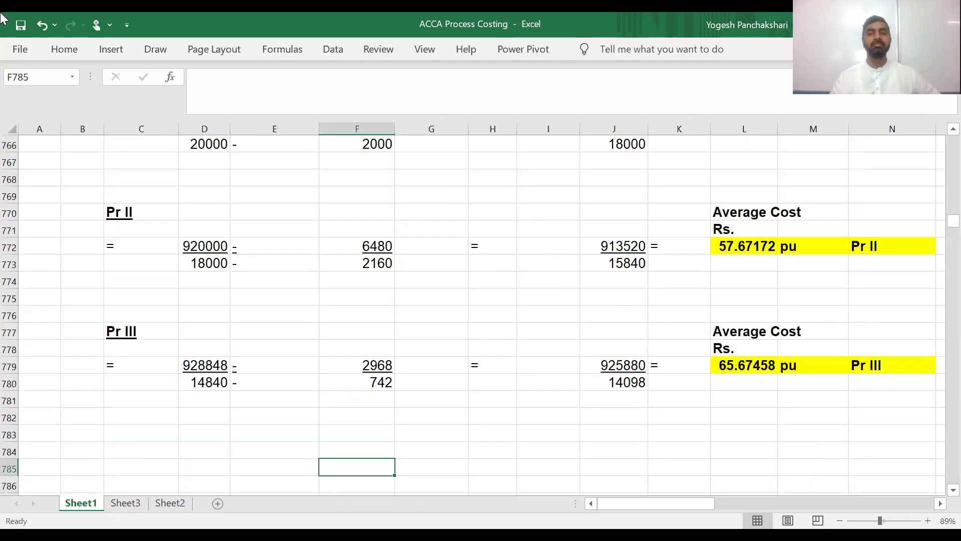
key("Up")
key("Up")
key("Up")
key("Up")
key("Up")
key("Up")
key("Up")
key("Up")
key("Up")
key("Up")
key("Up")
key("Up")
key("Up")
key("Up")
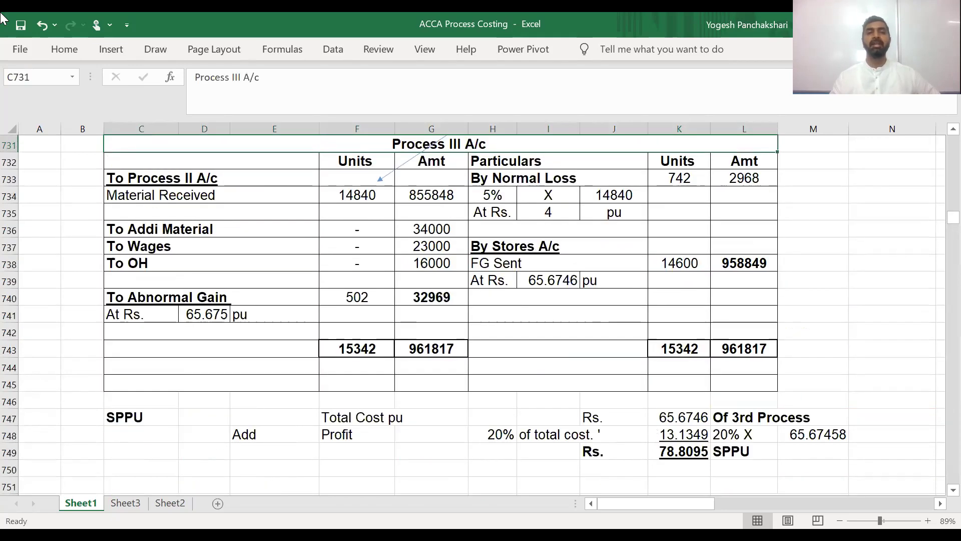
key("Down")
key("Down")
key("Down")
key("Down")
key("Down")
key("Down")
key("Down")
key("Down")
key("Down")
key("Down")
key("Down")
key("Down")
key("Down")
key("Down")
key("Down")
key("Down")
key("Down")
key("Down")
key("Down")
key("Down")
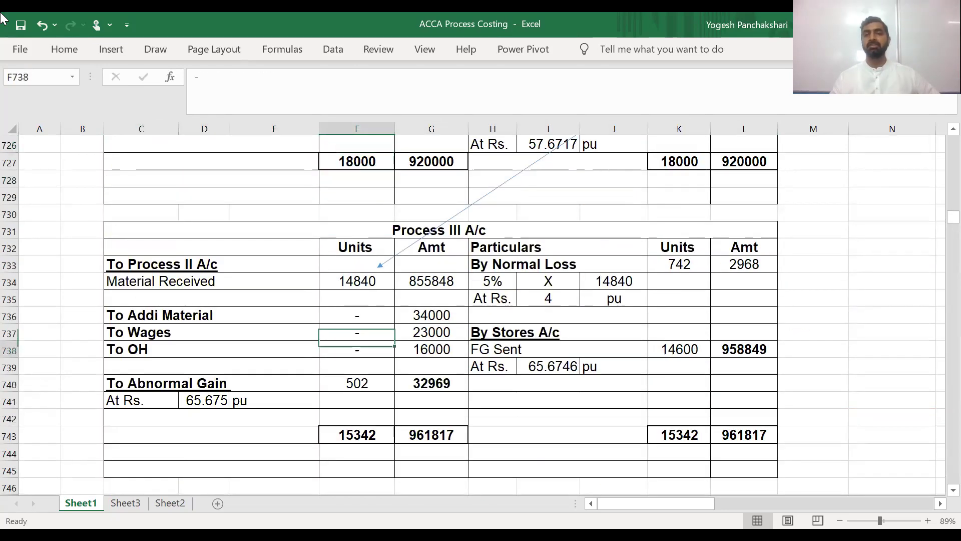
Step: Examine how the SPPU below the Process III A/c adds 20% profit to the third process's total cost per unit
key("Down")
key("Down")
key("Down")
key("Down")
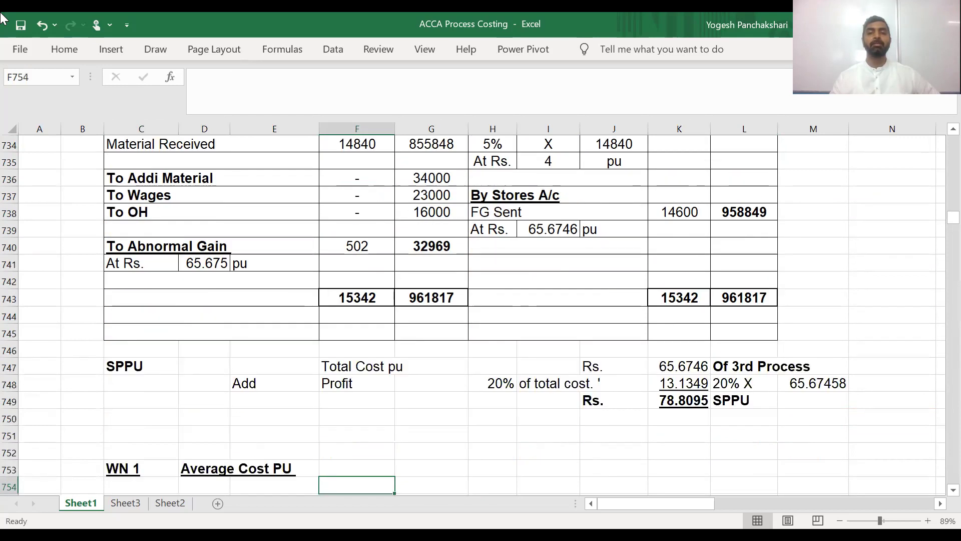
key("Right")
key("Right")
key("Right")
key("Right")
key("Up")
key("Up")
key("Up")
key("Up")
key("Up")
key("Up")
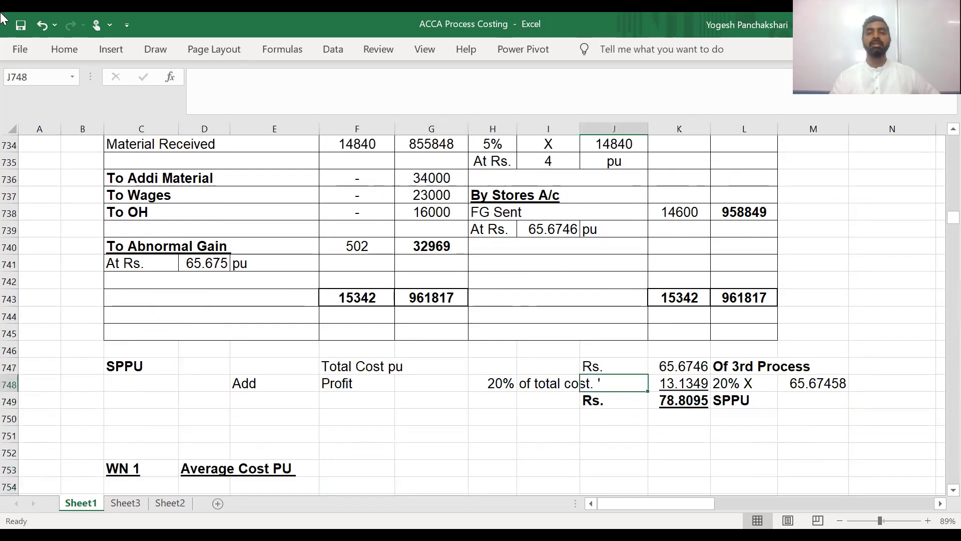
key("Right")
key("Up")
key("Left")
key("Left")
key("Down")
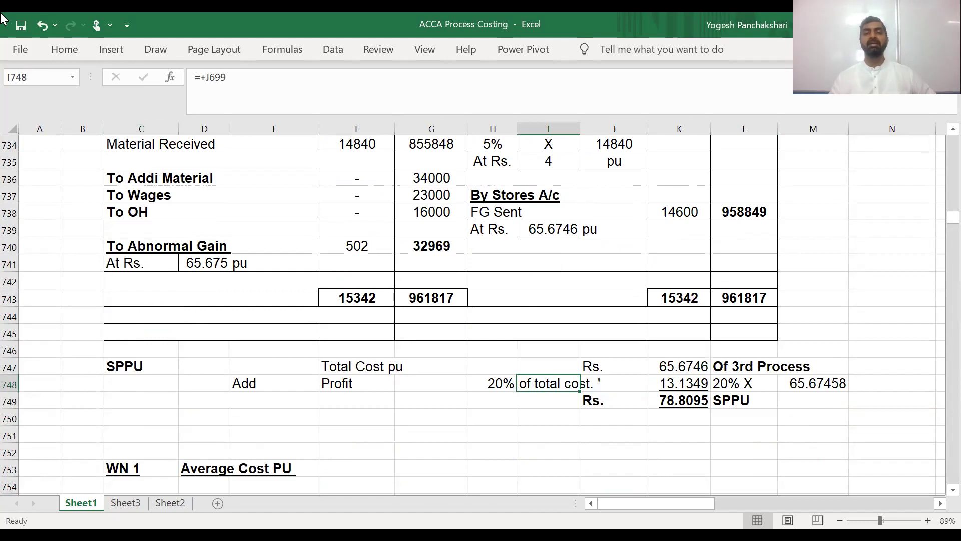
key("Right")
key("Right")
key("Down")
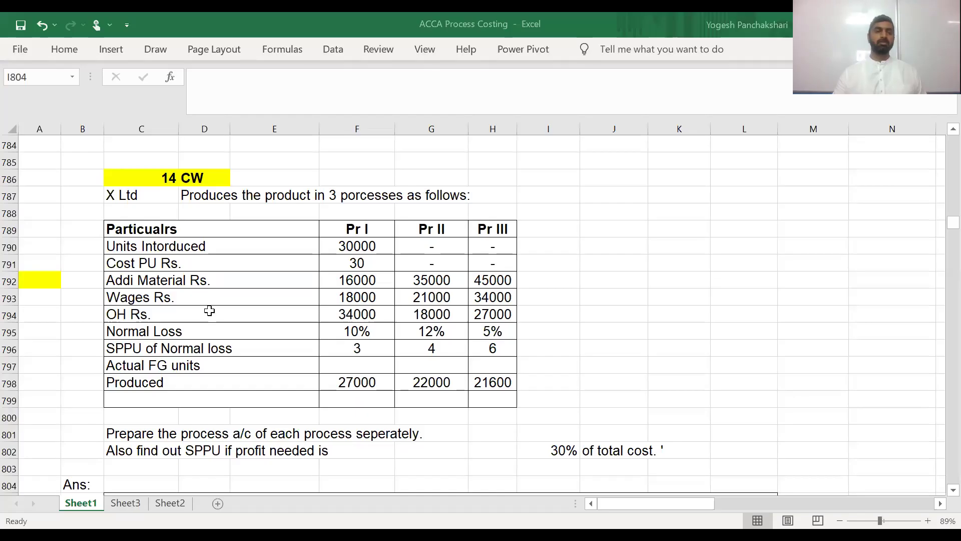
Step: Change the company name in problem 14's statement to Y Ltd
left_click(38, 361)
key("Up")
key("Up")
key("Up")
key("Up")
key("Up")
key("Up")
key("Up")
key("Up")
key("Up")
key("Right")
key("Up")
key("Right")
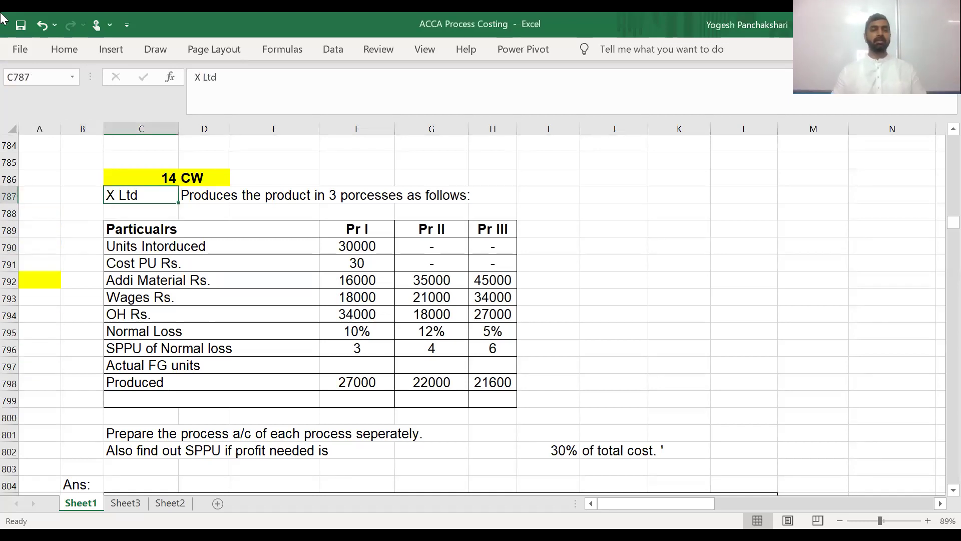
type("Y Ltd")
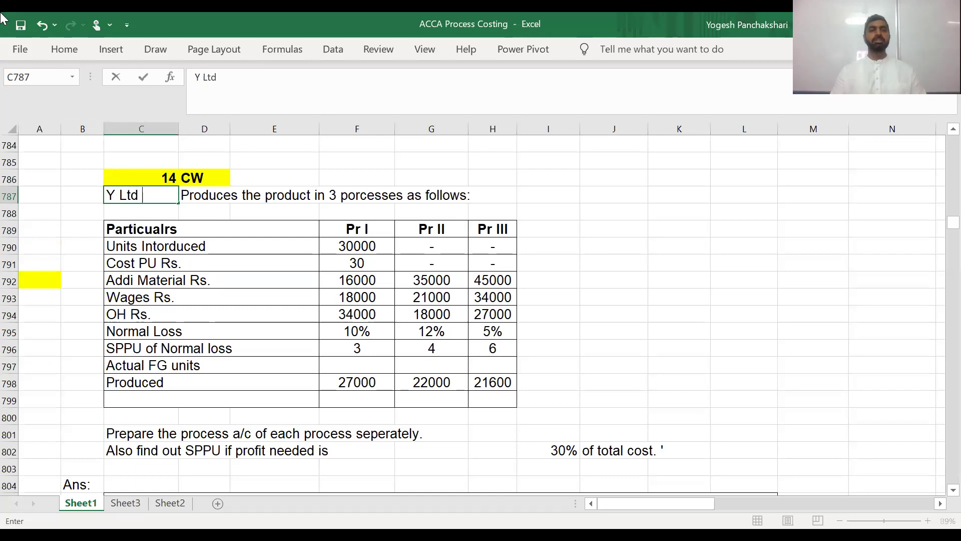
key("Return")
Step: Review problem 14's data table and requirements, continuing down to the Process I A/c in its answer
key("Down")
key("Down")
key("Down")
key("Down")
key("Down")
key("Down")
key("Down")
key("Down")
key("Down")
key("Down")
key("Down")
key("Down")
key("Down")
key("Down")
key("Down")
key("Down")
key("Down")
key("Down")
key("Down")
key("Down")
key("Down")
key("Down")
key("Down")
key("Down")
key("Down")
key("Down")
key("Down")
key("Down")
key("Down")
key("Down")
key("Down")
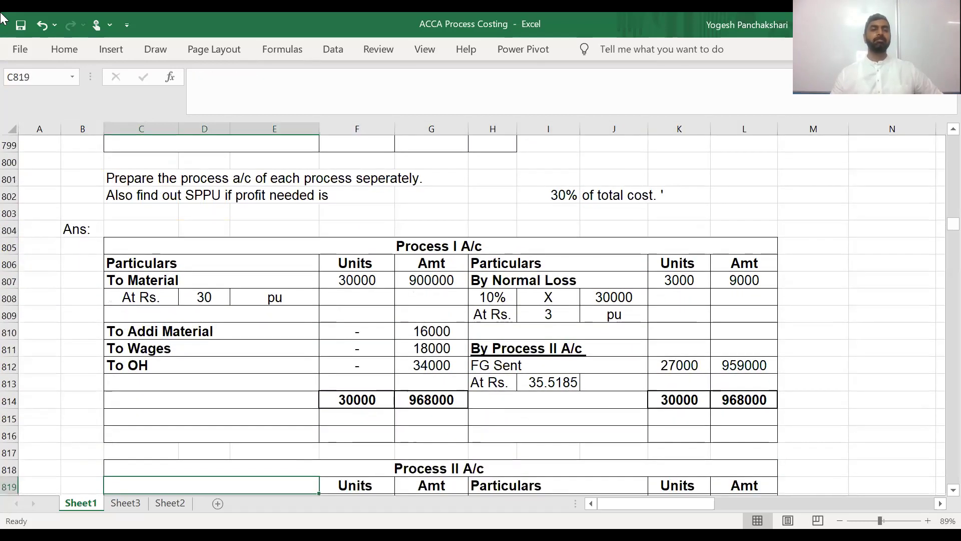
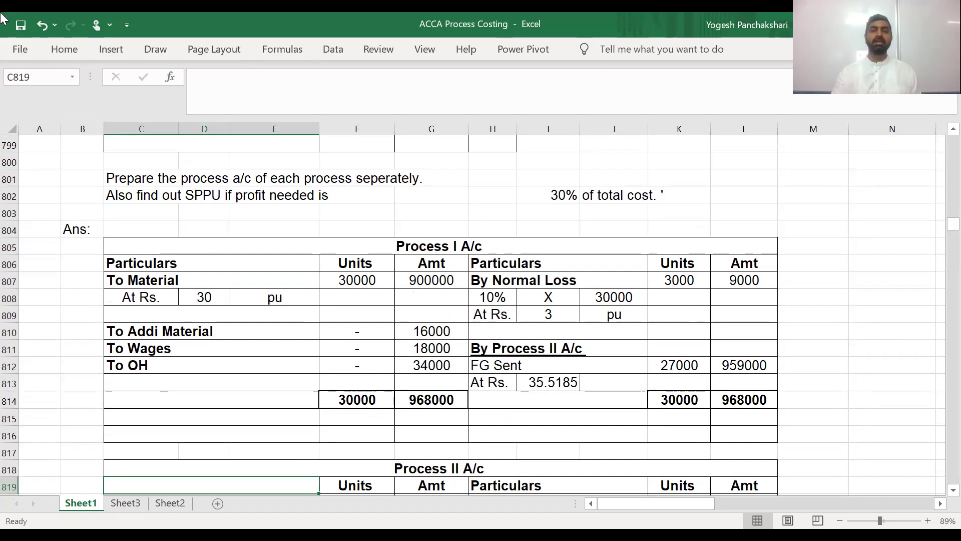
Step: Examine the finished goods sent to Process II and their rate in problem 14's Process I A/c
left_click(271, 395)
key("Right")
key("Right")
key("Right")
key("Right")
key("Up")
key("Up")
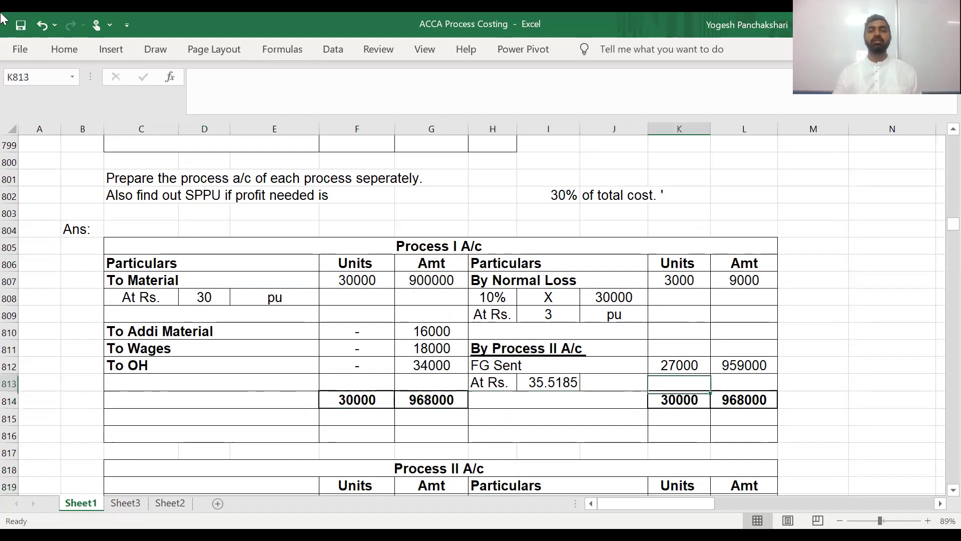
Step: Examine working note WN 1's average cost per unit formula and how it is applied to Process I
key("Down")
key("Down")
key("Down")
key("Down")
key("Down")
key("Down")
key("Down")
key("Down")
key("Down")
key("Down")
key("Down")
key("Down")
key("Down")
key("Down")
key("Down")
key("Down")
key("Down")
key("Down")
key("Down")
key("Down")
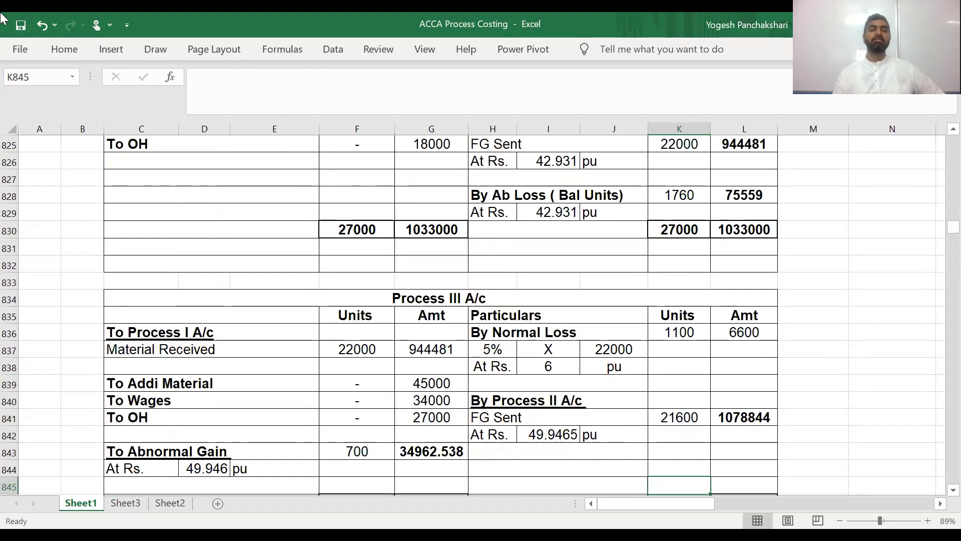
key("Down")
key("Down")
key("Down")
key("Down")
key("Down")
key("Down")
key("Down")
key("Down")
key("Down")
key("Down")
key("Down")
key("Down")
key("Down")
key("Down")
key("Down")
key("Down")
key("Down")
key("Down")
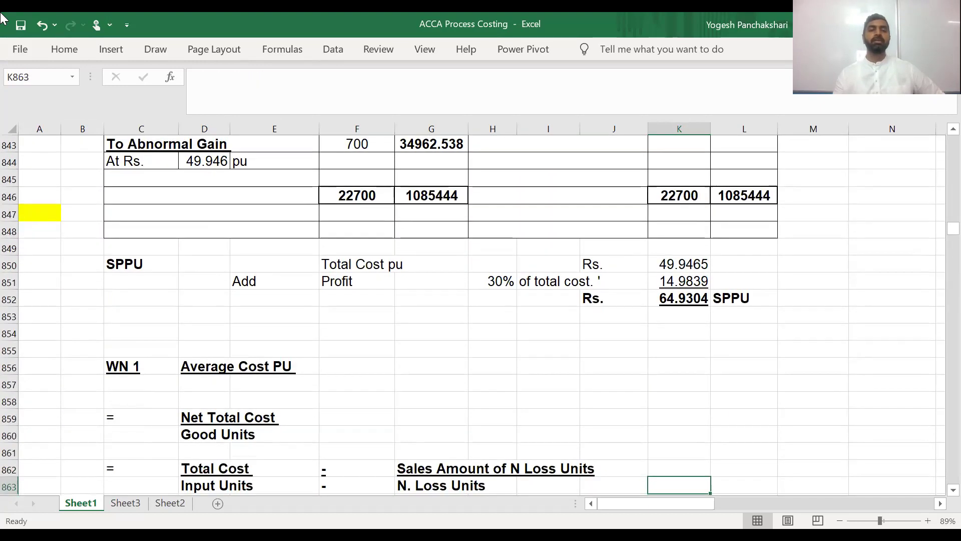
key("Down")
key("Down")
key("Down")
key("Down")
key("Down")
key("Down")
key("Down")
key("Down")
key("Down")
key("Down")
key("Left")
key("Left")
key("Left")
key("Left")
key("Left")
key("Left")
key("Left")
key("Left")
key("Up")
key("Up")
key("Up")
key("Up")
key("Up")
key("Right")
key("Right")
key("Right")
key("Right")
key("Right")
key("Right")
key("Right")
key("Left")
key("Left")
key("Left")
key("Left")
key("Down")
key("Right")
key("Right")
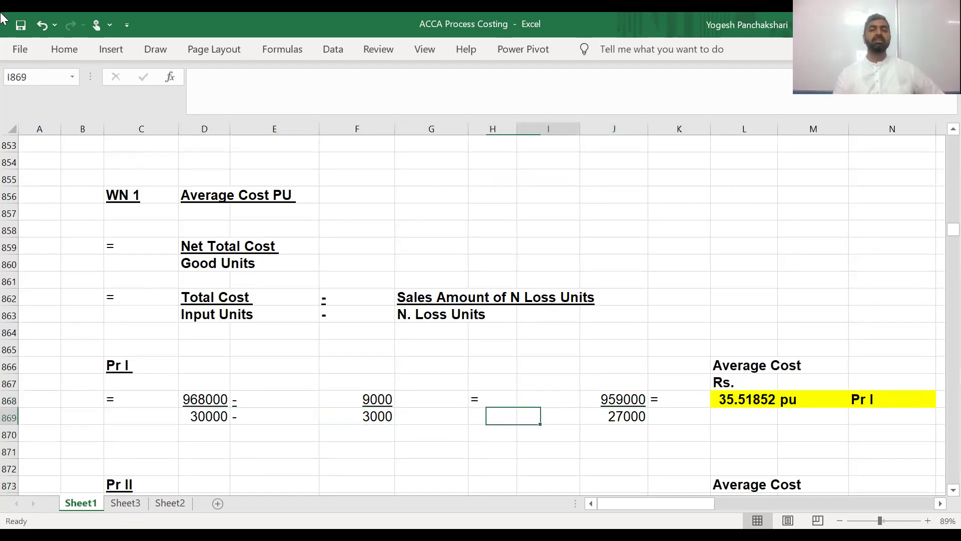
key("Right")
key("Right")
key("Right")
key("Up")
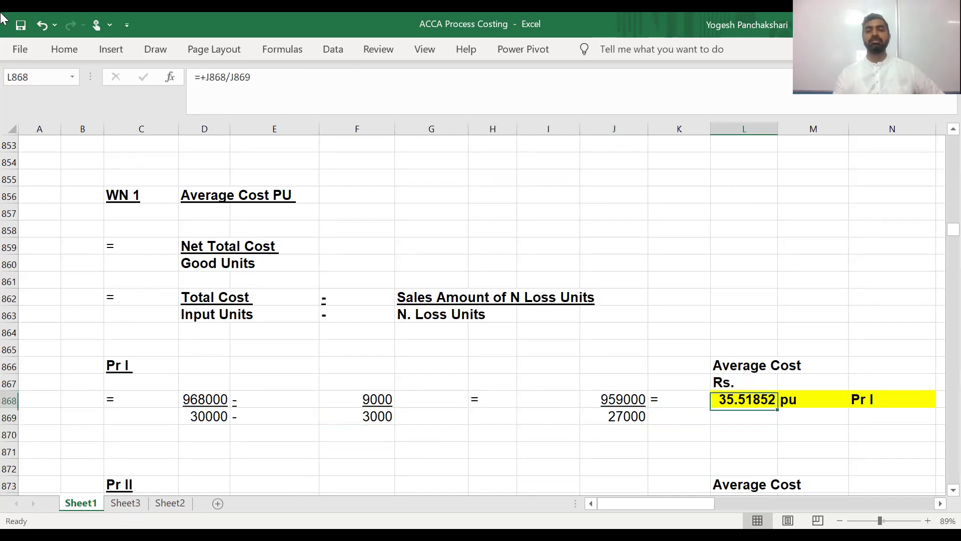
Step: Return to problem 14's Process I A/c and examine the rate applied to the finished goods sent to Process II
key("Up")
key("Up")
key("Up")
key("Up")
key("Up")
key("Up")
key("Up")
key("Up")
key("Up")
key("Up")
key("Up")
key("Up")
key("Up")
key("Up")
key("Up")
key("Up")
key("Up")
key("Up")
key("Up")
key("Up")
key("Up")
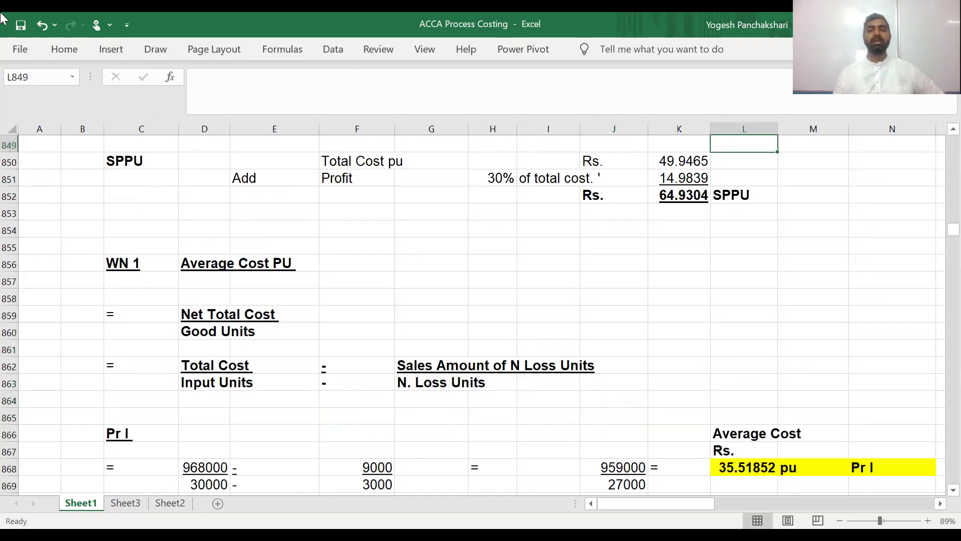
key("Up")
key("Up")
key("Up")
key("Up")
key("Up")
key("Up")
key("Up")
key("Up")
key("Up")
key("Up")
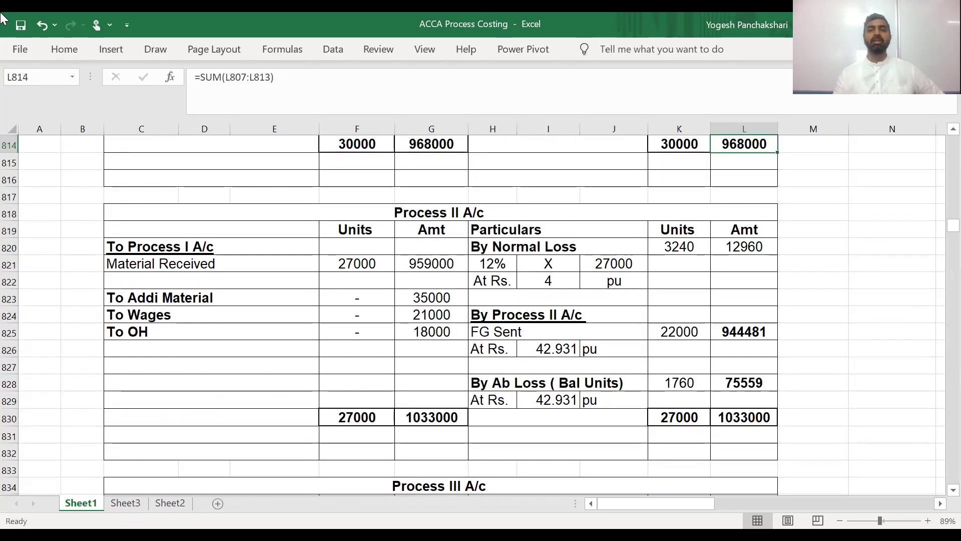
key("Up")
key("Up")
key("Up")
key("Up")
key("Up")
key("Up")
key("Up")
key("Up")
key("Up")
key("Up")
key("Up")
key("Up")
key("Up")
key("Up")
key("Up")
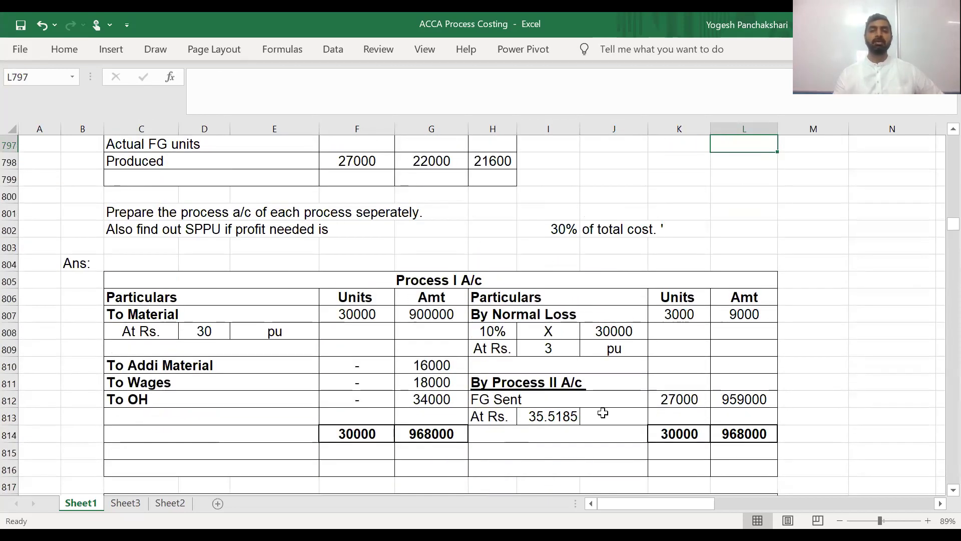
left_click(587, 412)
left_click(501, 407)
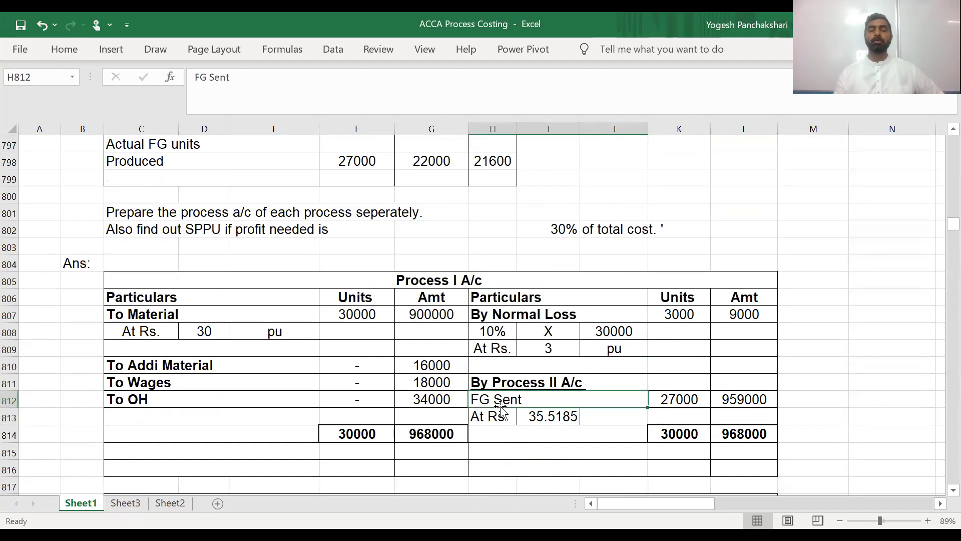
left_click(494, 416)
Step: Draw a straight arrow from the FG Sent units in the Process I A/c to the Material Received units in the Process II A/c
key("Down")
key("Down")
key("Down")
key("Down")
key("Down")
key("Down")
key("Down")
key("Down")
key("Down")
key("Down")
key("Down")
key("Down")
key("Down")
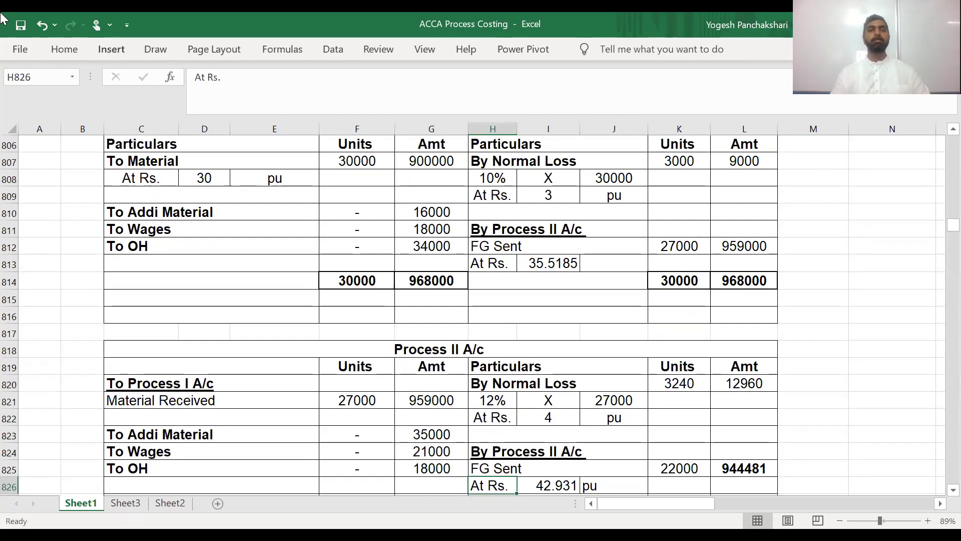
left_click(112, 49)
left_click(206, 153)
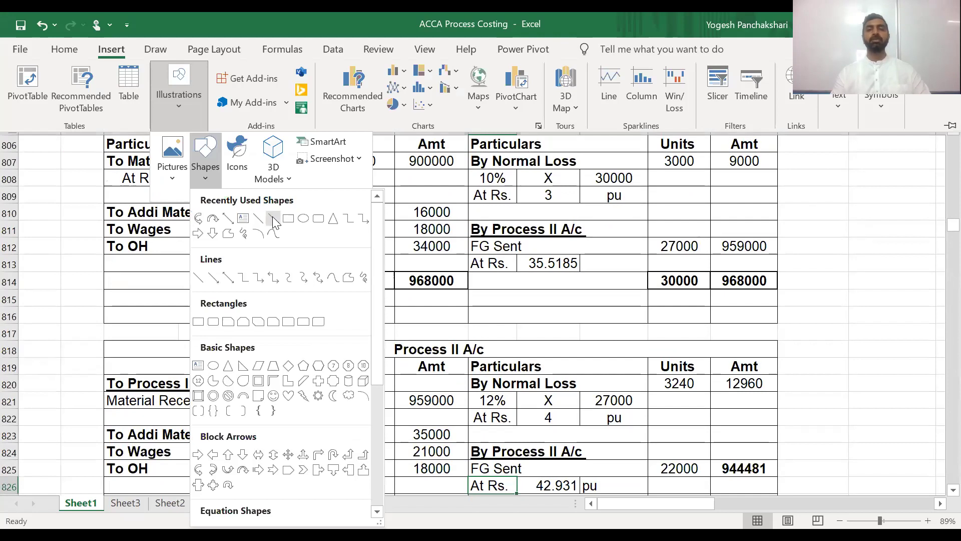
left_click(273, 216)
mouse_move(664, 246)
left_mouse_down()
mouse_move(453, 313)
mouse_move(383, 391)
left_mouse_up()
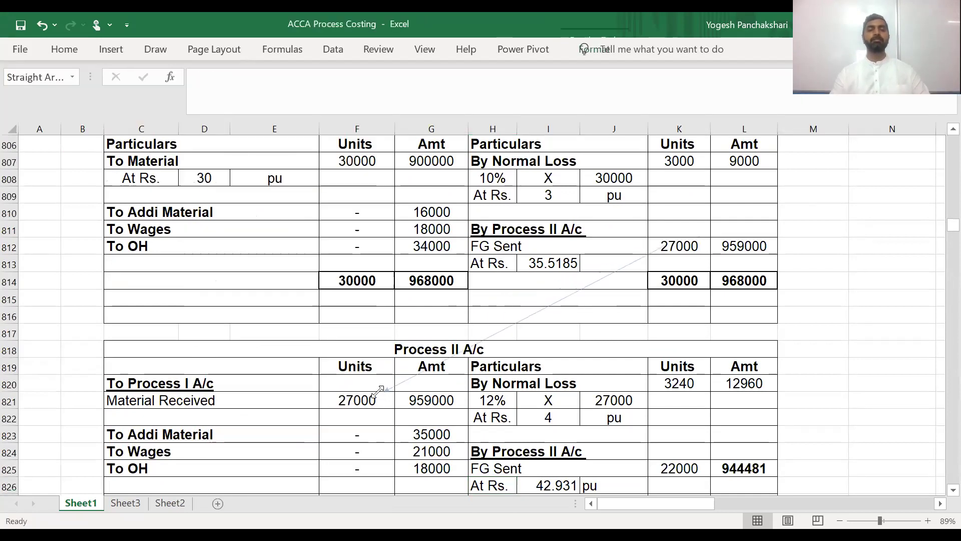
left_click(266, 442)
Step: Examine the additional material, wages and overhead amounts charged in the Process II A/c
key("Right")
key("Right")
key("Up")
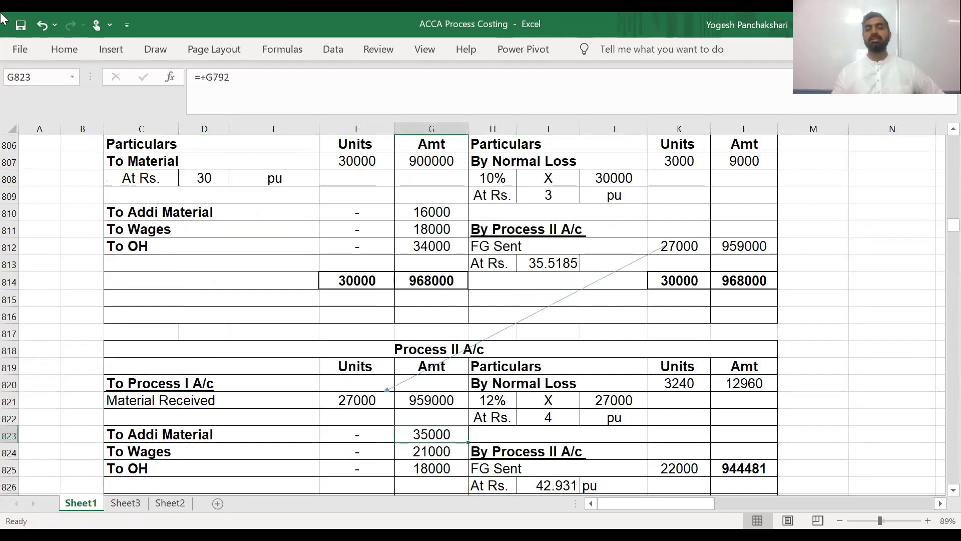
key("Down")
key("Down")
key("Down")
key("Down")
key("Down")
key("Down")
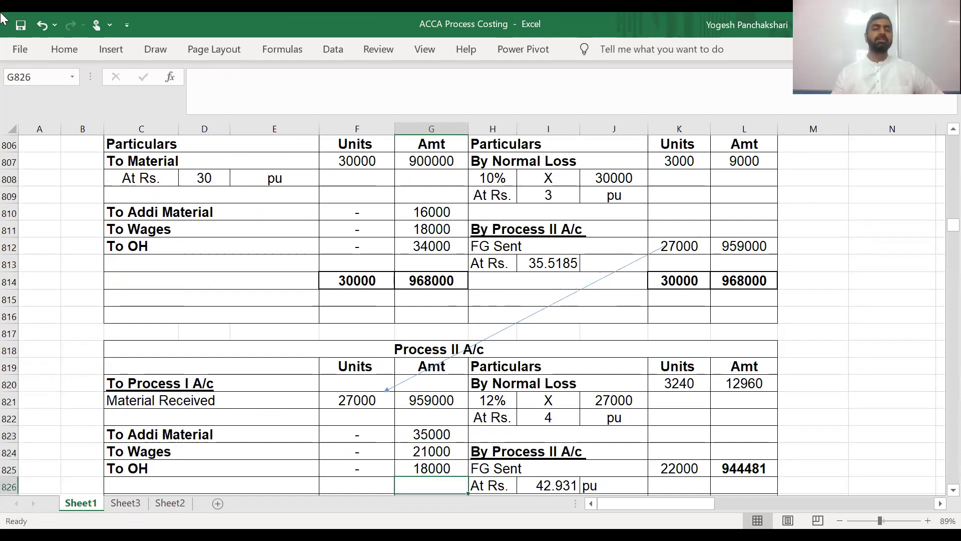
Step: Examine how the normal loss units and amount are worked out in the Process II A/c
key("Up")
key("Up")
key("Up")
key("Up")
key("Up")
key("Up")
key("Up")
key("Up")
key("Up")
key("Up")
key("Up")
key("Right")
key("Down")
key("Down")
key("Down")
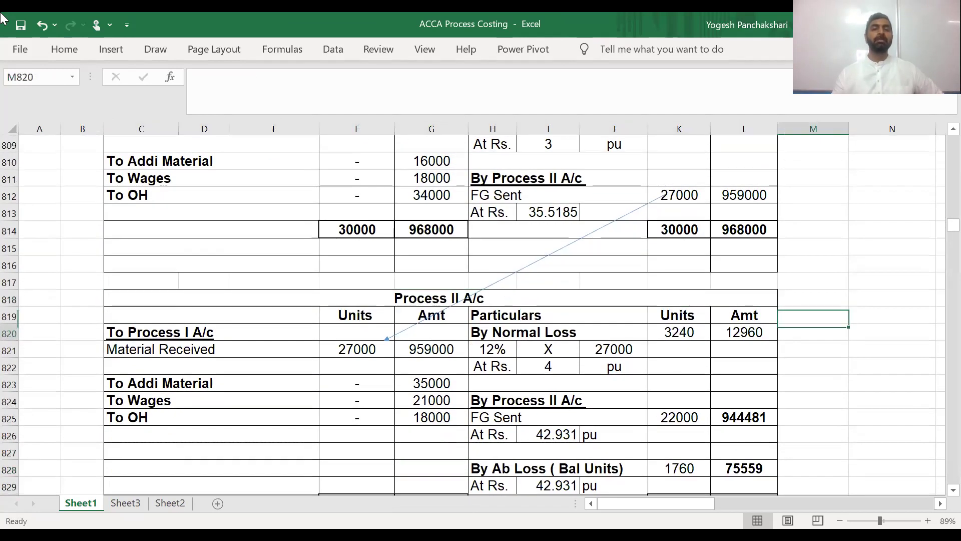
key("Left")
key("Left")
key("Left")
key("Left")
key("Right")
key("Right")
key("Up")
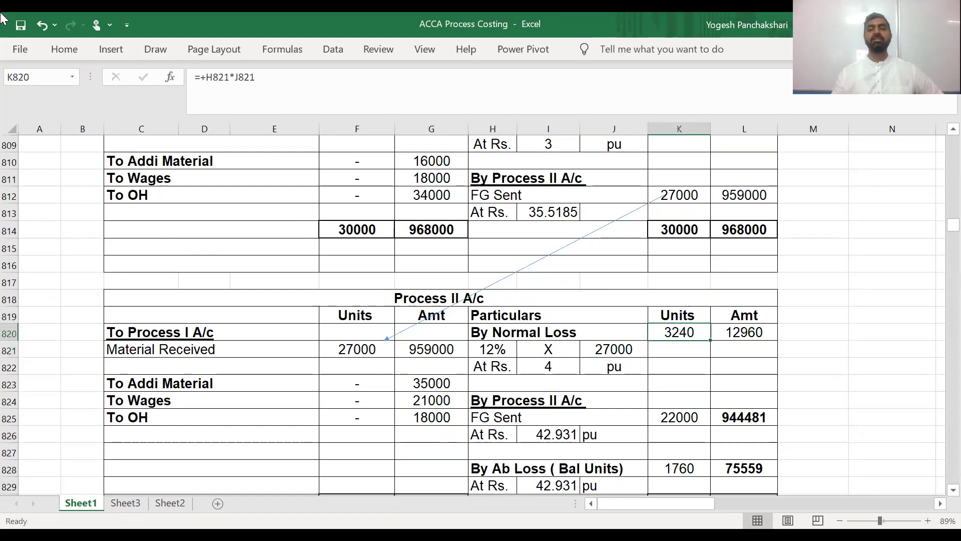
key("Down")
key("Left")
key("Left")
key("Down")
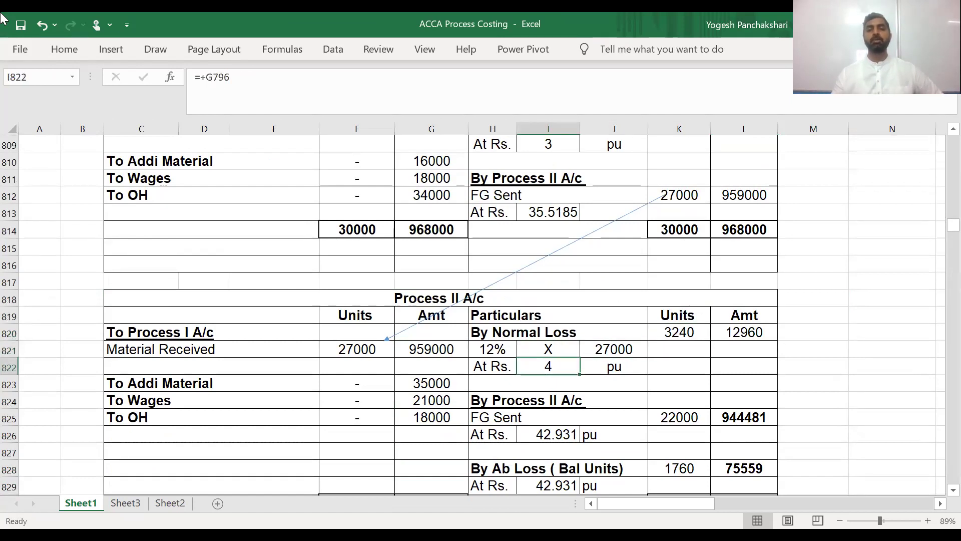
key("Right")
key("Right")
key("Up")
key("Right")
key("Up")
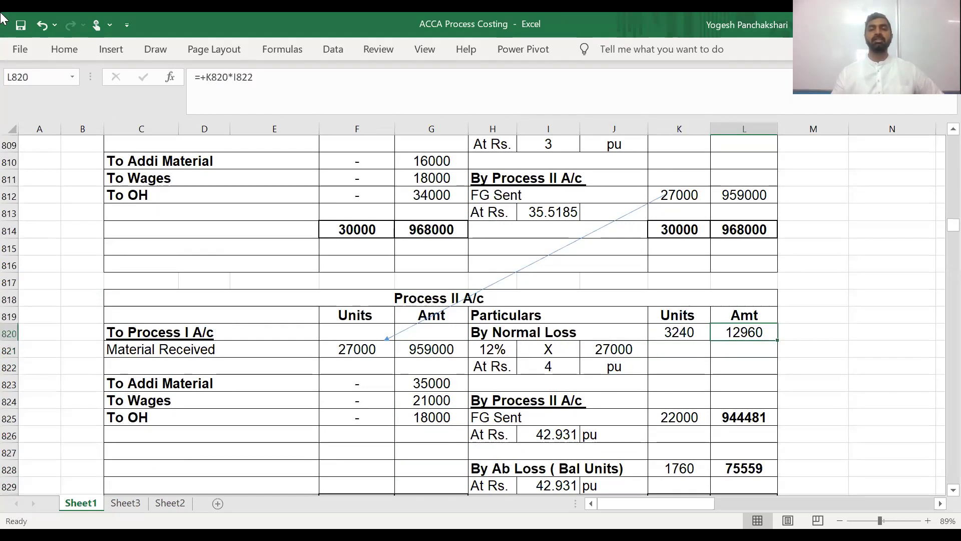
Step: Examine the FG Sent units and the balancing abnormal loss units in the Process II A/c
key("Down")
key("Down")
key("Down")
key("Down")
key("Down")
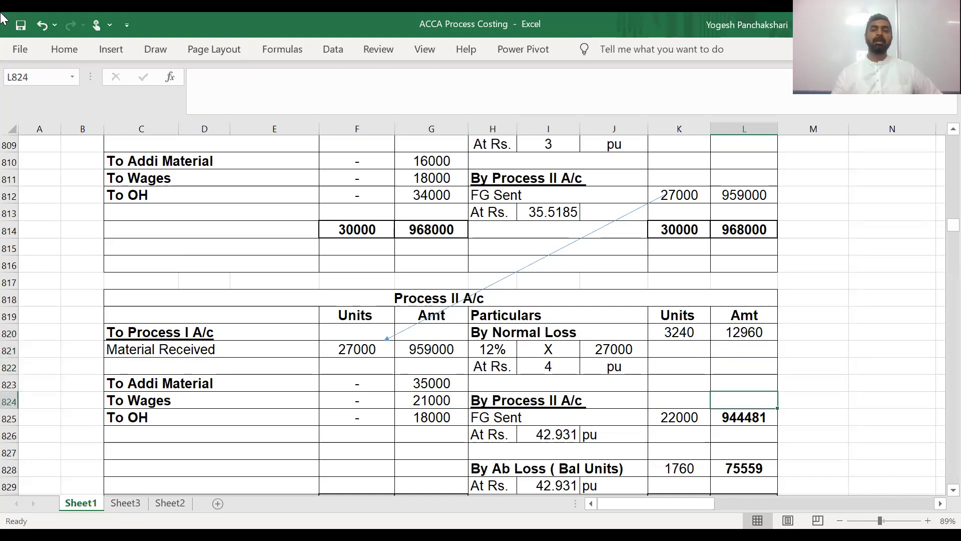
key("Left")
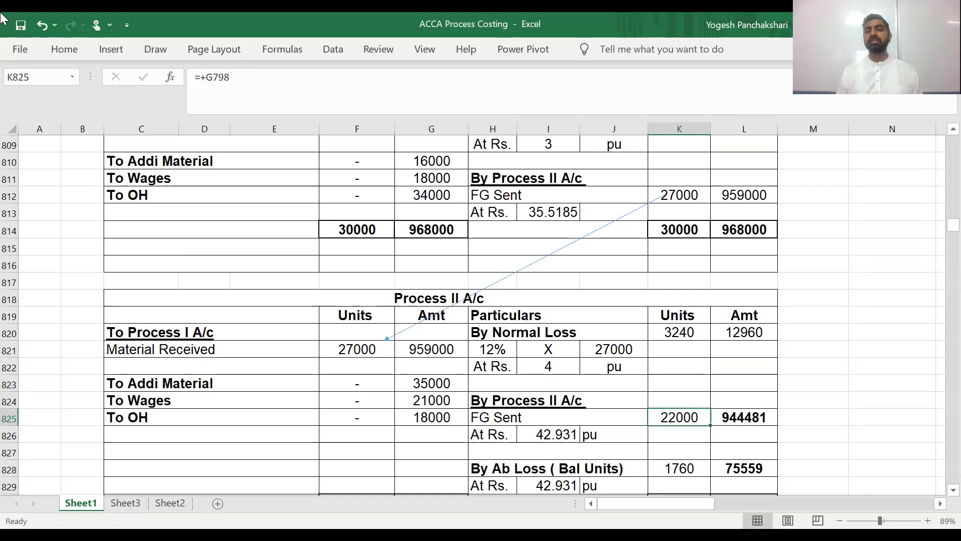
key("Down")
key("Down")
key("Down")
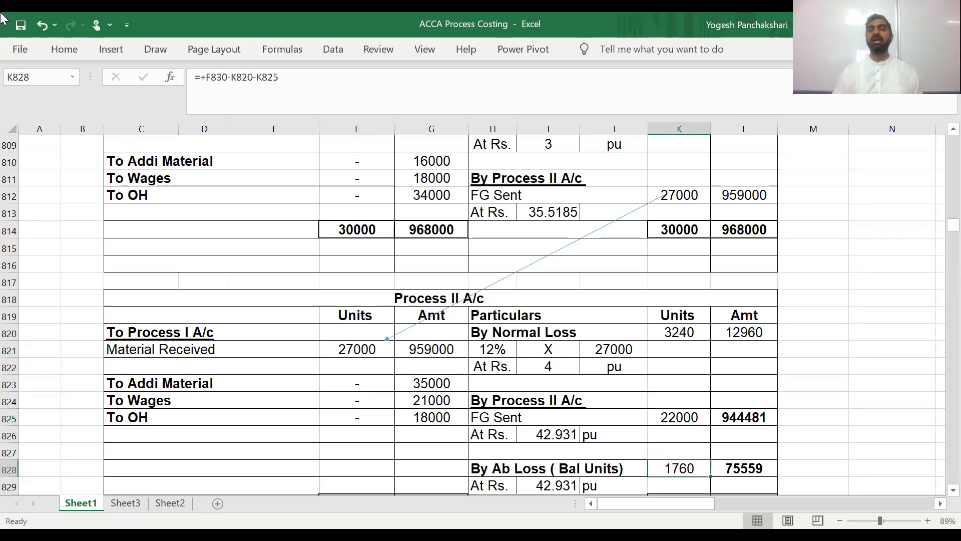
Step: Widen column D so the Pr II and Pr III total cost figures in working note WN 1 display in full
key("Down")
key("Down")
key("Down")
key("Down")
key("Down")
key("Down")
key("Down")
key("Down")
key("Down")
key("Down")
key("Down")
key("Down")
key("Down")
key("Down")
key("Down")
key("Down")
key("Down")
key("Down")
key("Down")
key("Down")
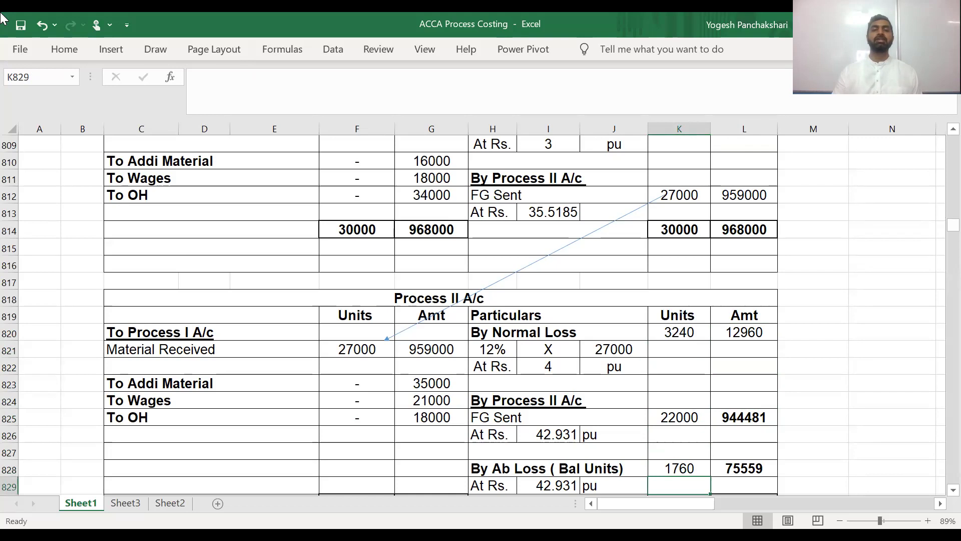
key("Down")
key("Down")
key("Down")
key("Down")
key("Down")
key("Down")
key("Down")
key("Down")
key("Down")
key("Down")
key("Down")
key("Down")
key("Down")
key("Down")
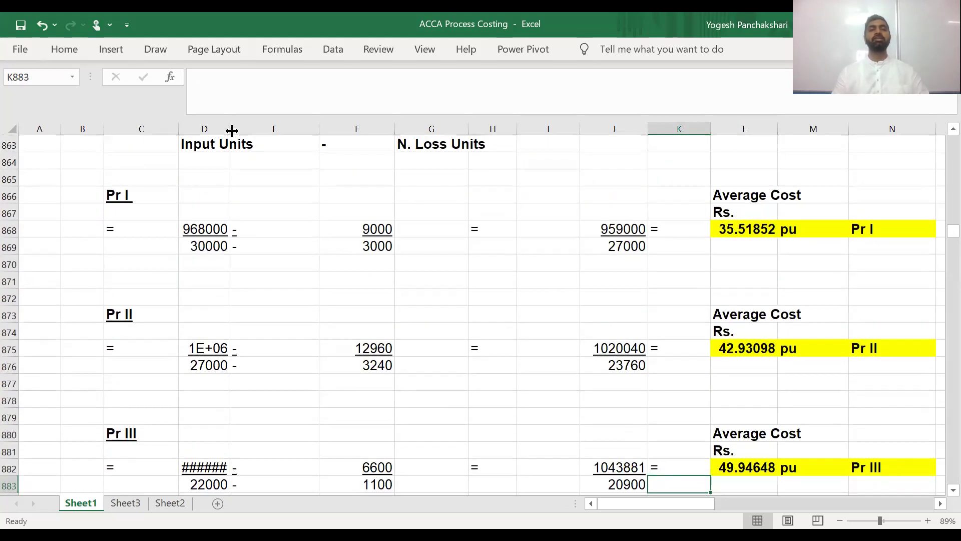
left_click_drag(230, 133, 257, 133)
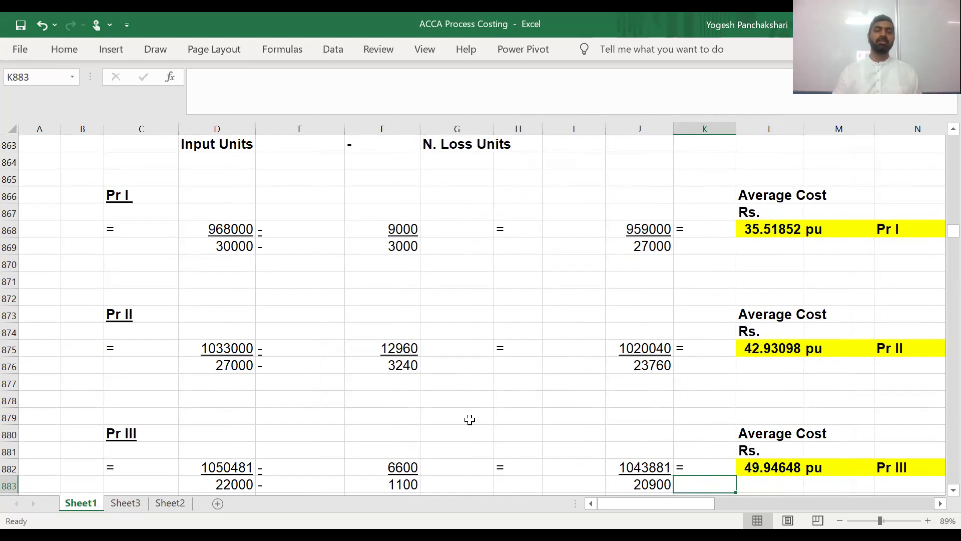
Step: Return to the Process II A/c and examine the average cost rate applied to its finished goods sent and abnormal loss
left_click(623, 370)
key("Up")
key("Up")
key("Up")
key("Up")
key("Up")
key("Up")
key("Up")
key("Up")
key("Up")
key("Up")
key("Up")
key("Up")
key("Up")
key("Up")
key("Up")
key("Up")
key("Up")
key("Up")
key("Up")
key("Up")
key("Up")
key("Up")
key("Up")
key("Up")
key("Up")
key("Up")
key("Up")
key("Up")
key("Up")
key("Up")
key("Up")
key("Up")
key("Up")
key("Up")
key("Up")
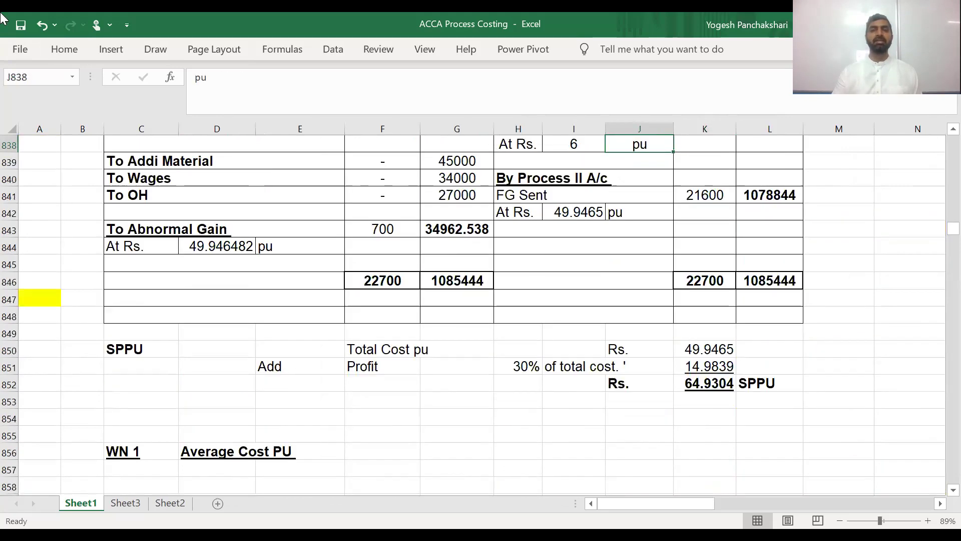
key("Left")
key("Left")
key("Down")
key("Down")
key("Up")
key("Up")
key("Up")
key("Up")
key("Up")
key("Up")
key("Up")
key("Up")
key("Up")
key("Up")
key("Up")
key("Up")
key("Up")
key("Up")
key("Up")
key("Up")
key("Up")
key("Up")
key("Up")
key("Up")
key("Right")
key("Right")
key("Down")
key("Down")
key("Down")
key("Down")
key("Down")
key("Down")
key("Down")
key("Down")
key("Down")
key("Down")
key("Down")
key("Down")
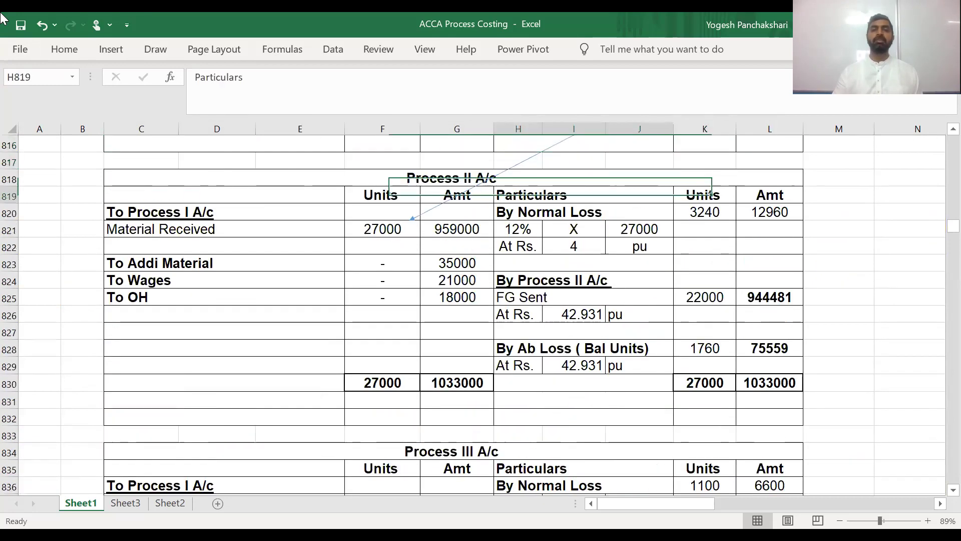
key("Right")
key("Right")
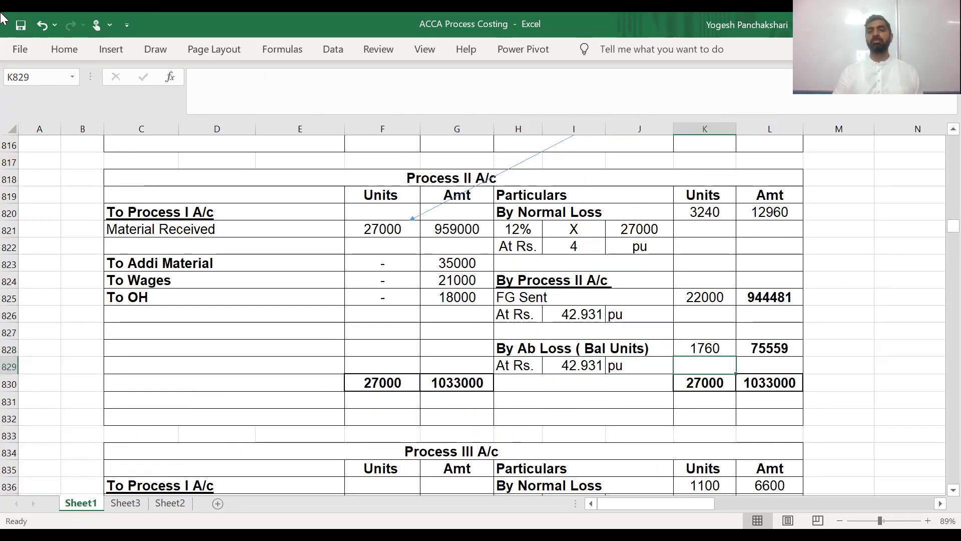
key("Down")
key("Down")
key("Down")
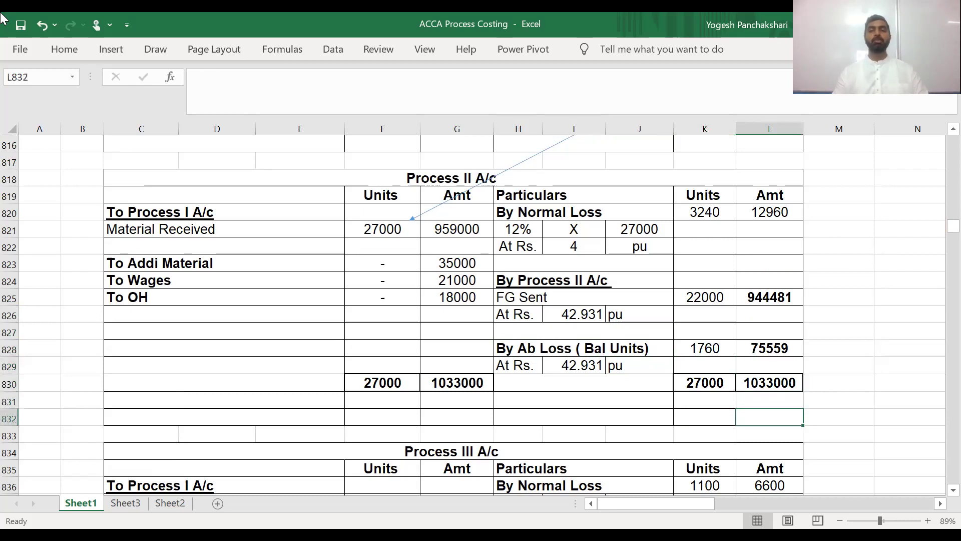
Step: Draw an arrow from the FG Sent units in the Process II A/c to the Material Received units in the Process III A/c
key("alt")
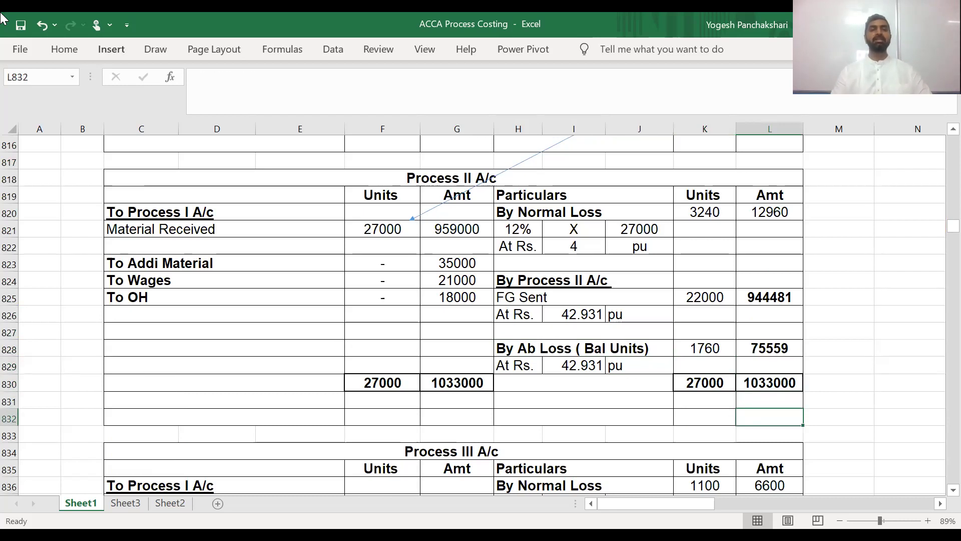
key("n")
key("s")
key("h")
left_click(273, 218)
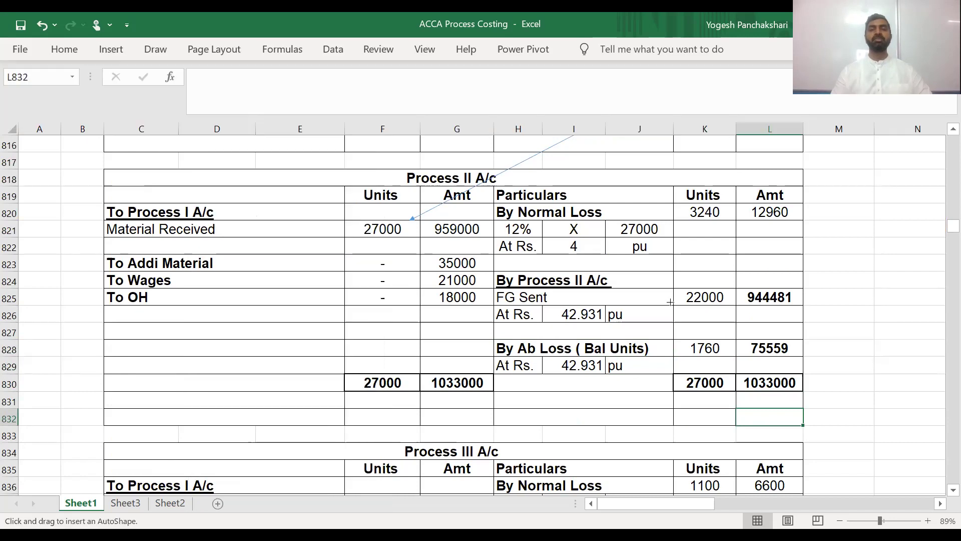
mouse_move(673, 305)
left_mouse_down()
mouse_move(425, 435)
mouse_move(393, 495)
mouse_move(400, 461)
left_mouse_up()
Step: Correct the material received heading in the Process III A/c to "To Process II A/c"
left_click(233, 447)
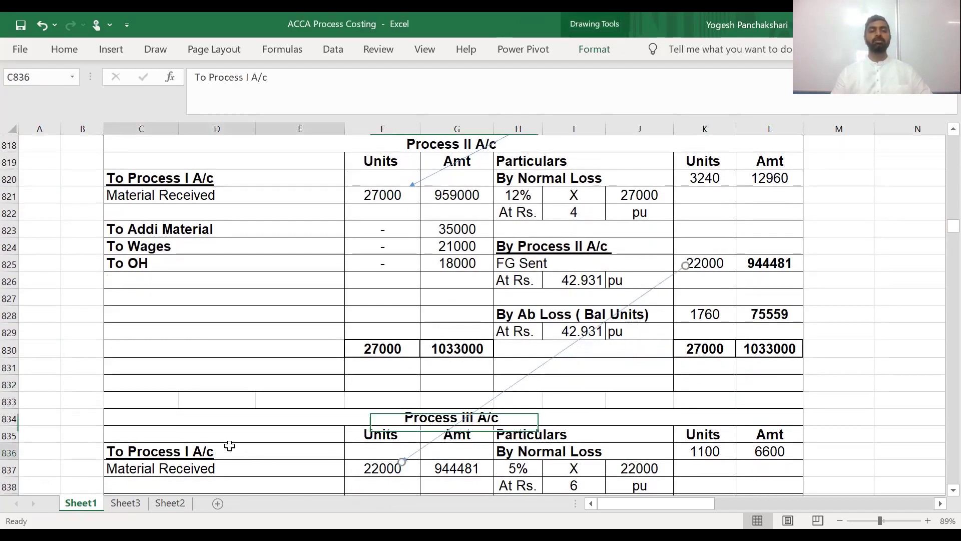
double_click(229, 444)
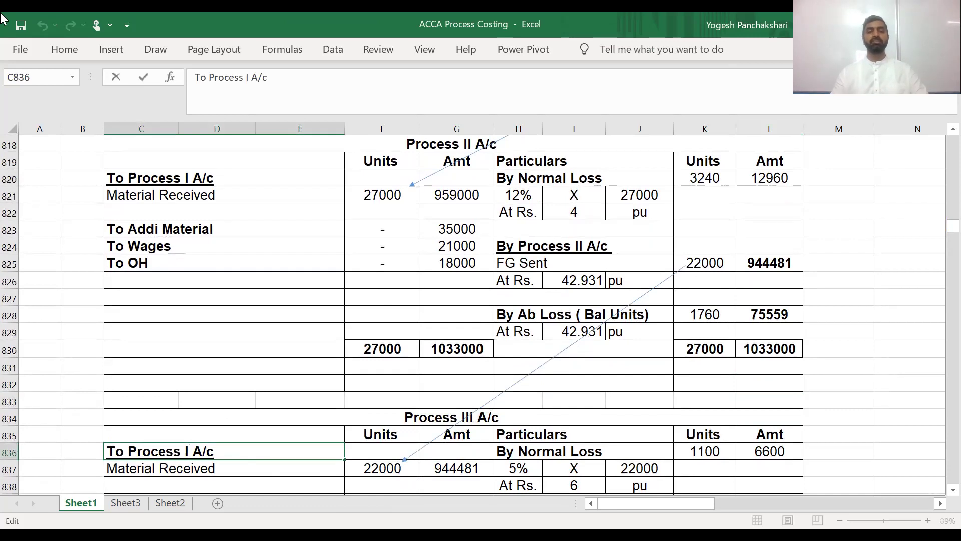
type("I")
key("Return")
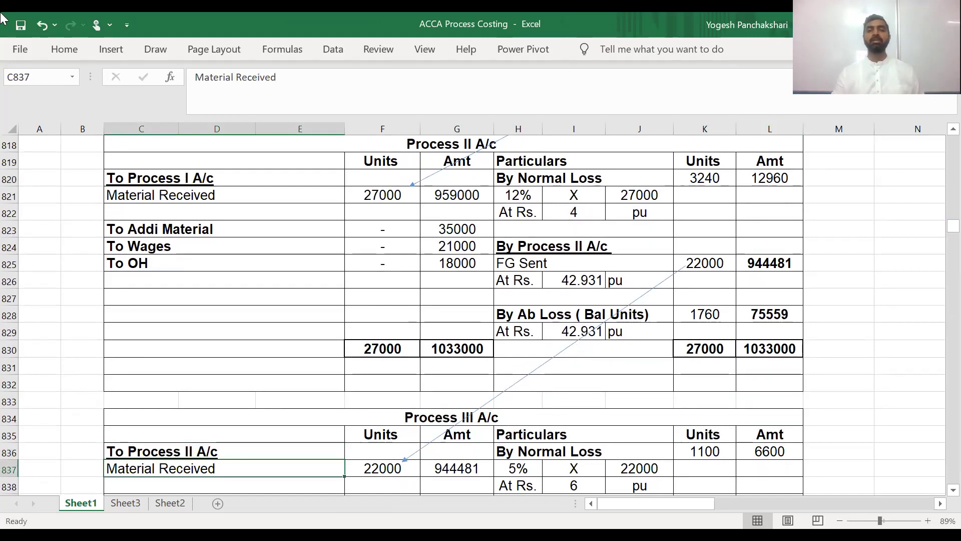
Step: Correct the heading above FG Sent in the Process II A/c to "By Process III A/c"
left_click(520, 251)
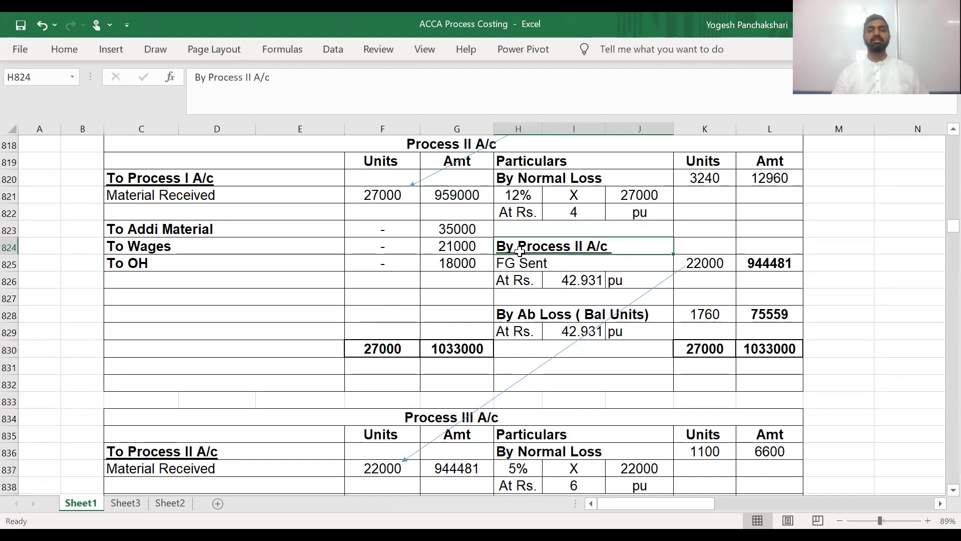
key("F2")
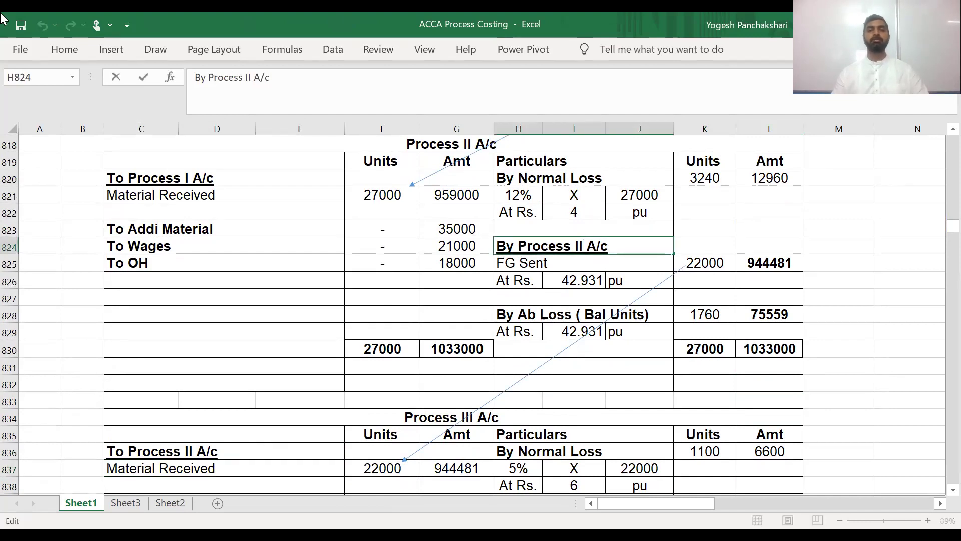
key("Left")
key("Left")
key("Left")
key("Left")
type("I")
key("Return")
Step: Examine the material received, additional material, wages and overhead entries on the debit side of the Process III A/c
key("Down")
key("Down")
key("Down")
key("Down")
key("Down")
key("Down")
key("Down")
key("Down")
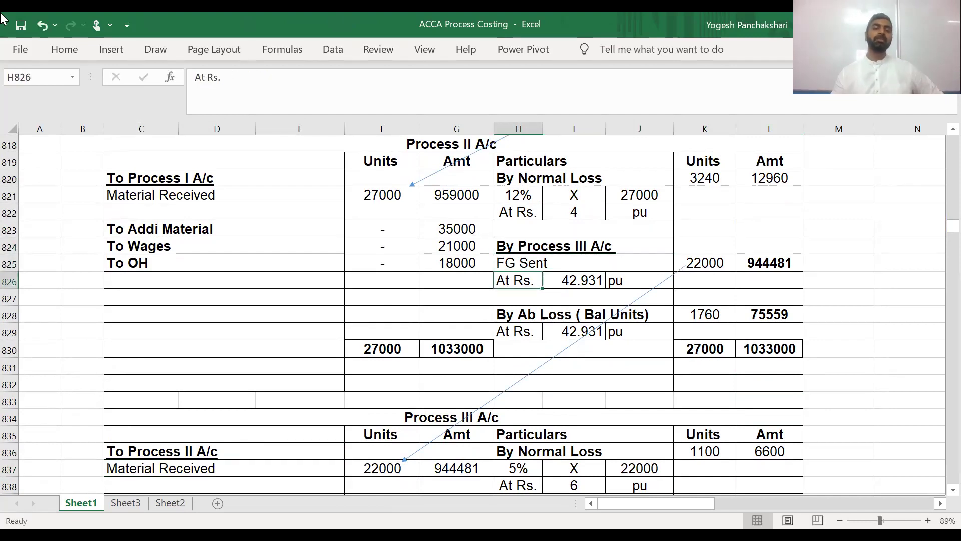
key("Down")
key("Down")
key("Down")
key("Down")
key("Down")
key("Down")
key("Down")
key("Down")
key("Down")
key("Down")
key("Down")
key("Down")
key("Left")
key("Left")
key("Up")
key("Up")
key("Up")
key("Up")
key("Up")
key("Up")
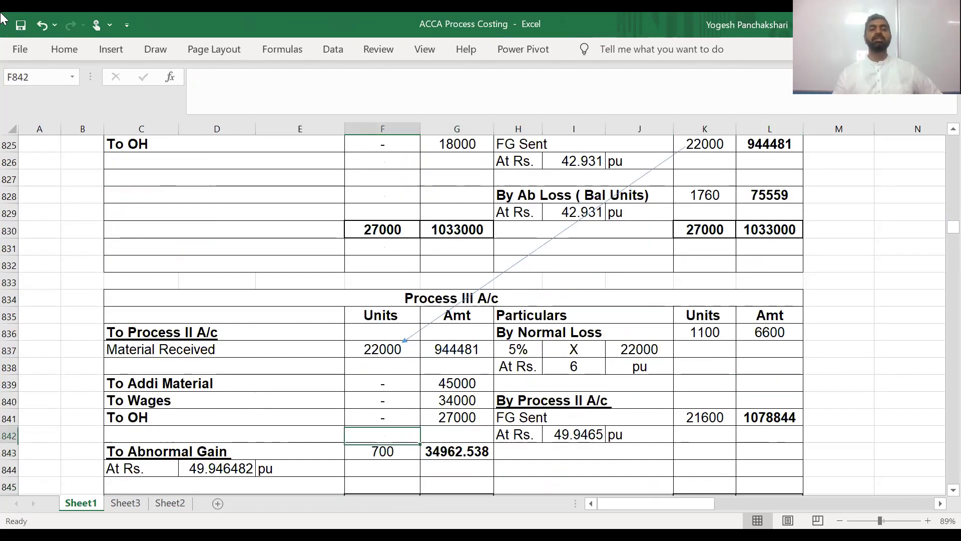
key("Right")
key("Down")
key("Down")
key("Up")
key("Up")
key("Up")
Step: Examine how the normal loss units are worked out in the Process III A/c
key("Right")
key("Up")
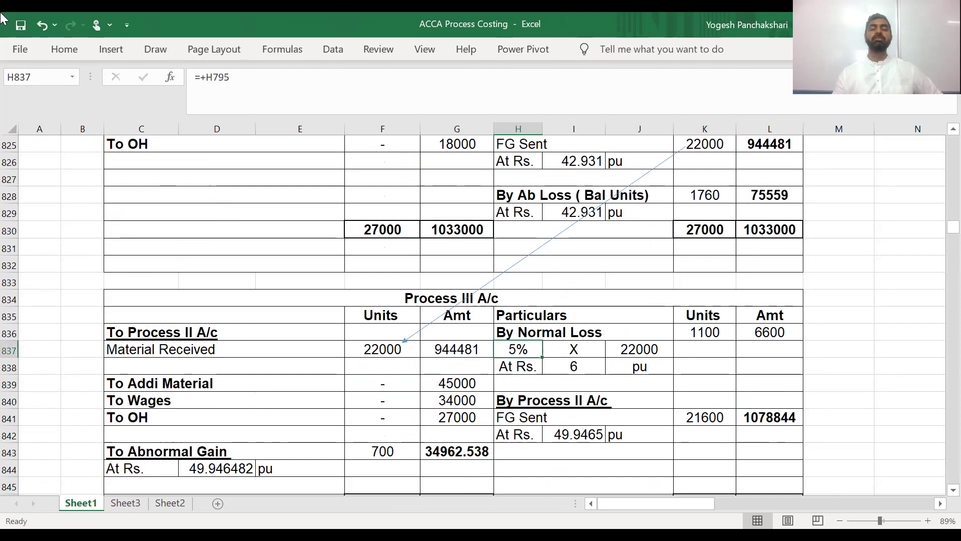
key("Right")
key("Right")
key("Right")
key("Right")
key("Left")
key("Up")
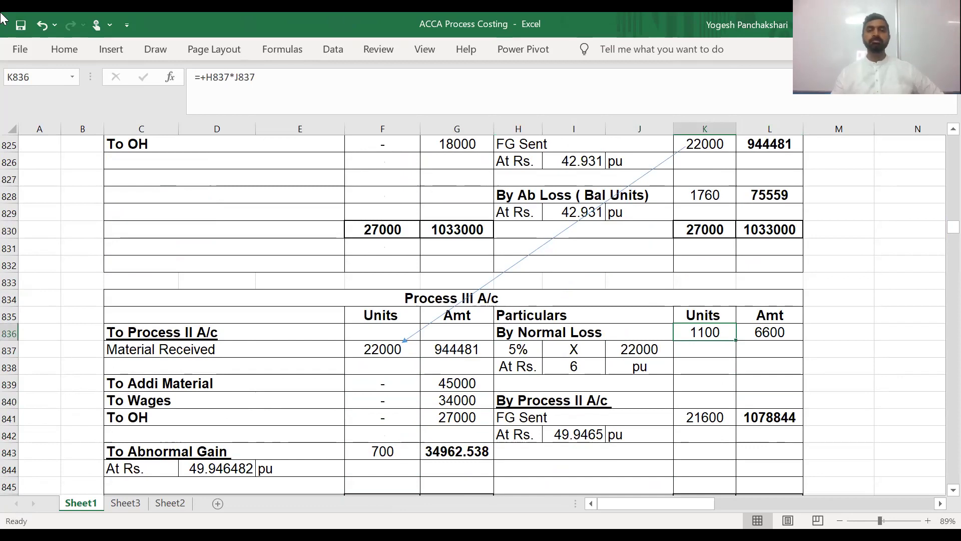
Step: Examine the FG Sent units and the balancing abnormal gain in the Process III A/c
key("Down")
key("Down")
key("Down")
key("Down")
key("Down")
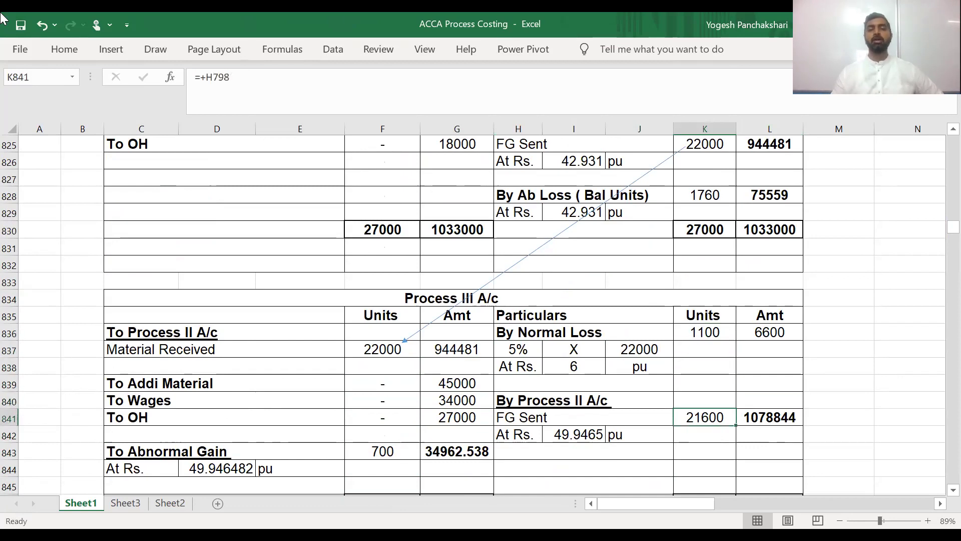
key("Left")
key("Left")
key("Left")
key("Left")
key("Left")
key("Left")
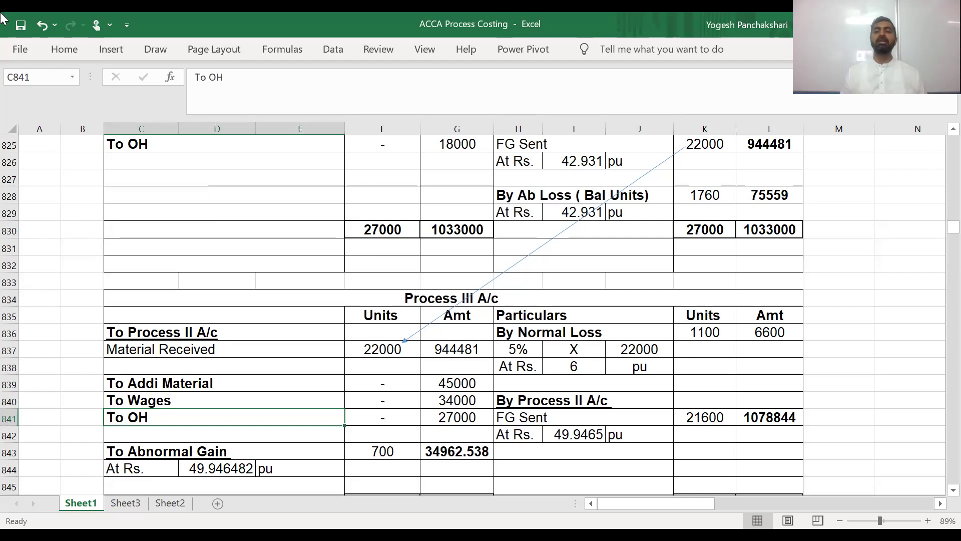
Step: Go to working note WN 1 and examine the average cost calculation for Pr III
key("Down")
key("Down")
key("Down")
key("Down")
key("Down")
key("Down")
key("Down")
key("Down")
key("Down")
key("Down")
key("Down")
key("Down")
key("Down")
key("Down")
key("Down")
key("Down")
key("Down")
key("Down")
key("Down")
key("Down")
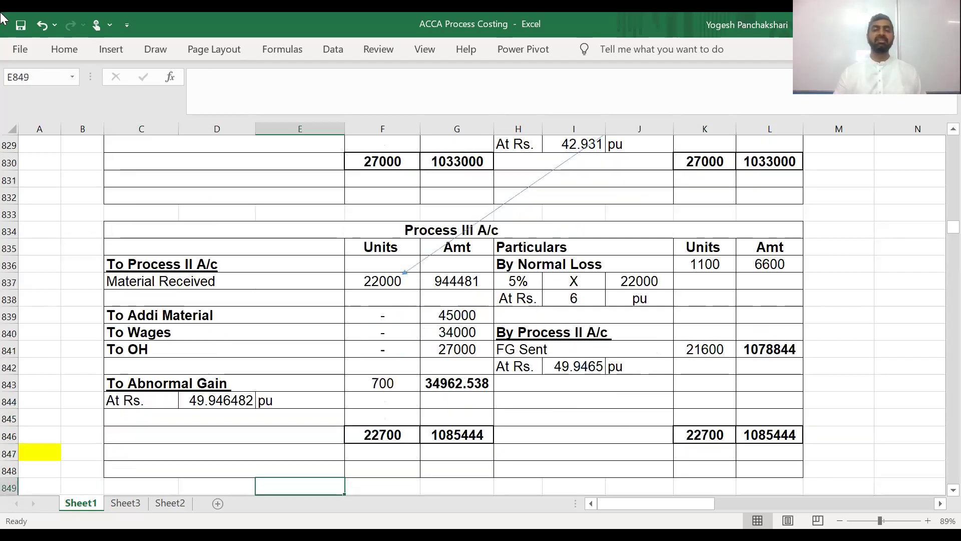
key("Down")
key("Down")
key("Down")
key("Down")
key("Down")
key("Down")
key("Down")
key("Down")
key("Down")
key("Down")
key("Down")
key("Down")
key("Down")
key("Down")
key("Down")
key("Down")
key("Down")
key("Down")
key("Down")
key("Down")
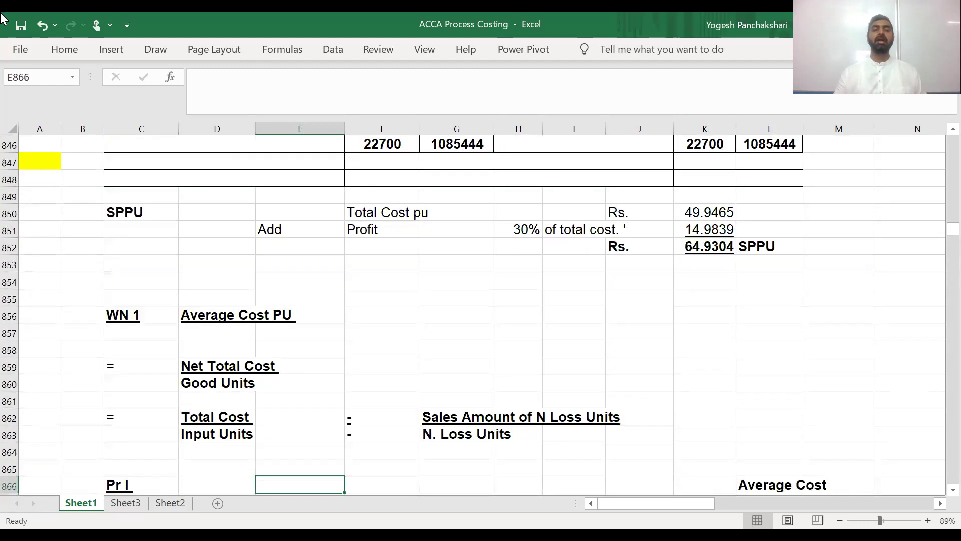
key("Down")
key("Down")
key("Down")
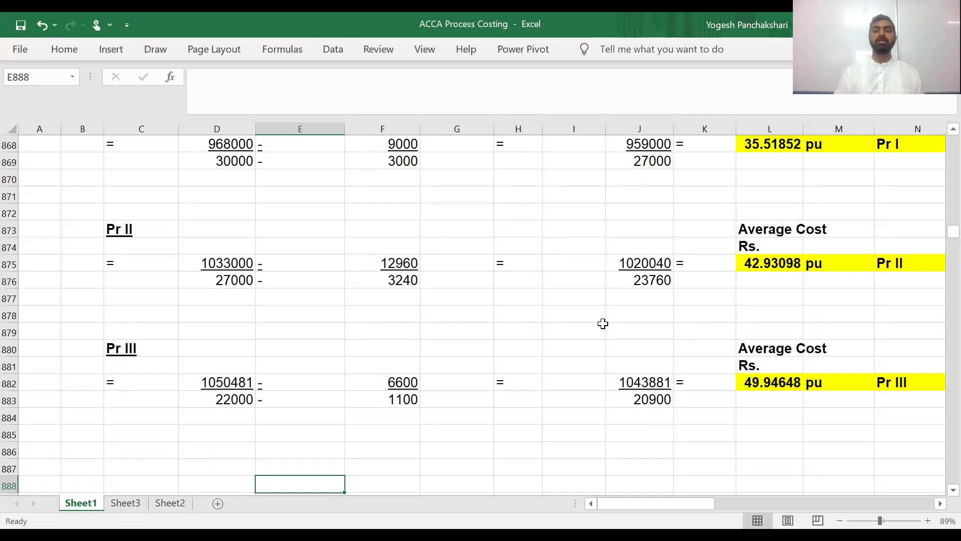
Step: Return from the Pr III average cost working to the Process III A/c and examine the FG Sent entry
key("Right")
key("Right")
key("Right")
key("Right")
key("Right")
key("Right")
key("Right")
key("Up")
key("Up")
key("Up")
key("Up")
key("Up")
key("Up")
key("Up")
key("Up")
key("Up")
key("Up")
key("Up")
key("Up")
key("Up")
key("Up")
key("Up")
key("Up")
key("Up")
key("Up")
key("Up")
key("Up")
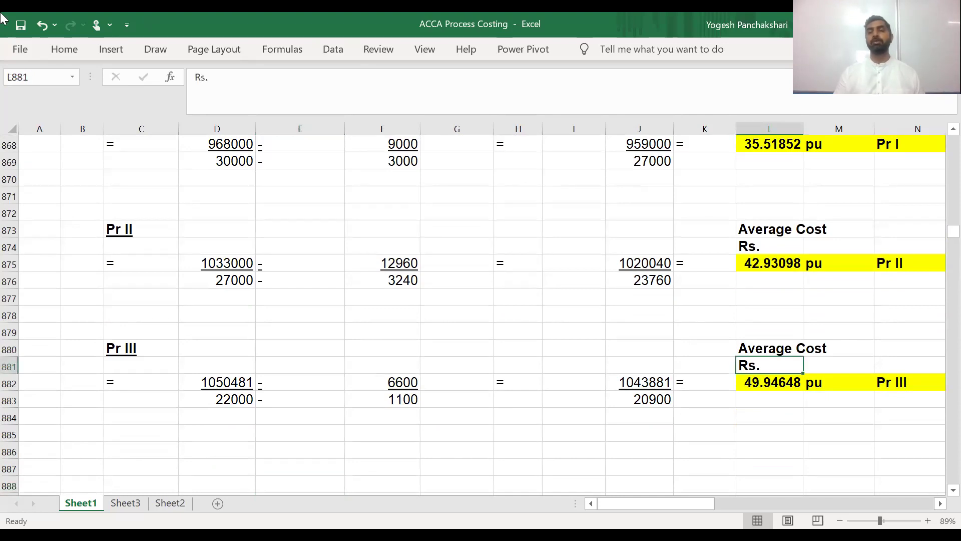
key("Up")
key("Up")
key("Up")
key("Up")
key("Up")
key("Up")
key("Up")
key("Up")
key("Up")
key("Up")
key("Up")
key("Up")
key("Up")
key("Up")
key("Up")
key("Up")
key("Up")
key("Up")
key("Up")
key("Up")
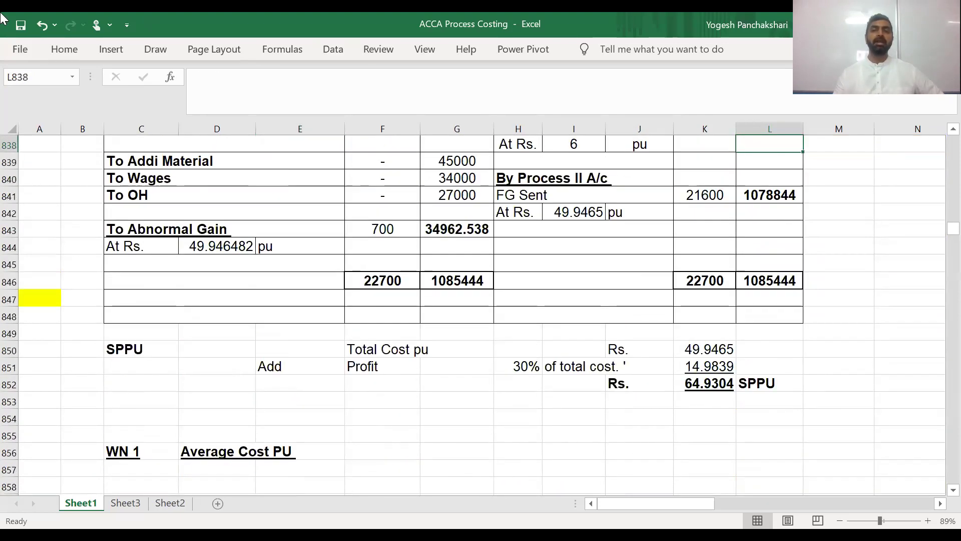
key("Down")
key("Down")
key("Down")
key("Down")
key("Down")
key("Down")
key("Down")
key("Down")
key("Down")
key("Left")
key("Down")
key("Down")
key("Down")
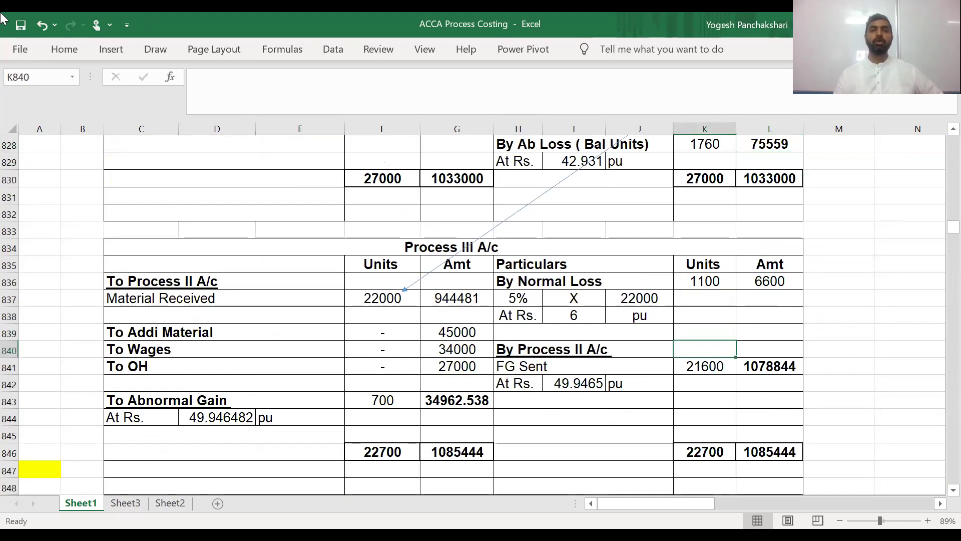
Step: Examine the units and per-unit rate of the abnormal gain in the Process III A/c
key("Left")
key("Left")
key("Left")
key("Down")
key("Down")
key("Down")
key("Left")
key("Left")
key("Down")
Step: Format the abnormal gain amount in the Process III A/c to show no decimal places
key("Right")
key("Right")
key("Right")
key("Right")
key("Right")
key("Up")
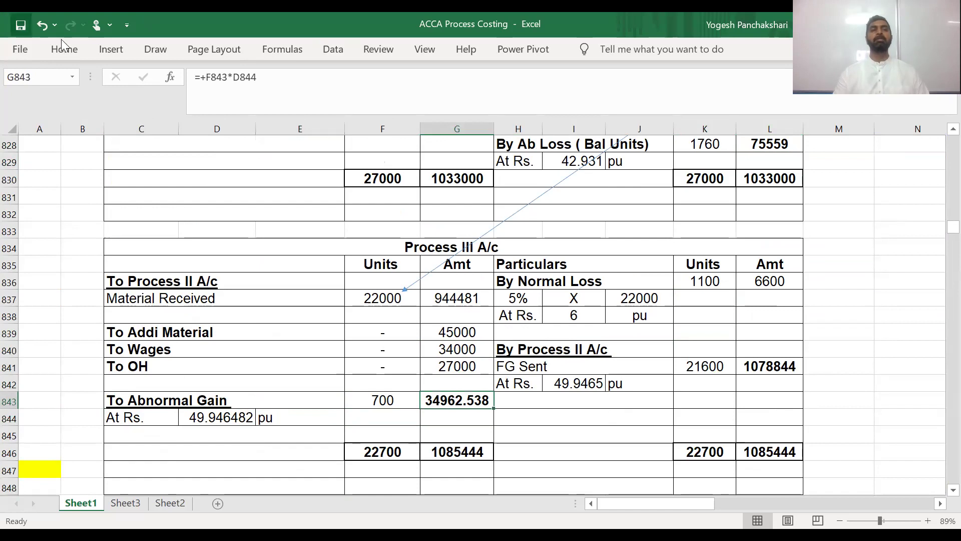
left_click(535, 103)
left_click(535, 103)
left_click(535, 103)
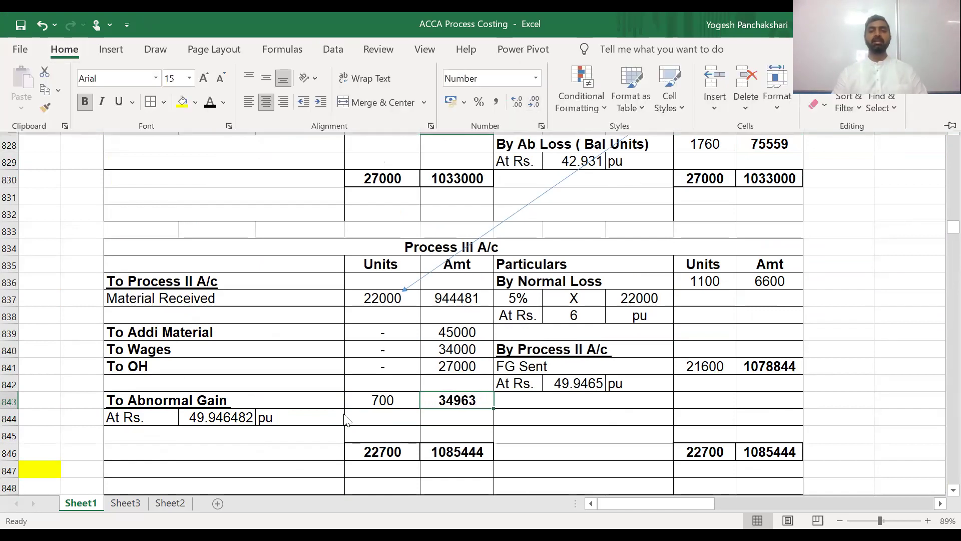
Step: Examine the SPPU calculation with its 30% profit on total cost below the Process III A/c
left_click(285, 433)
left_click(286, 433)
key("Down")
key("Down")
key("Down")
key("Down")
key("Down")
key("Down")
key("Down")
key("Down")
key("Down")
key("Down")
key("Down")
key("Down")
key("Down")
key("Down")
key("Down")
key("Down")
key("Down")
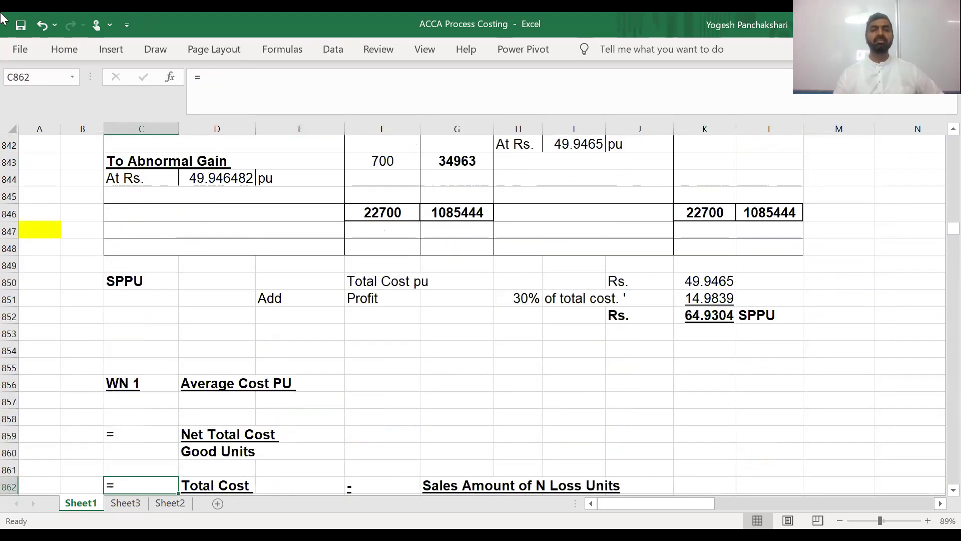
Step: Examine the average cost per unit workings for Pr I, Pr II and Pr III in WN 1
key("Down")
key("Down")
key("Down")
key("Down")
key("Down")
key("Down")
key("Down")
key("Down")
key("Down")
key("Down")
key("Down")
key("Down")
key("Down")
key("Down")
key("Down")
key("Down")
key("Down")
key("Down")
key("Down")
key("Down")
key("Down")
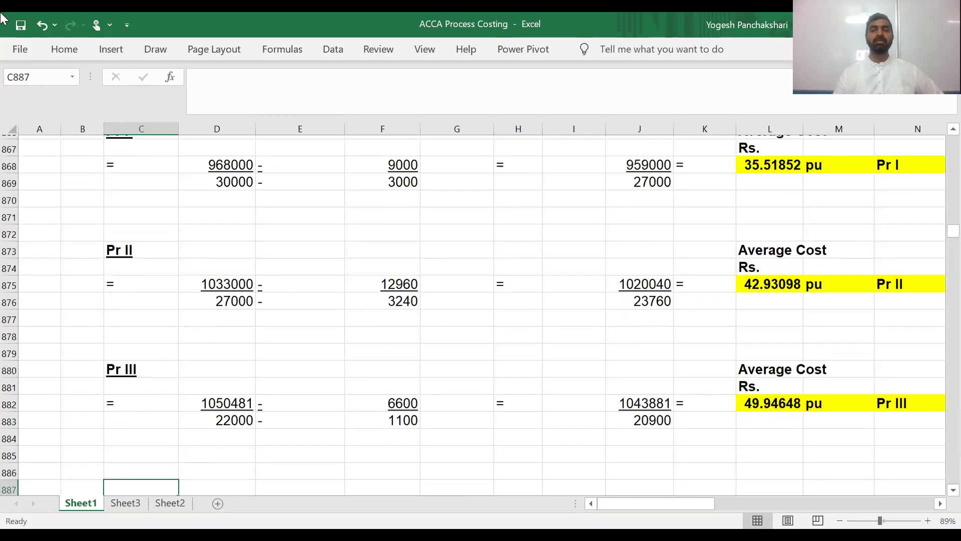
Step: Go back from the average cost workings to the Material Received entry in the Process III A/c
key("Up")
key("Up")
key("Up")
key("Up")
key("Up")
key("Up")
key("Up")
key("Up")
key("Up")
key("Up")
key("Up")
key("Up")
key("Up")
key("Up")
key("Up")
key("Up")
key("Up")
key("Up")
key("Up")
key("Up")
key("Up")
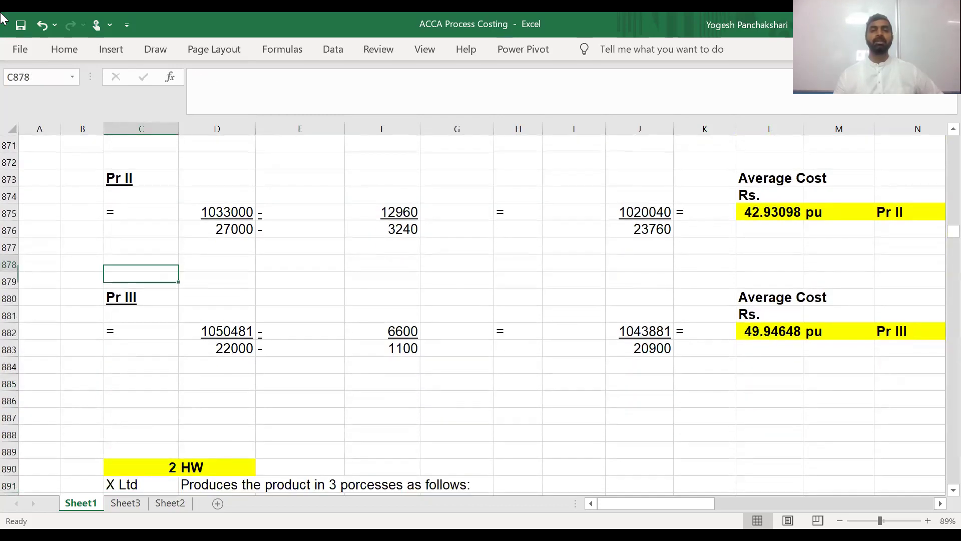
key("Down")
key("Down")
key("Down")
key("Down")
key("Down")
key("Down")
key("Down")
key("Down")
key("Down")
key("Down")
key("Down")
key("Down")
key("Down")
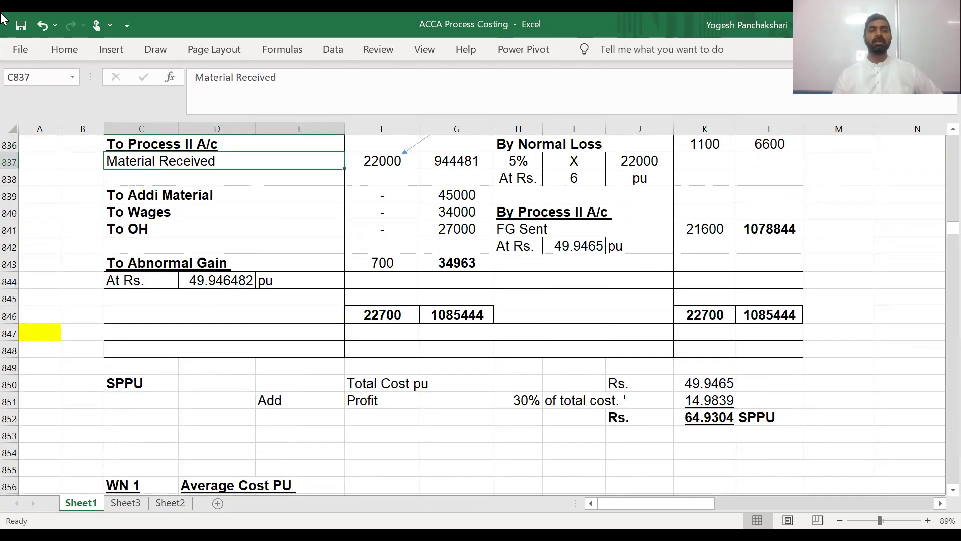
Step: Review the profit amount and the final selling price per unit formulas in the SPPU calculation below the Process III A/c
key("Right")
key("Right")
key("Right")
key("Right")
key("Right")
key("Right")
key("Right")
key("Right")
key("Down")
key("Down")
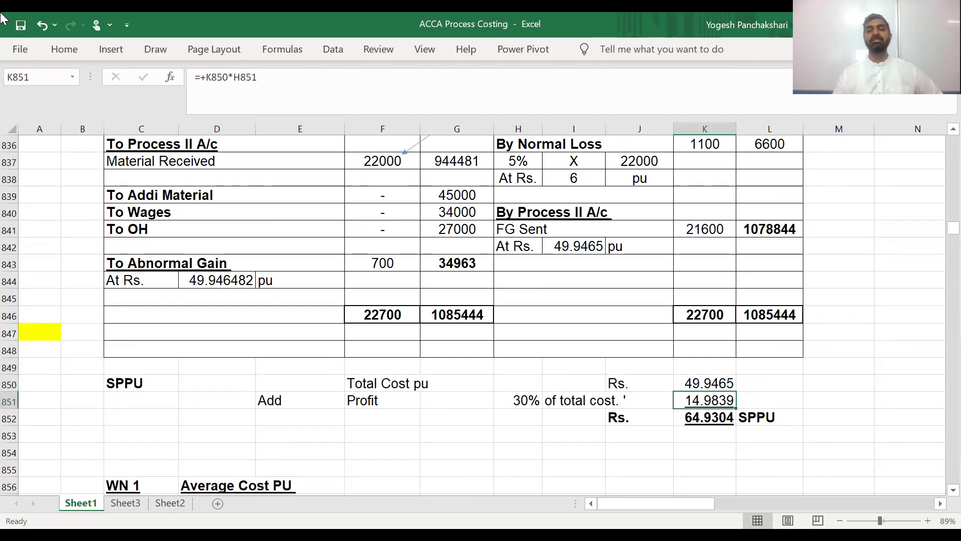
key("Down")
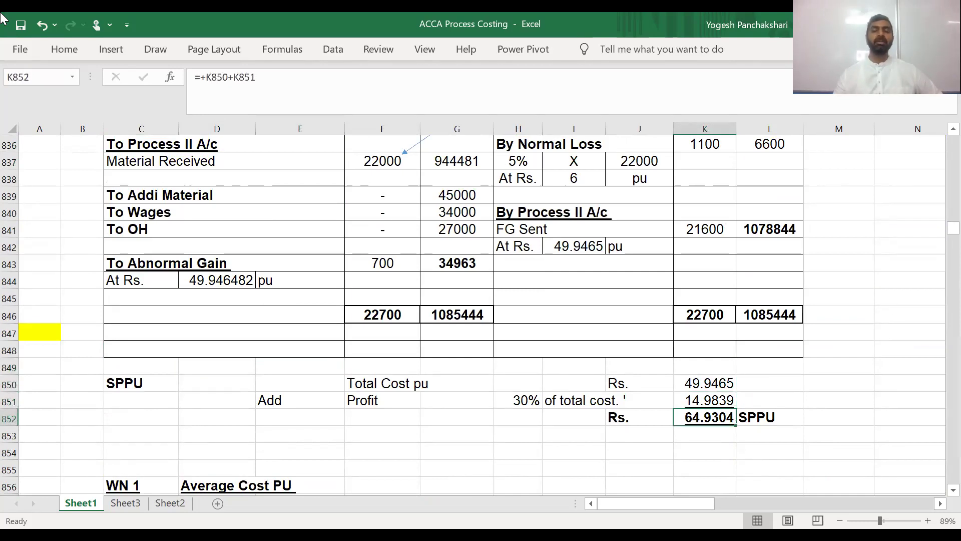
key("Up")
key("Down")
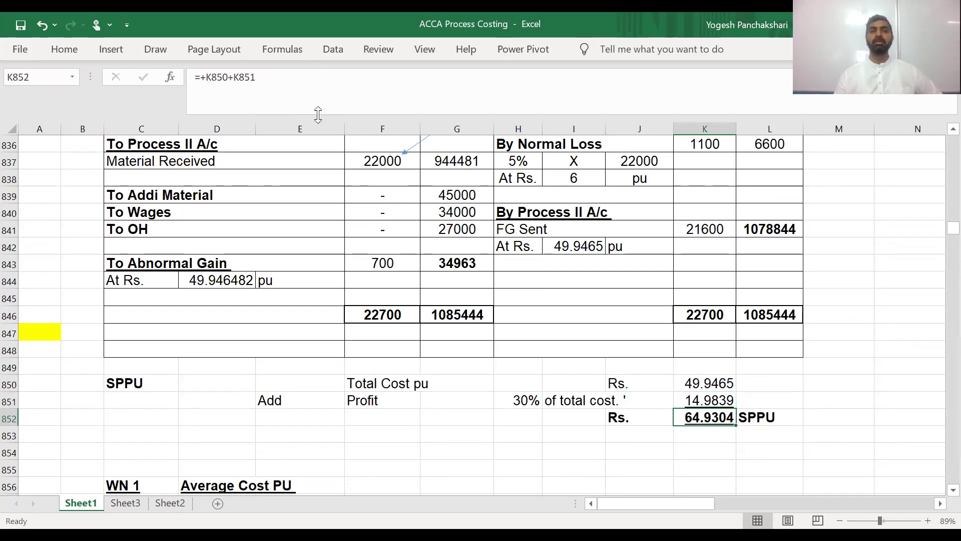